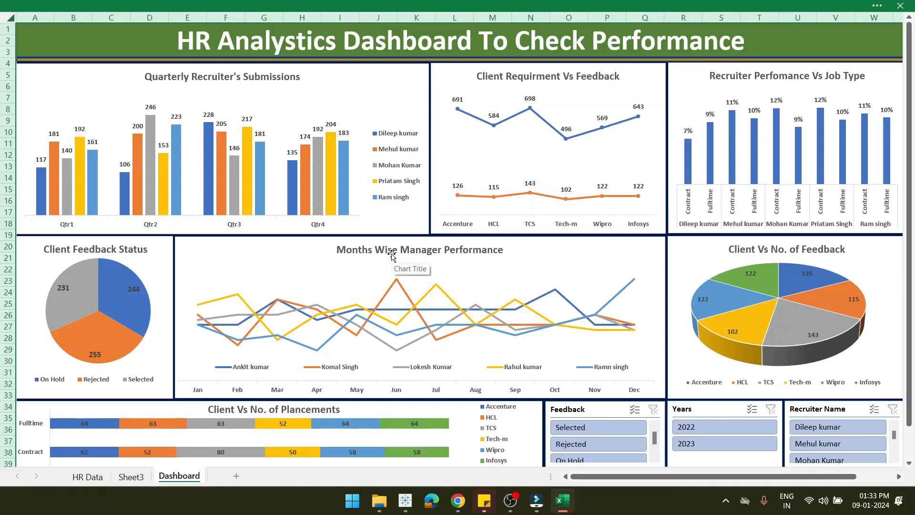
Step: Open the HR Data sheet and examine the Date, Client, Clients Requirments and Hiring Manager columns
mouse_move(319, 175)
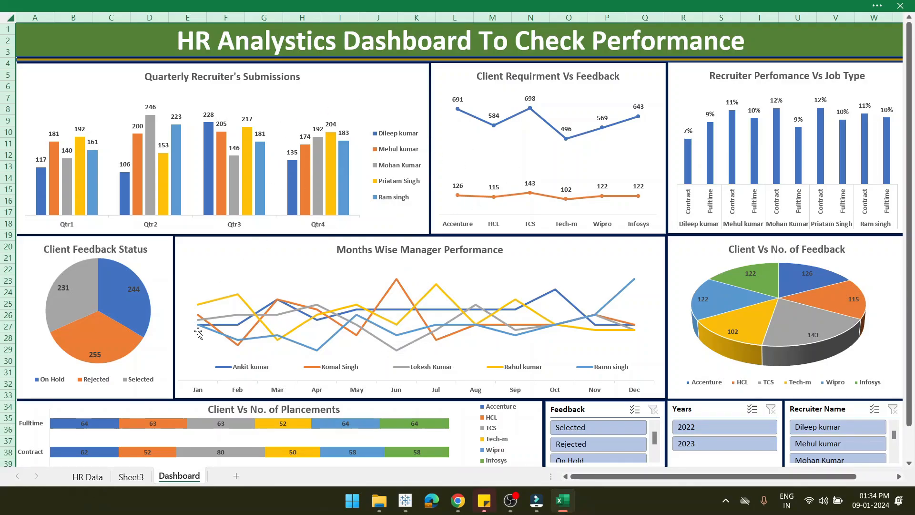
left_click(87, 477)
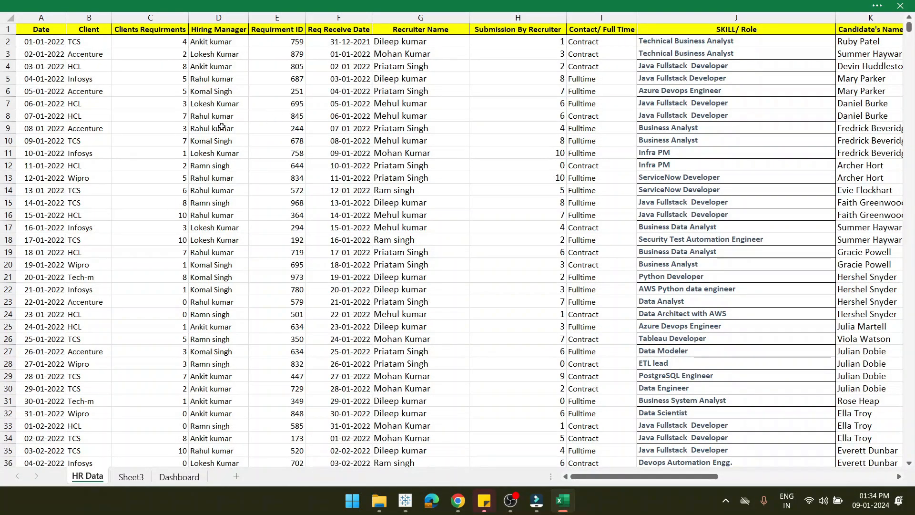
left_click(48, 30)
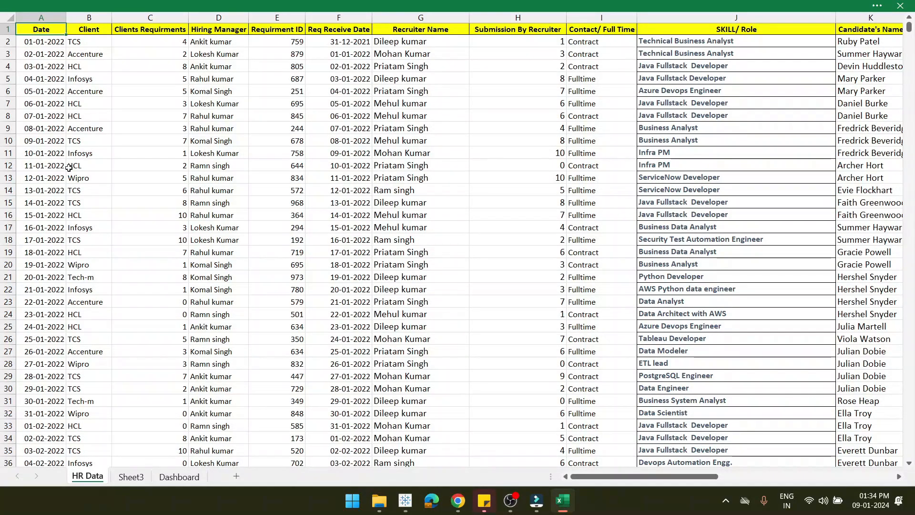
left_click(84, 29)
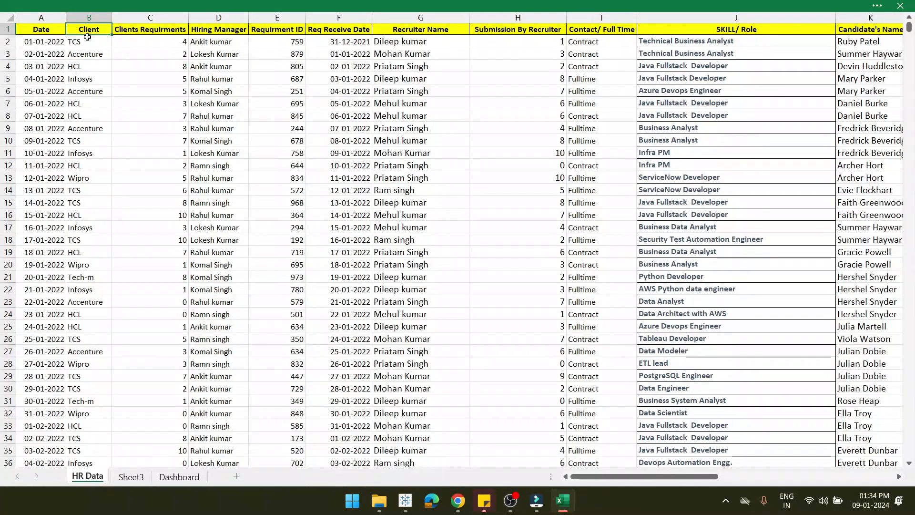
left_click(92, 11)
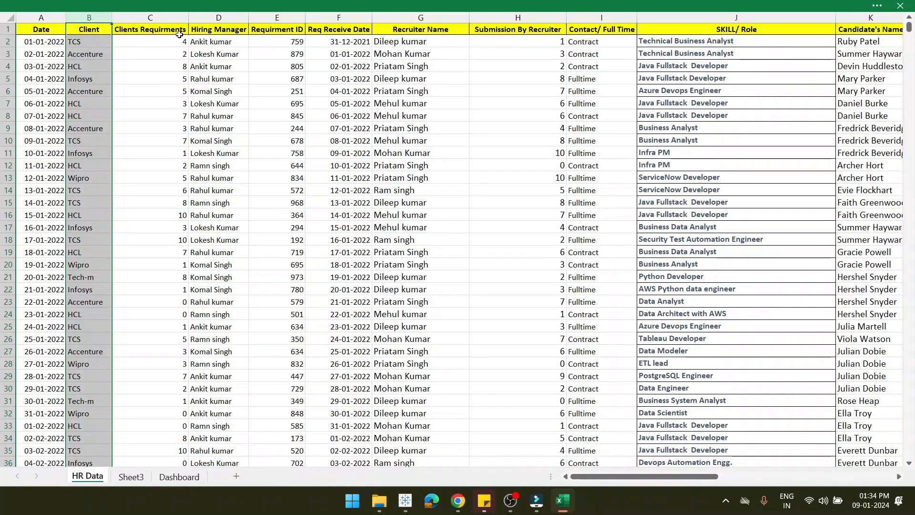
left_click(48, 44)
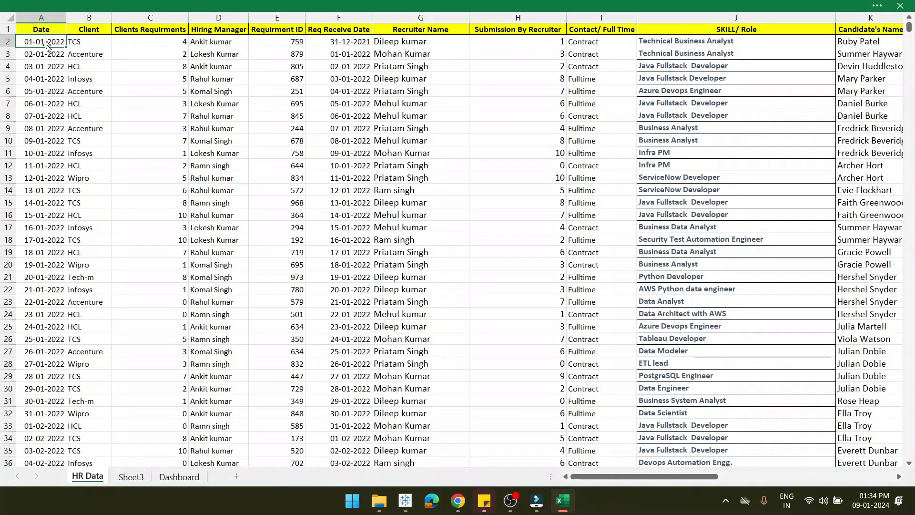
left_click(155, 44)
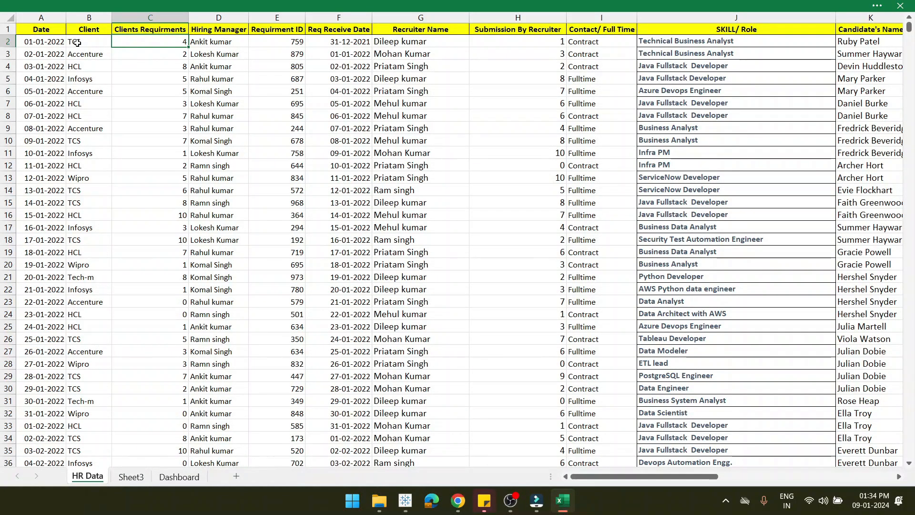
left_click(209, 21)
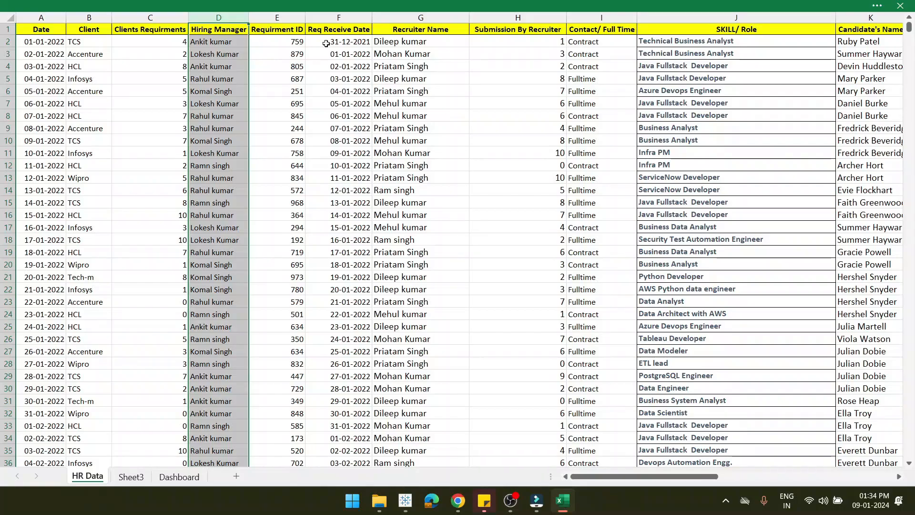
Step: Examine the Recruiter Name and Submission By Recruiter columns and compare their first entries
left_click(423, 14)
scroll(435, 65, "right", 4)
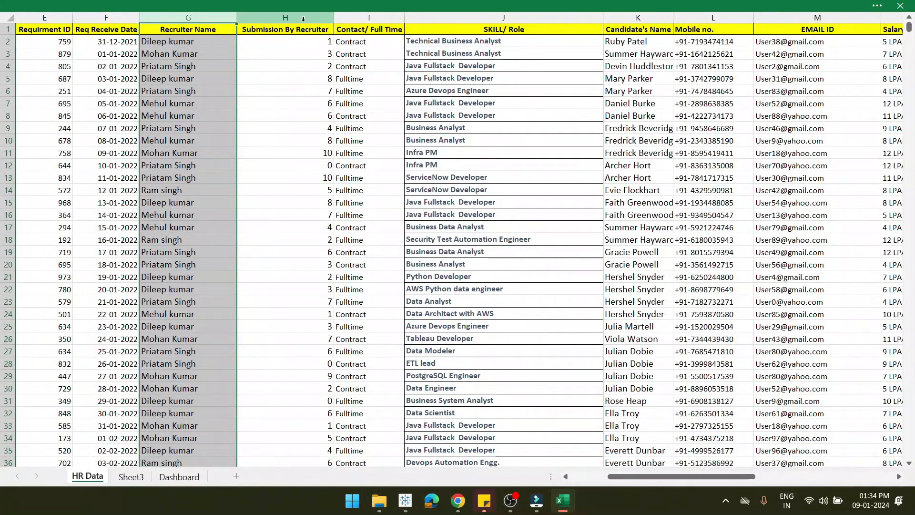
left_click(302, 18)
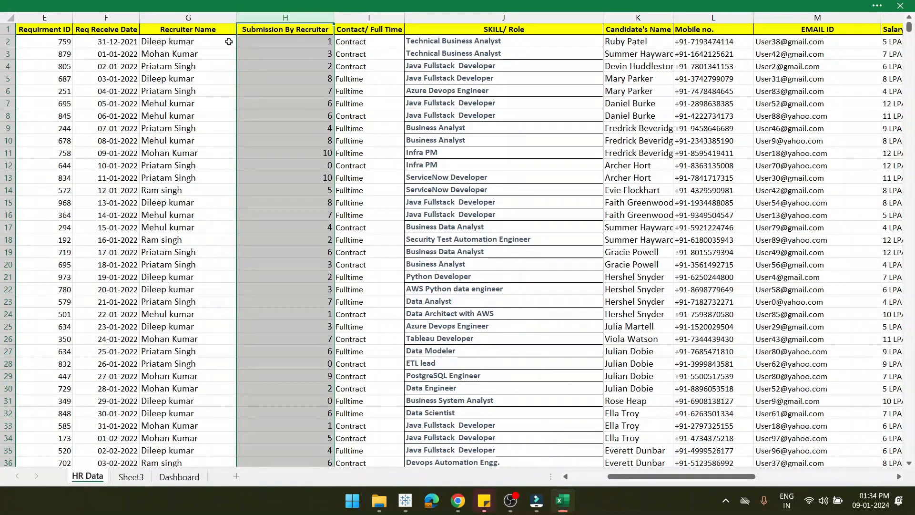
left_click(187, 45)
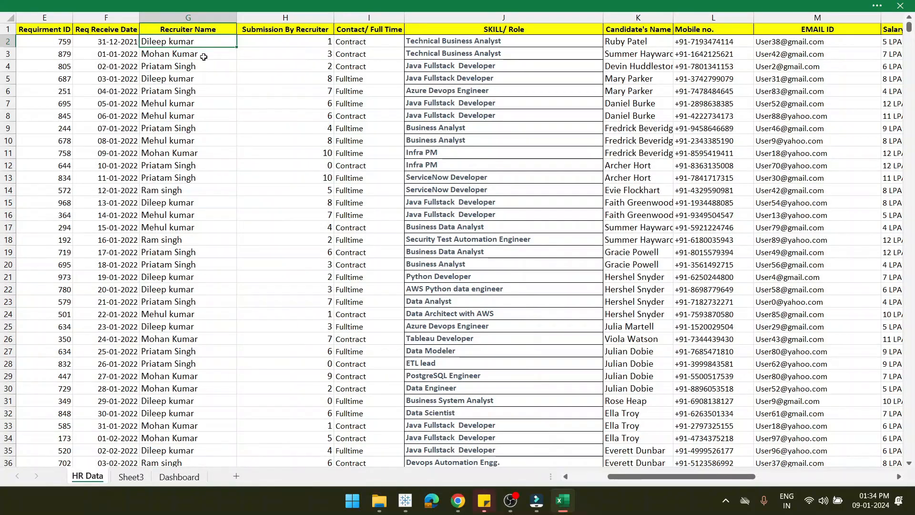
left_click(189, 56)
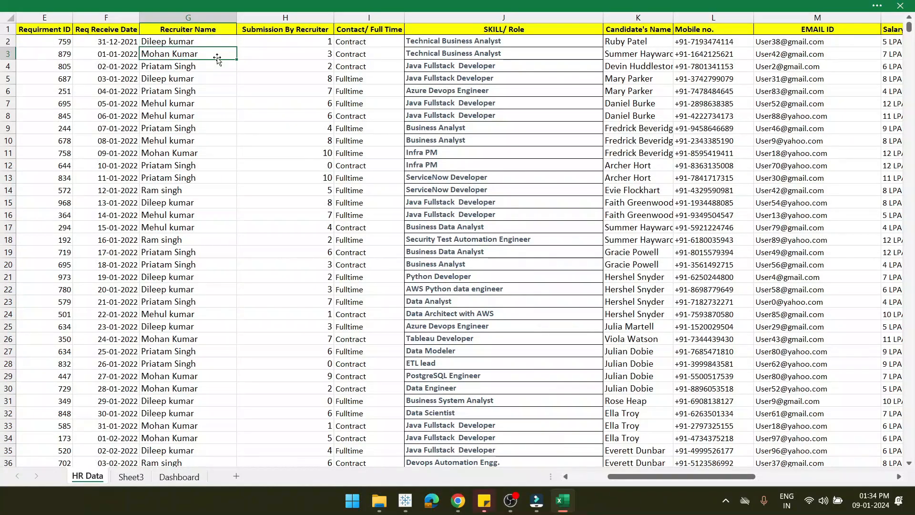
left_click(309, 53)
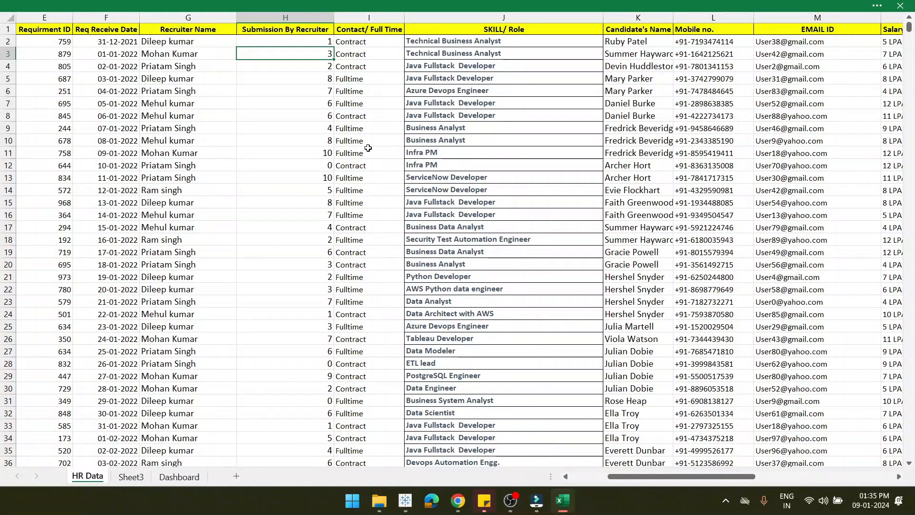
Step: Review the remaining HR Data columns from job type and SKILL/ Role through Feedback, and return to the Requirment ID column
scroll(368, 148, "right", 1)
scroll(367, 148, "right", 1)
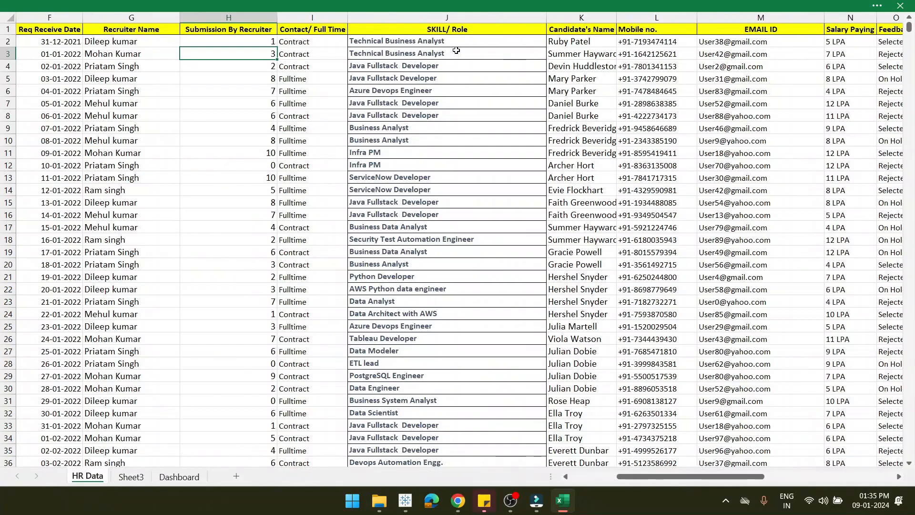
scroll(456, 51, "right", 2)
scroll(456, 51, "right", 1)
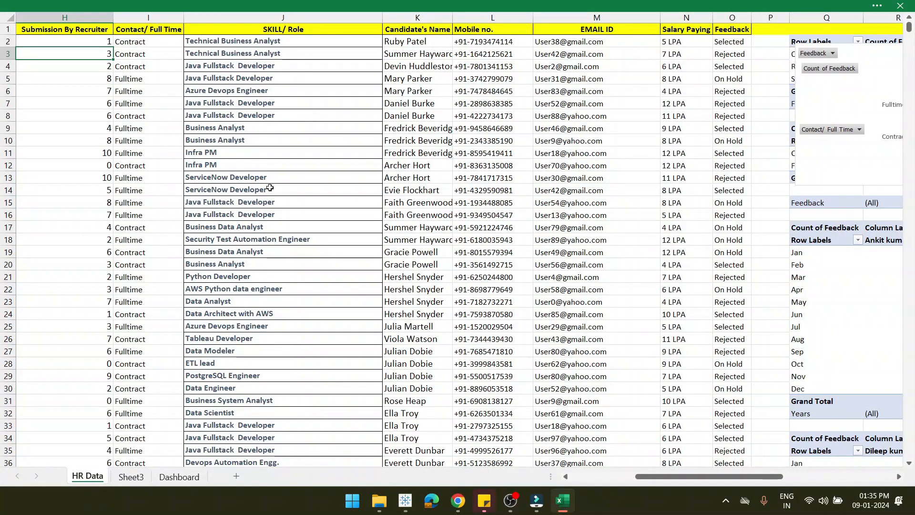
scroll(270, 187, "right", 1)
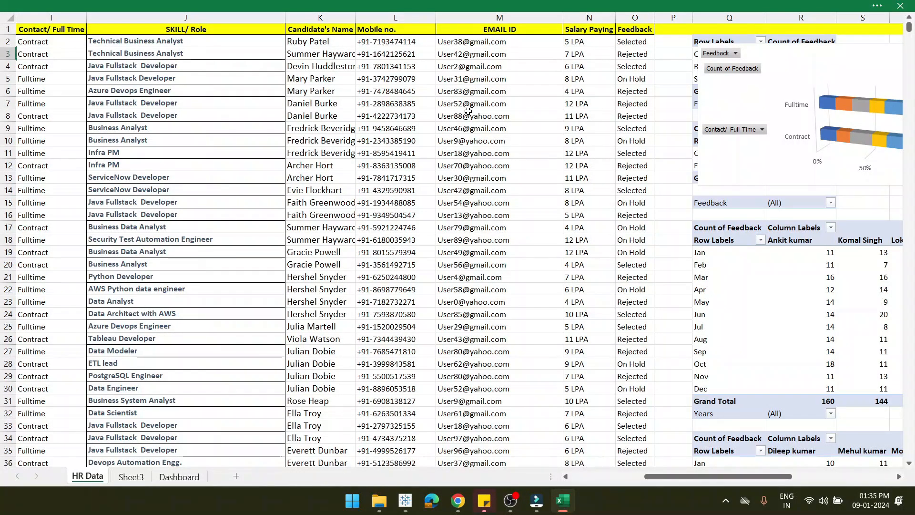
scroll(468, 111, "right", 2)
scroll(468, 111, "right", 1)
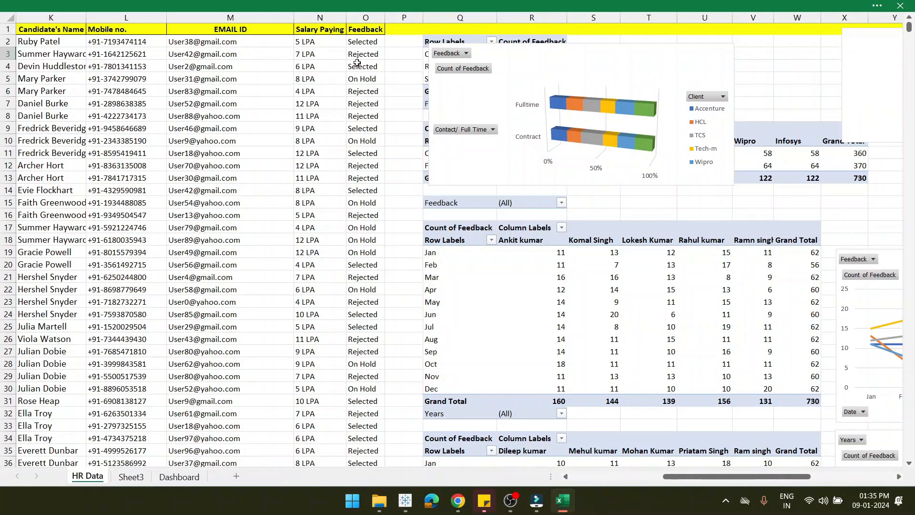
scroll(320, 90, "left", 5)
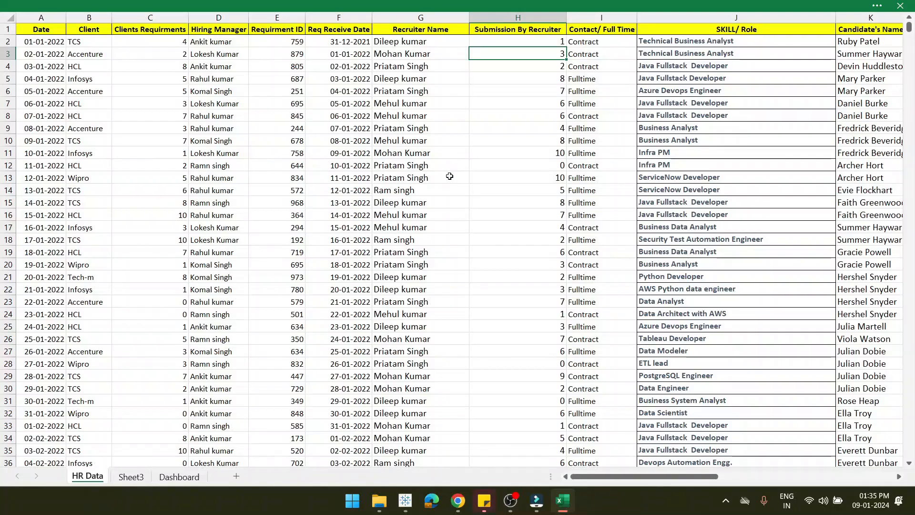
scroll(449, 177, "right", 3)
scroll(449, 176, "left", 3)
scroll(449, 176, "right", 1)
scroll(449, 176, "right", 1)
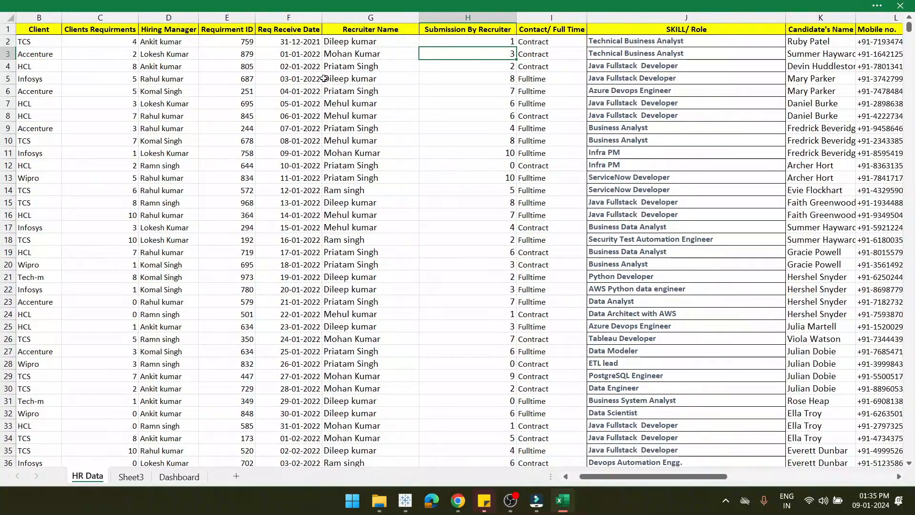
left_click(237, 79)
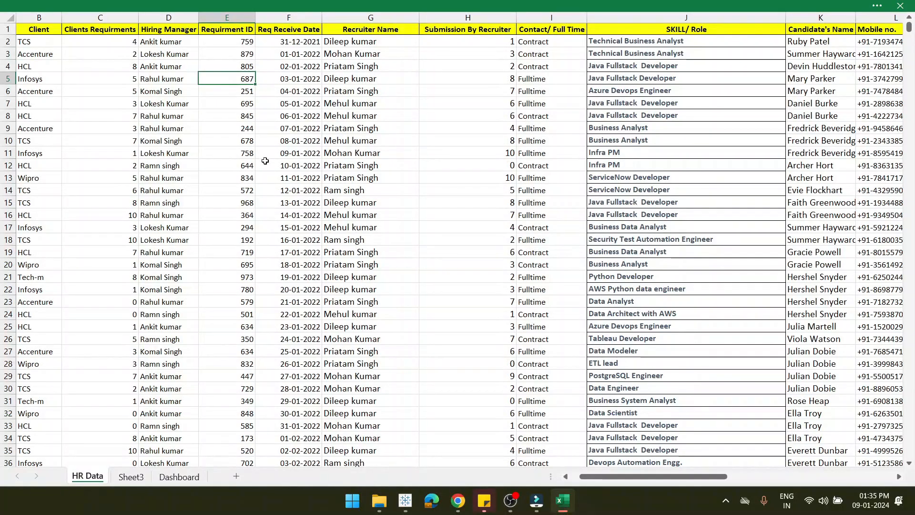
Step: Filter the Dashboard sheet's charts to Selected feedback, the year 2022 and the first recruiter in the list
left_click(179, 476)
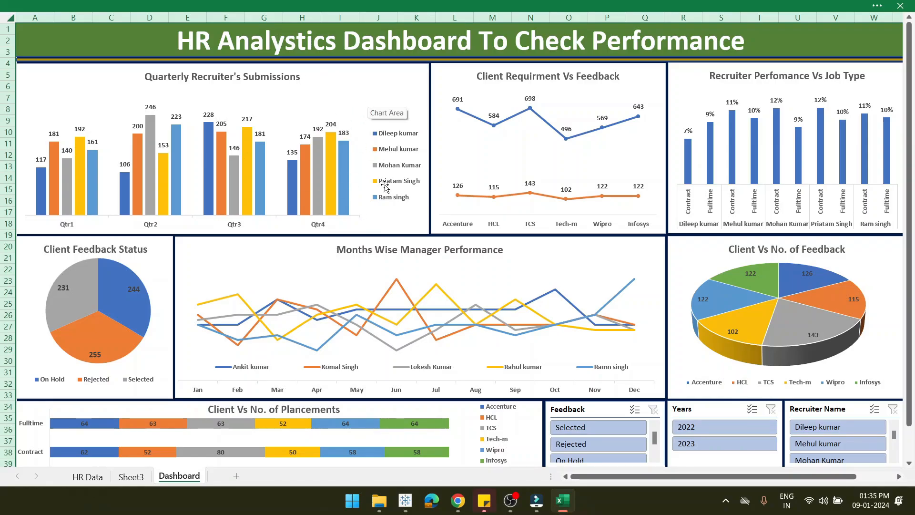
left_click(580, 413)
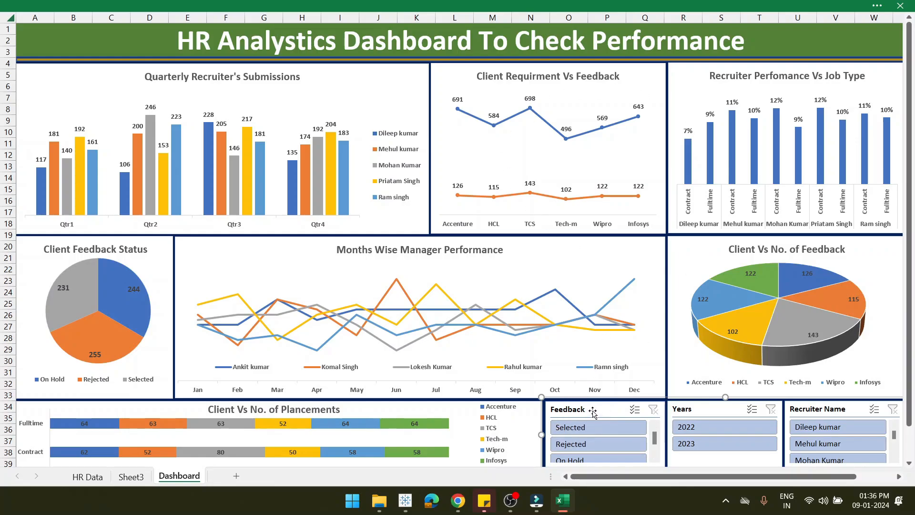
left_click(638, 427)
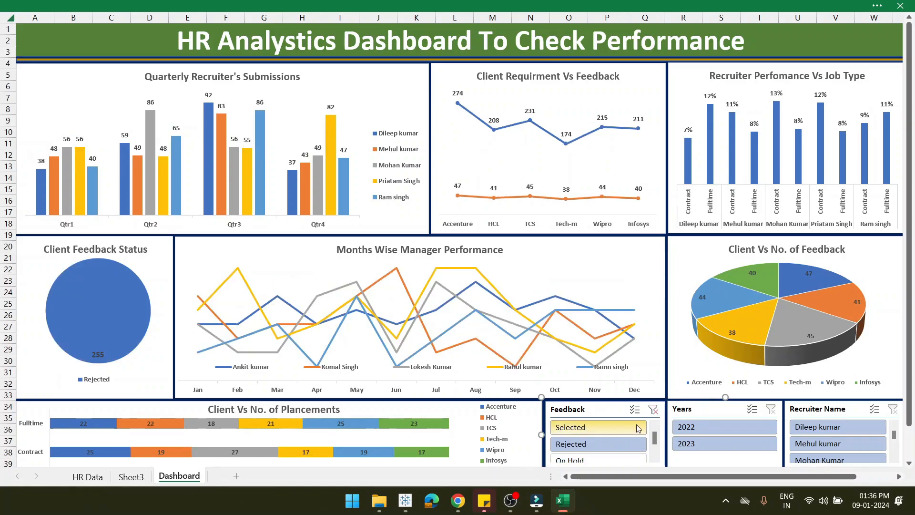
left_click(610, 427)
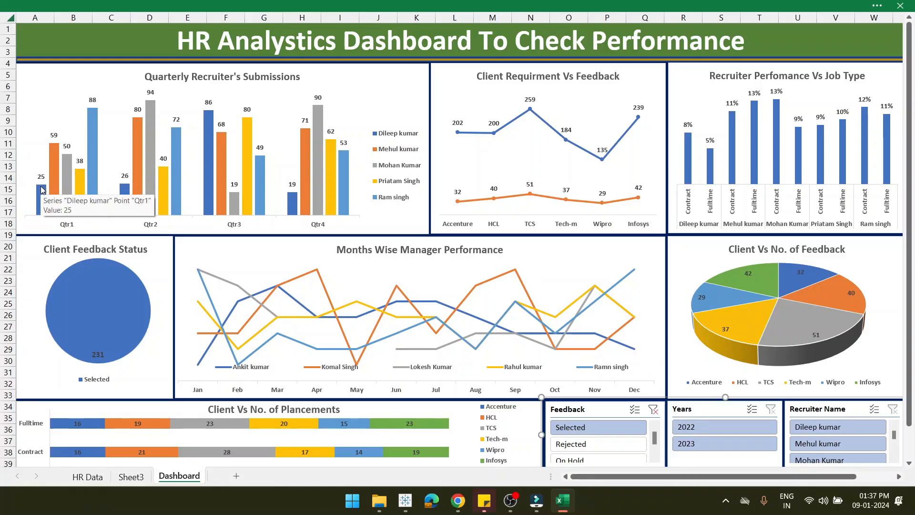
left_click(715, 431)
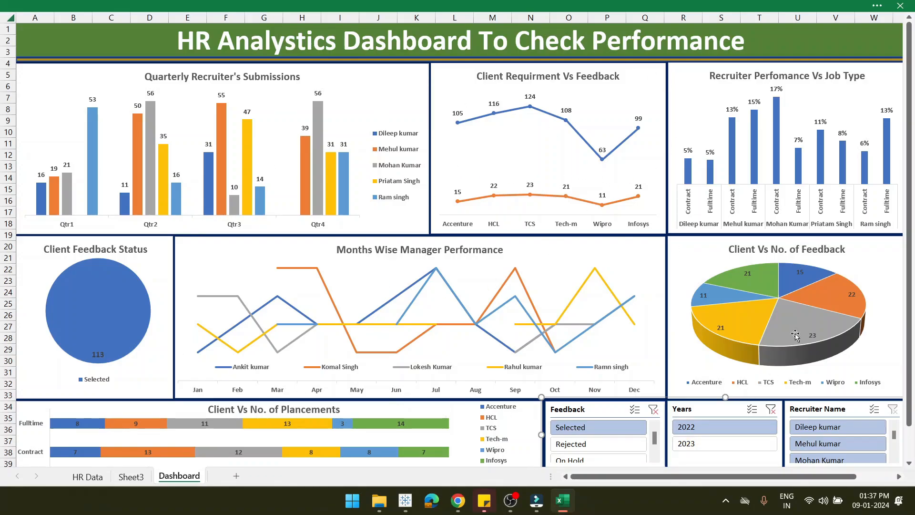
left_click(827, 430)
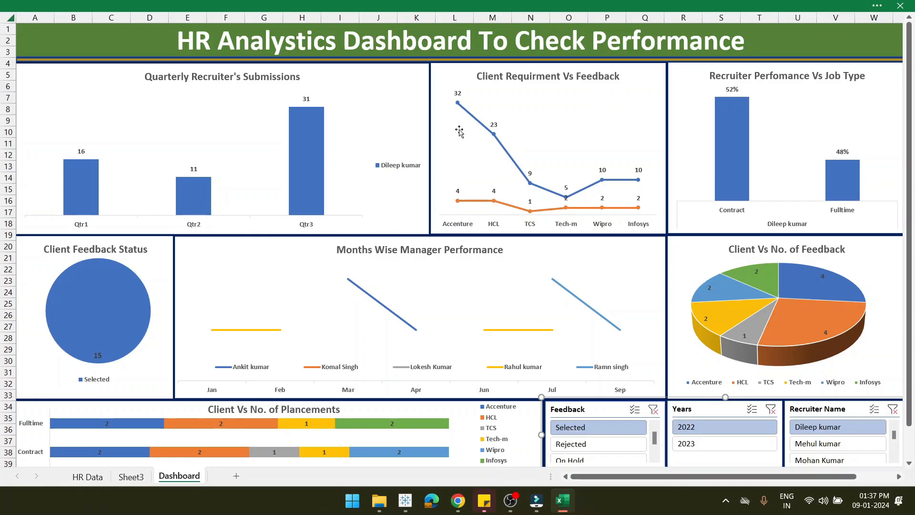
Step: Inspect the data points of the Client Requirment Vs Feedback and Recruiter Perfomance Vs Job Type charts
mouse_move(458, 105)
mouse_move(457, 203)
mouse_move(493, 203)
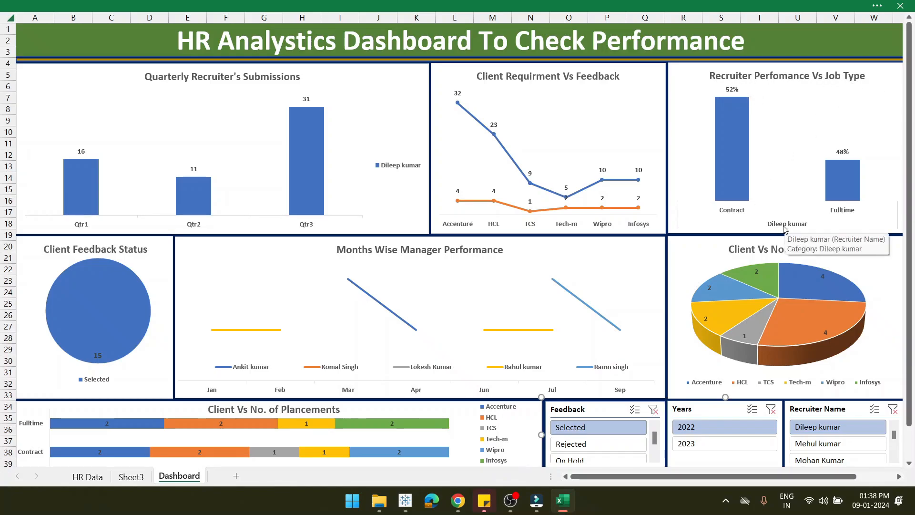
mouse_move(735, 102)
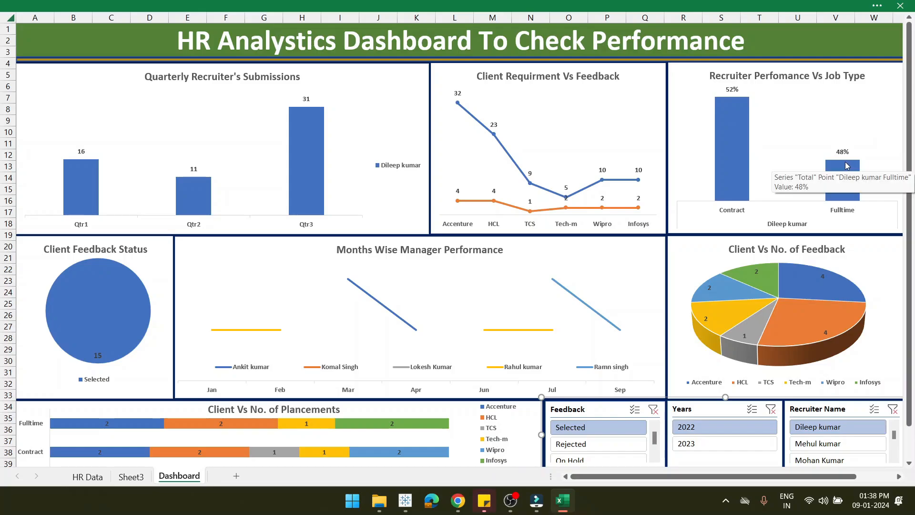
mouse_move(735, 170)
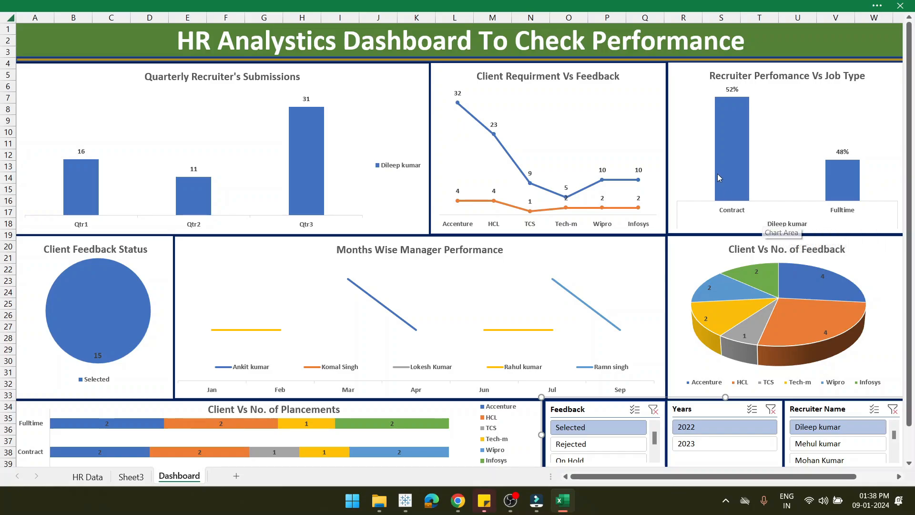
mouse_move(752, 125)
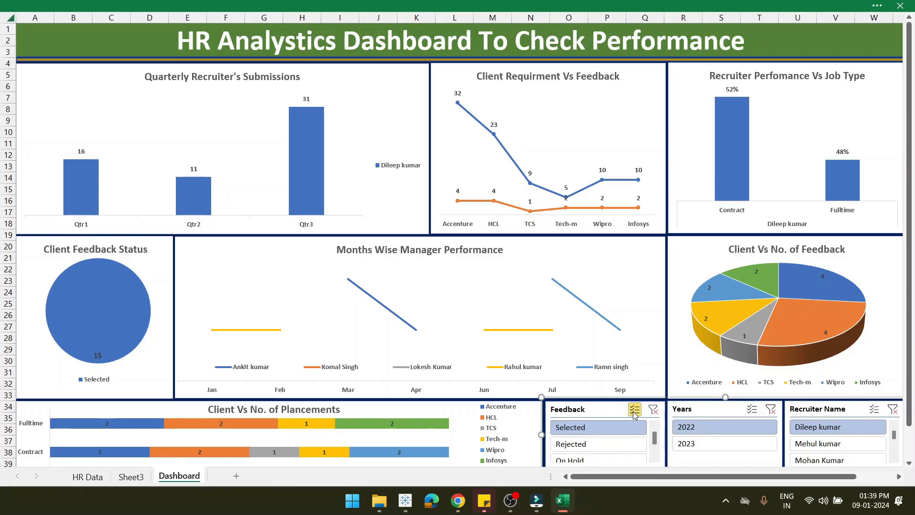
Step: Clear the Feedback, Years and Recruiter Name filters on the dashboard
left_click(611, 450)
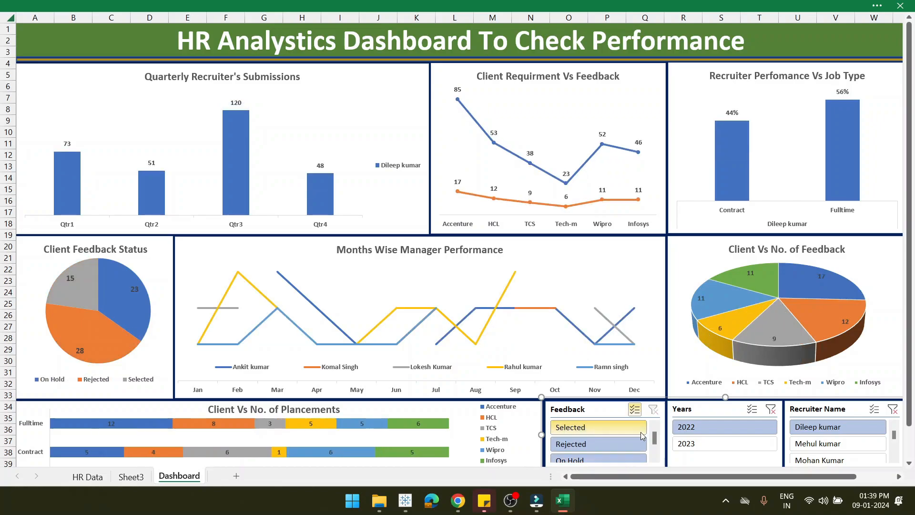
left_click(770, 409)
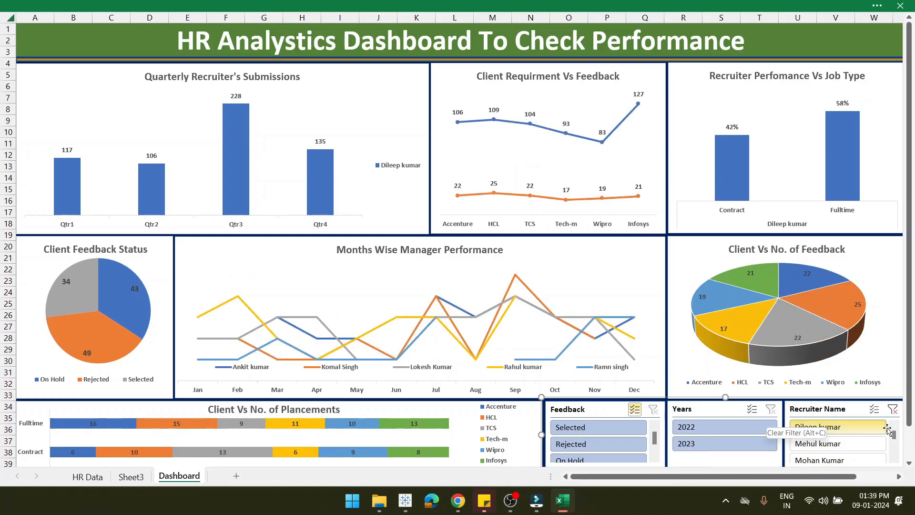
left_click(894, 412)
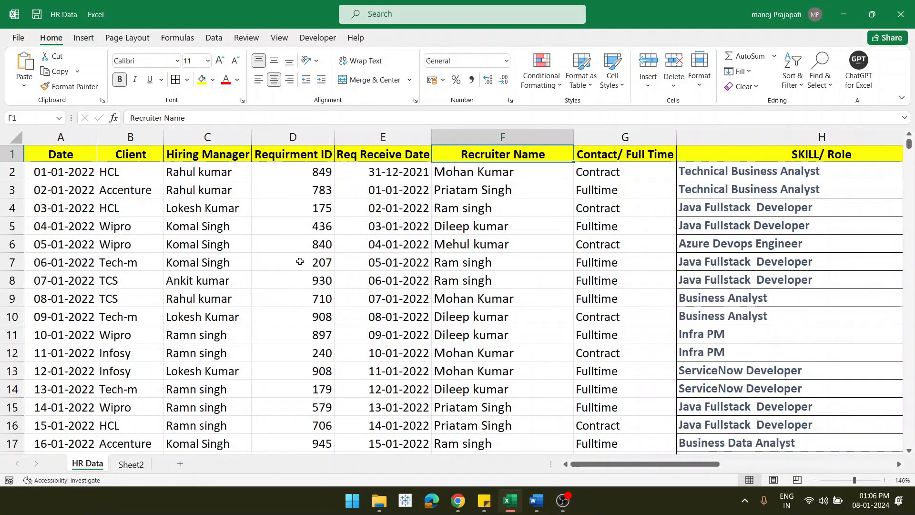
Step: Create a pivot table from the HR Data range A1:M731 at cell O2 of the same worksheet
left_click(104, 191)
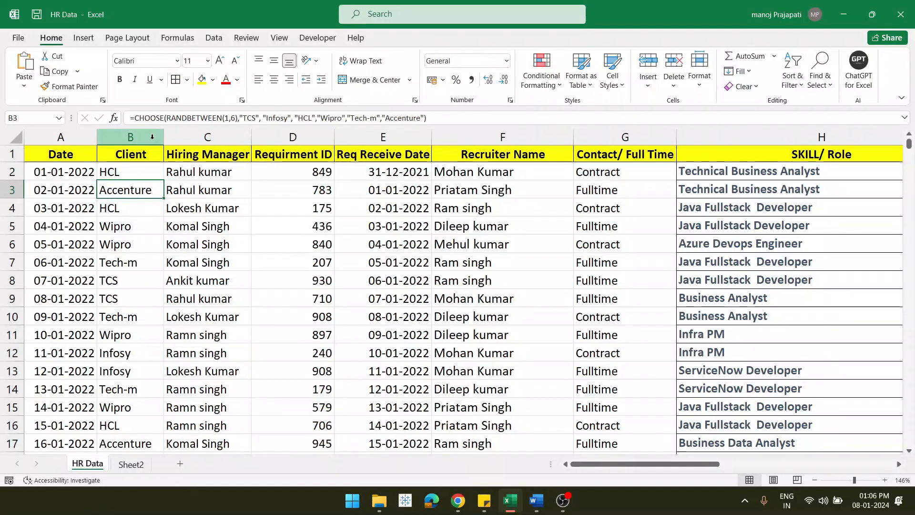
left_click(84, 38)
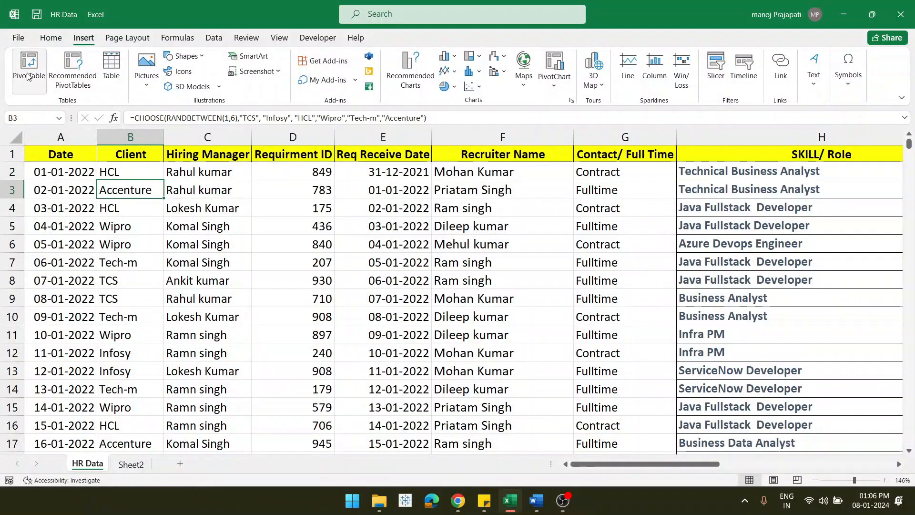
left_click(29, 66)
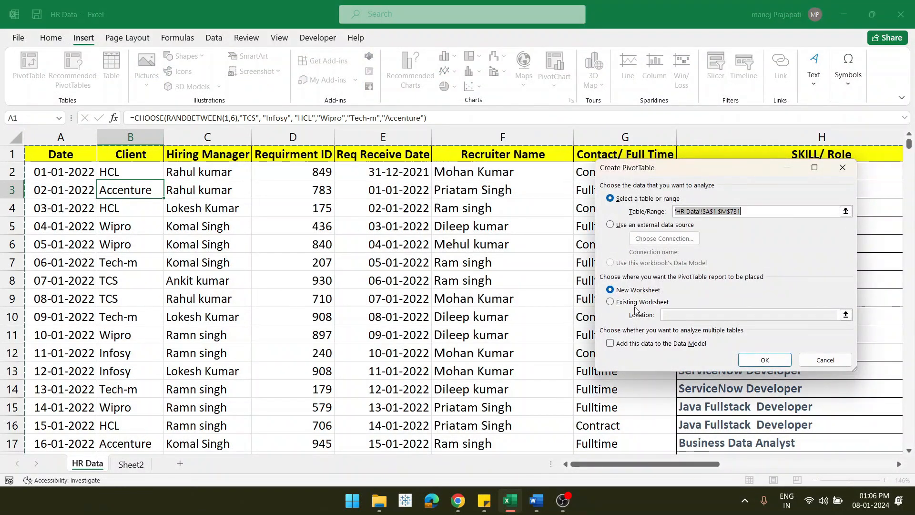
left_click(613, 302)
scroll(551, 303, "right", 3)
scroll(550, 304, "right", 5)
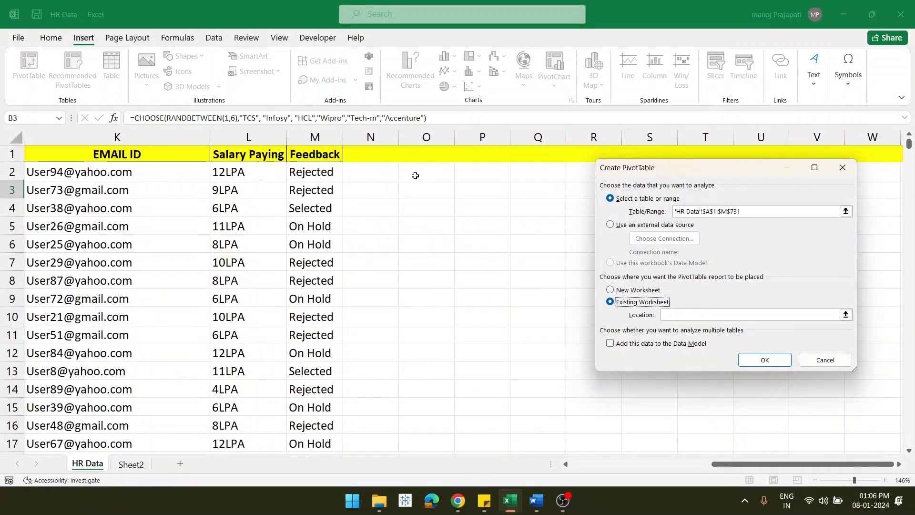
left_click(413, 174)
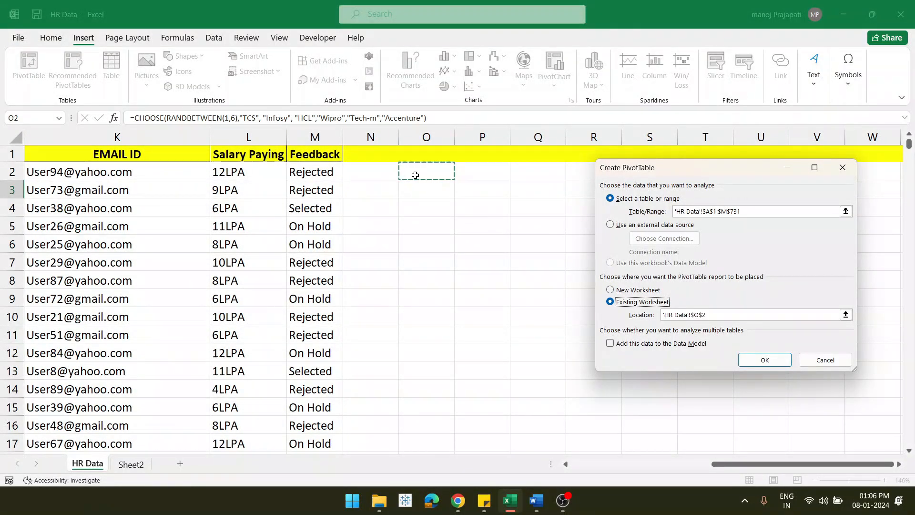
left_click(759, 360)
scroll(598, 272, "up", 2)
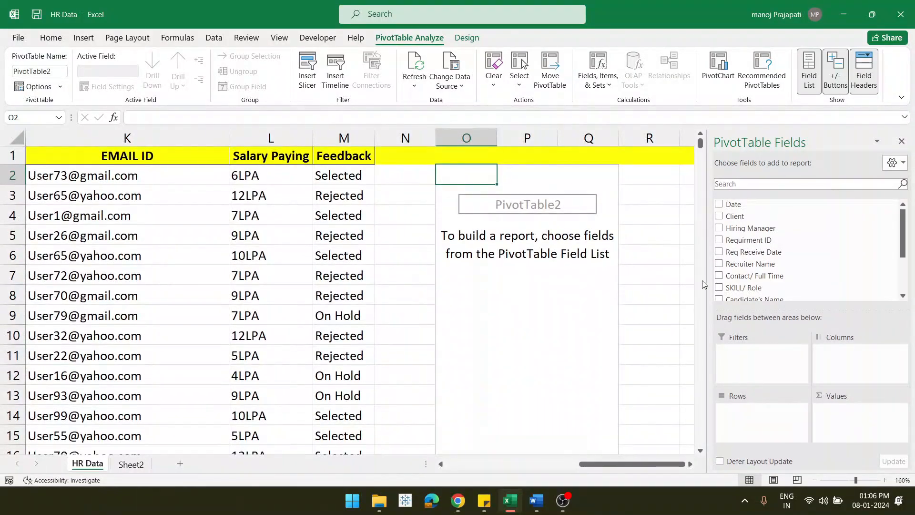
Step: Review the HR Data source columns from Date through Feedback, including the formula behind the first Feedback entry
scroll(221, 264, "left", 10)
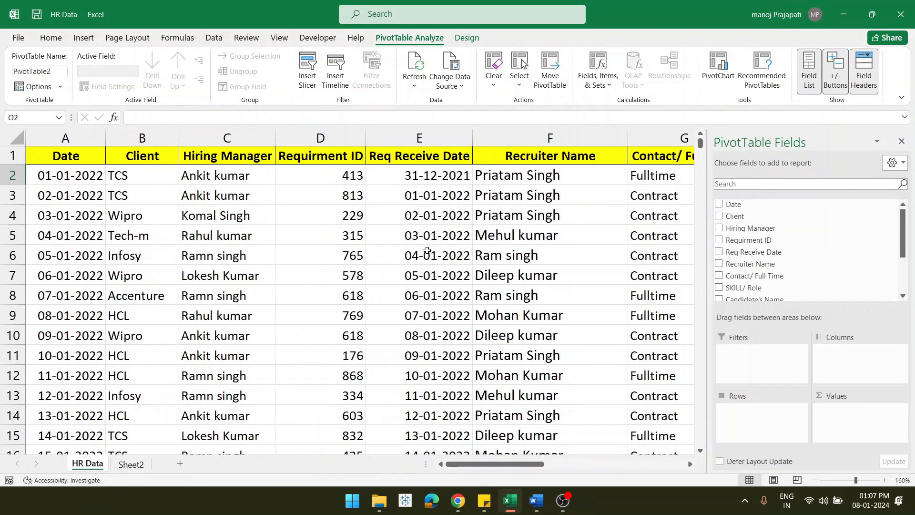
scroll(426, 250, "right", 10)
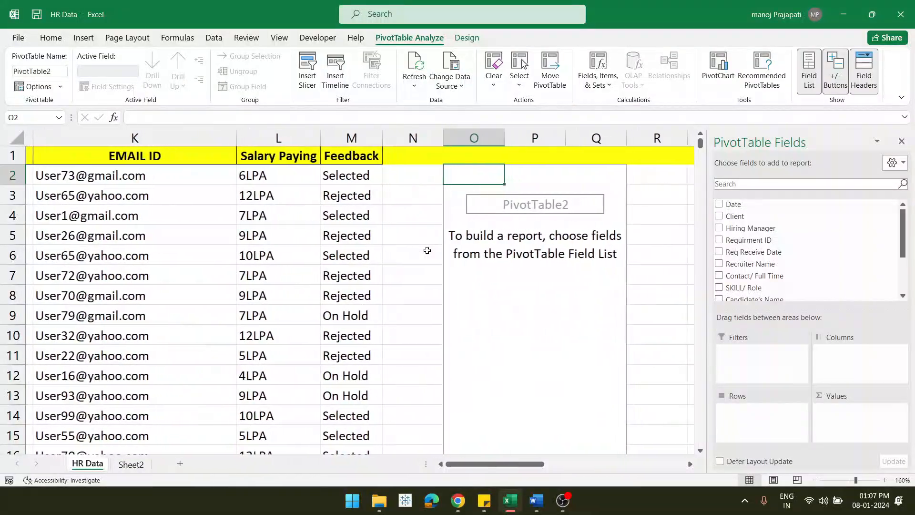
left_click(350, 175)
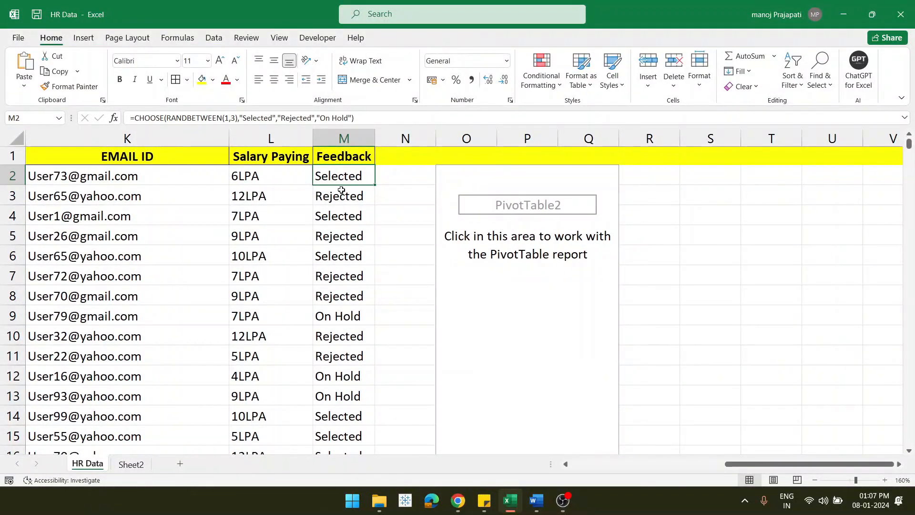
scroll(335, 309, "left", 10)
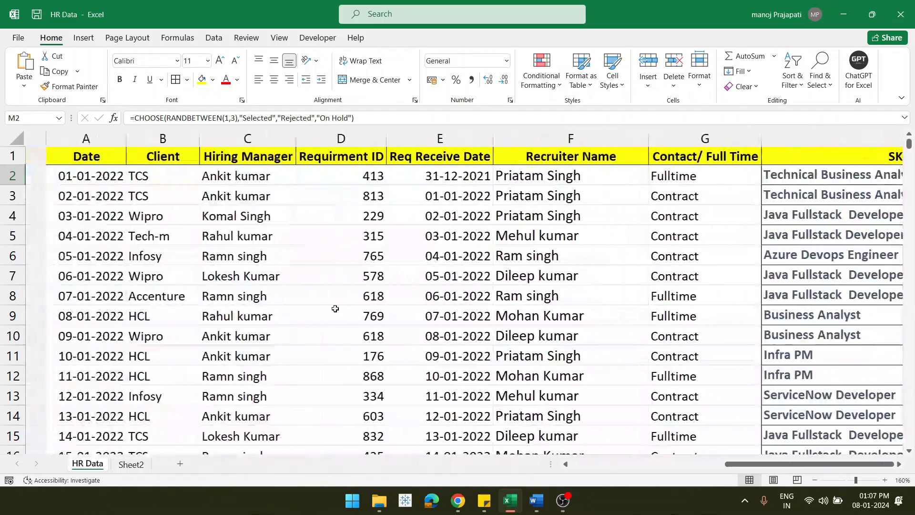
scroll(604, 289, "right", 10)
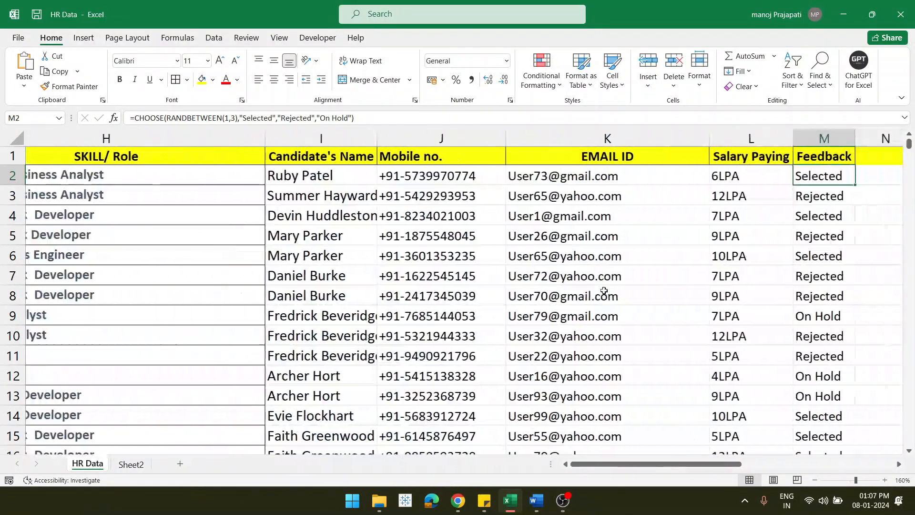
scroll(603, 290, "right", 2)
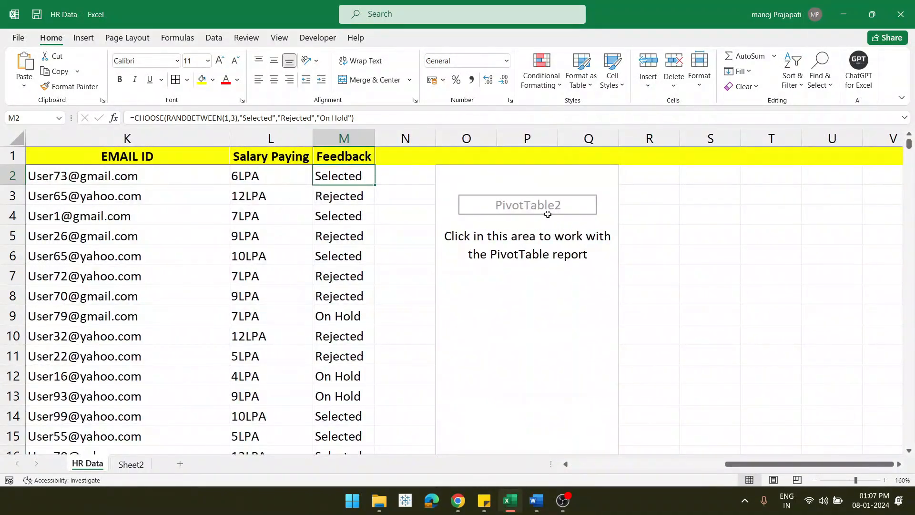
Step: Add the Date field to the empty pivot table's rows and collapse 2022 to the year level
left_click(540, 188)
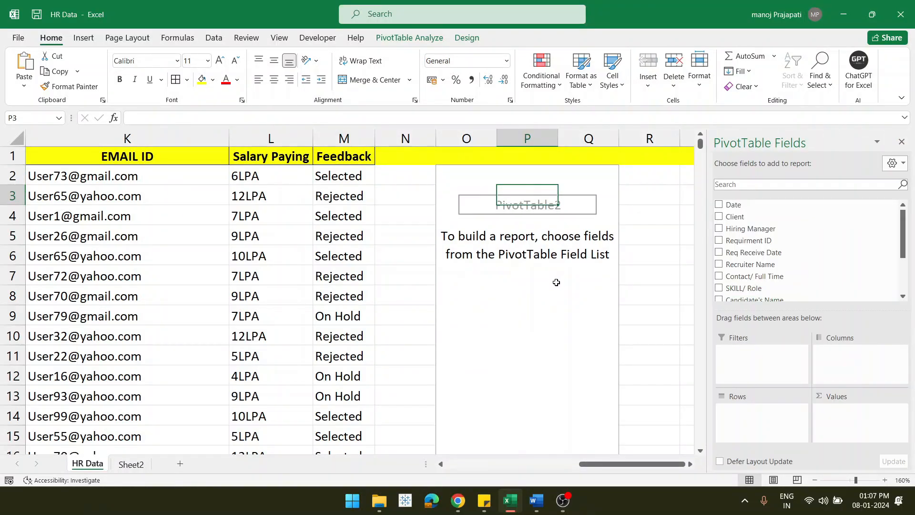
left_click(556, 282)
left_click(473, 176)
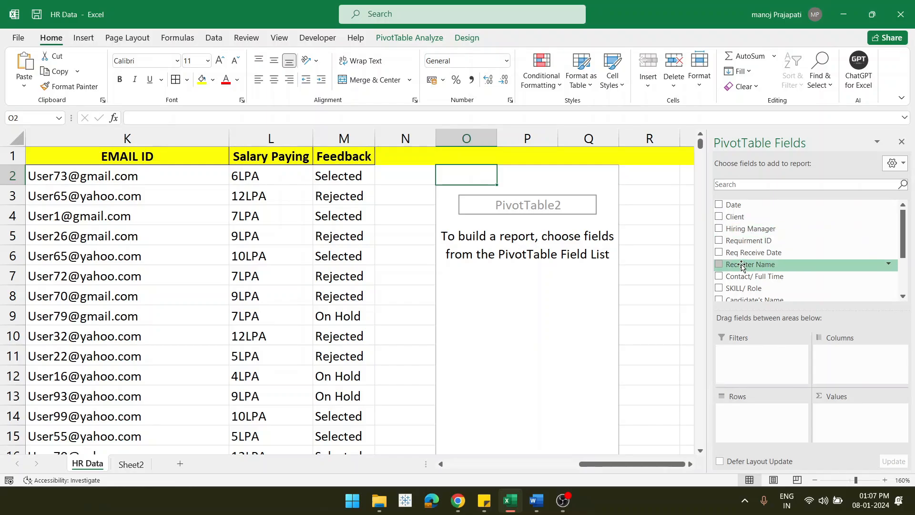
scroll(742, 267, "down", 2)
scroll(765, 248, "up", 2)
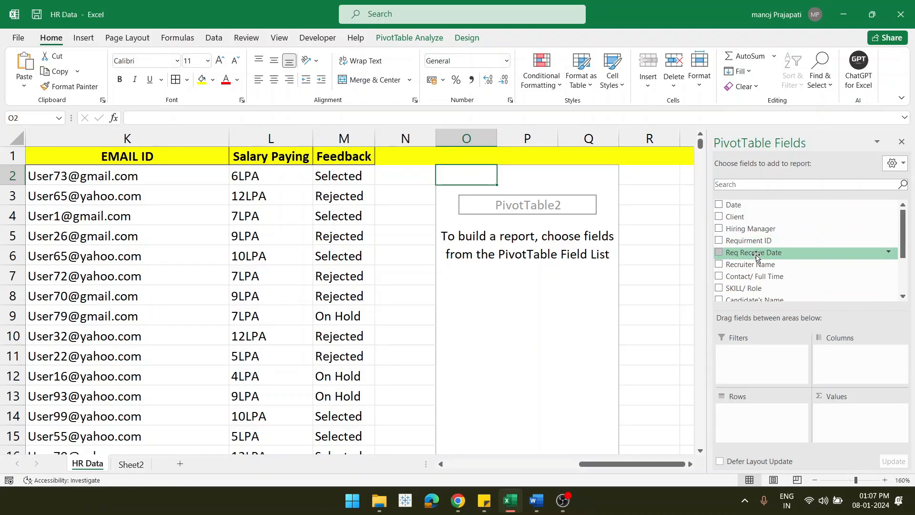
left_click_drag(748, 208, 746, 413)
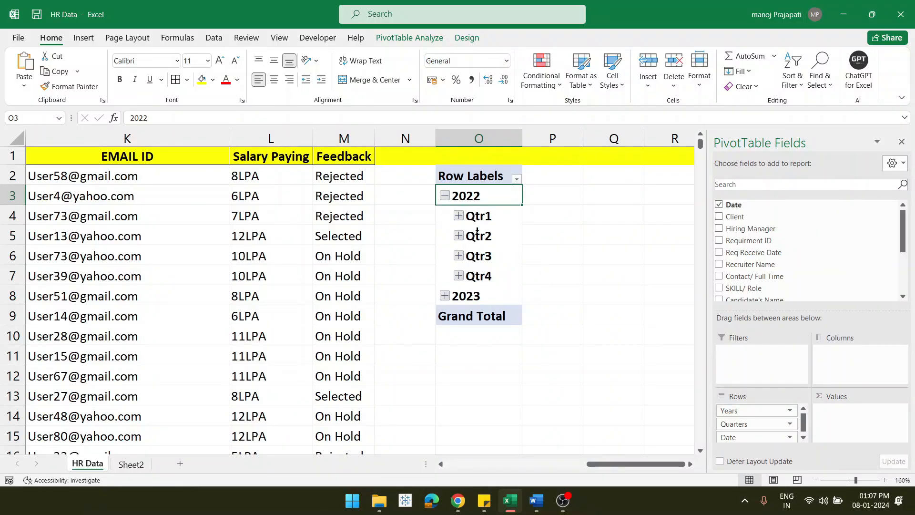
left_click(444, 196)
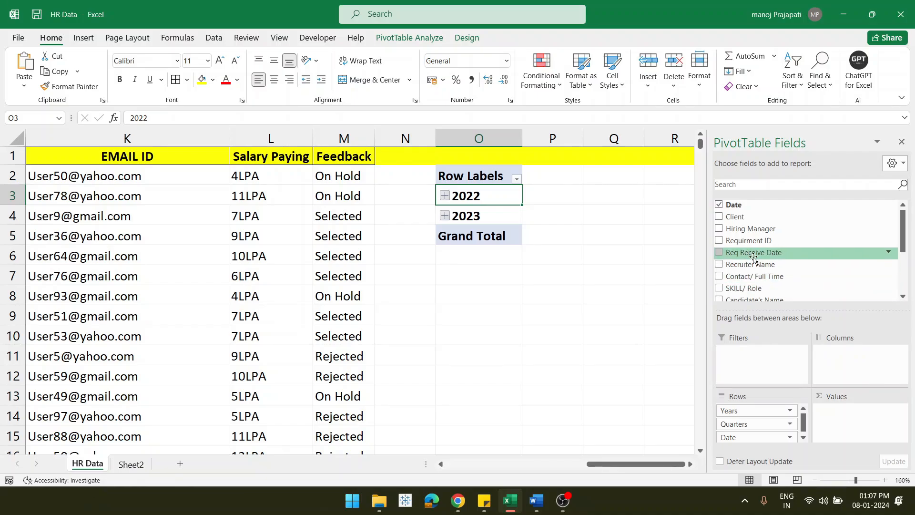
Step: Add a count of Feedback as the pivot table's values and place Feedback in its columns
scroll(756, 272, "down", 3)
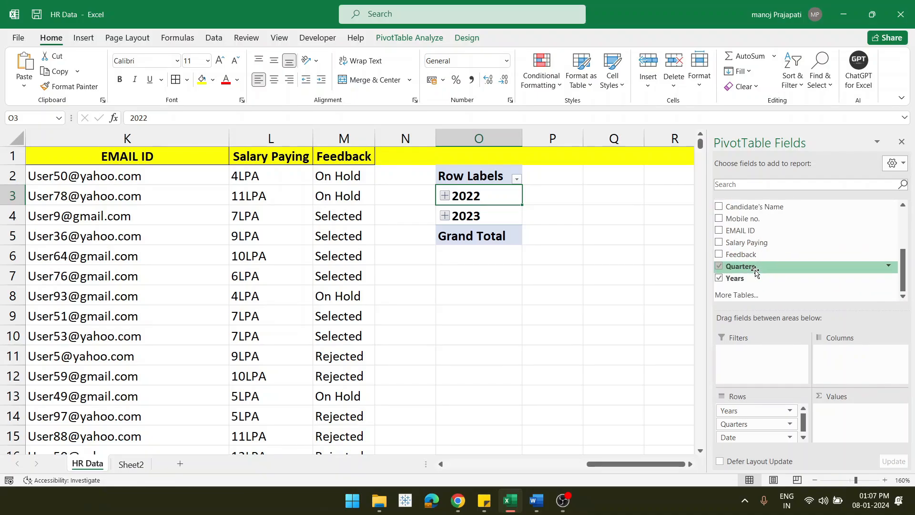
left_click_drag(741, 255, 841, 409)
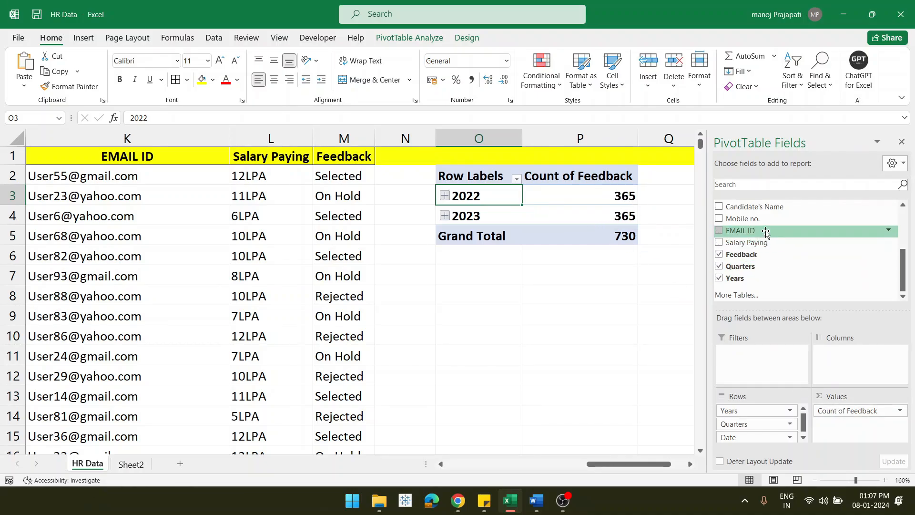
scroll(766, 232, "up", 3)
scroll(765, 232, "down", 3)
left_click_drag(766, 257, 853, 355)
scroll(644, 306, "right", 2)
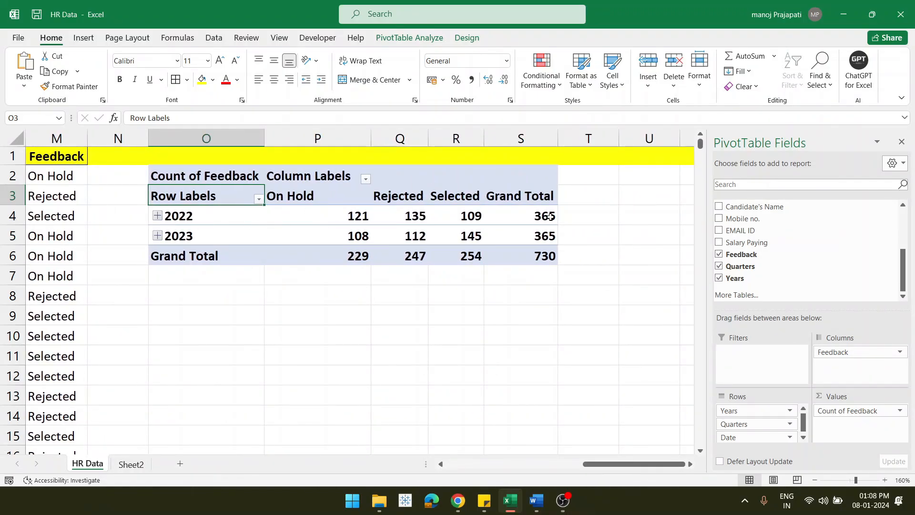
Step: Examine the feedback counts for 2022 by quarter and for Qtr1 by month, and collapse 2022 again
mouse_move(548, 218)
mouse_move(346, 215)
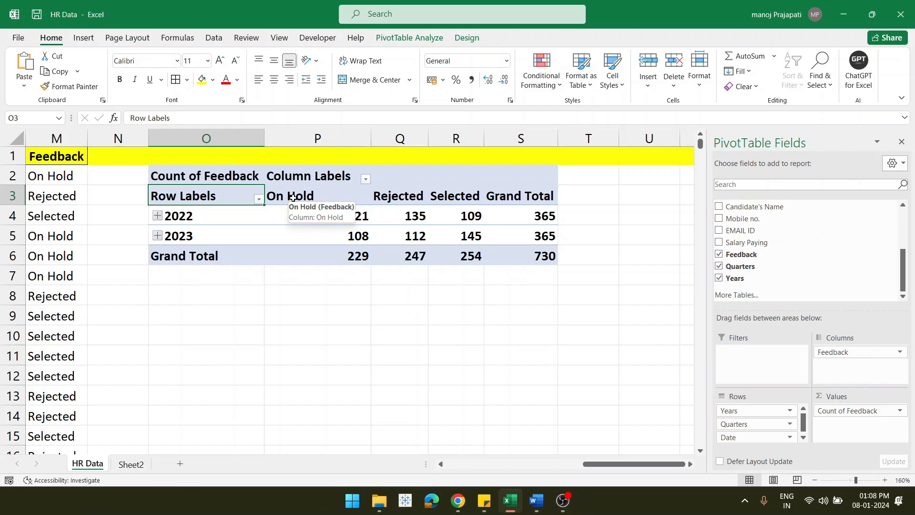
left_click(157, 216)
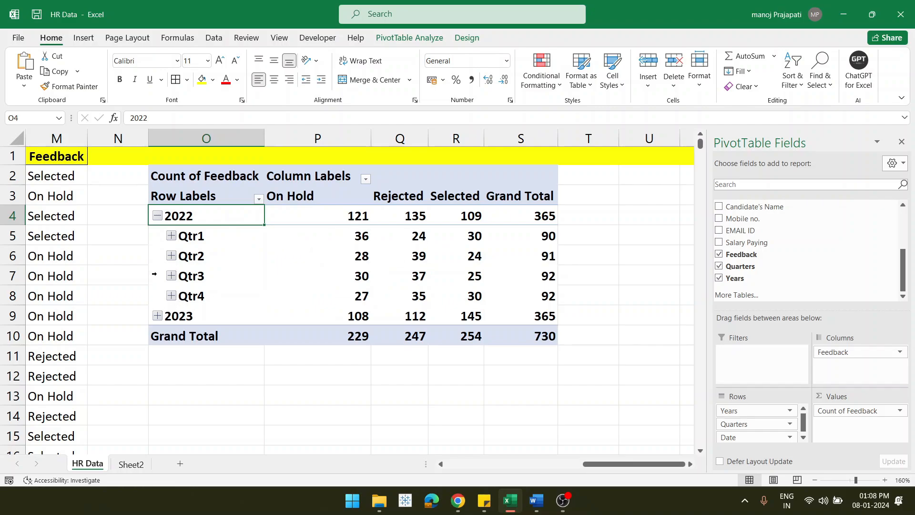
left_click(171, 236)
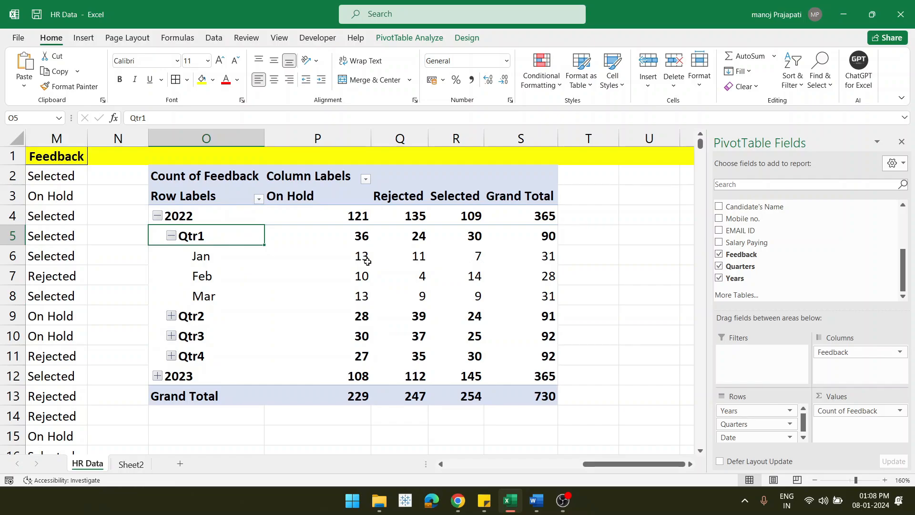
mouse_move(381, 258)
left_click(158, 216)
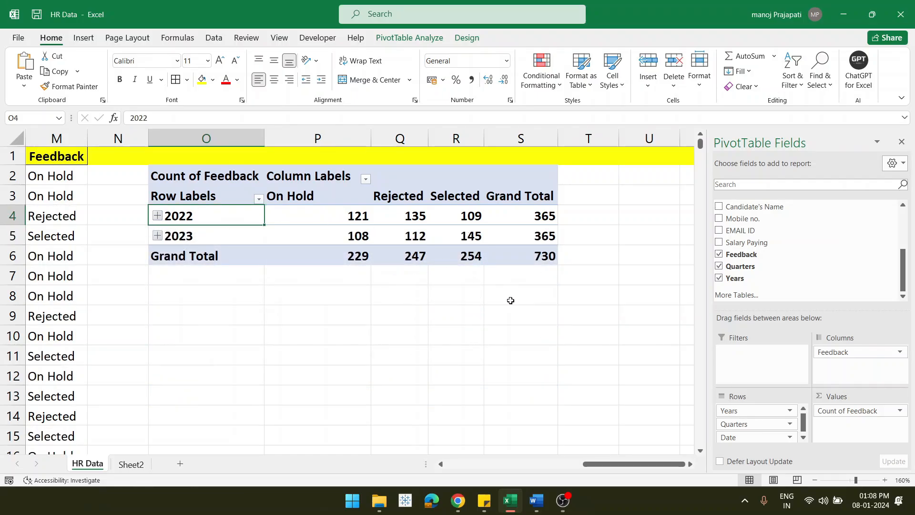
Step: Close the pivot field list and insert a clustered column chart of the feedback counts by year
left_click(901, 143)
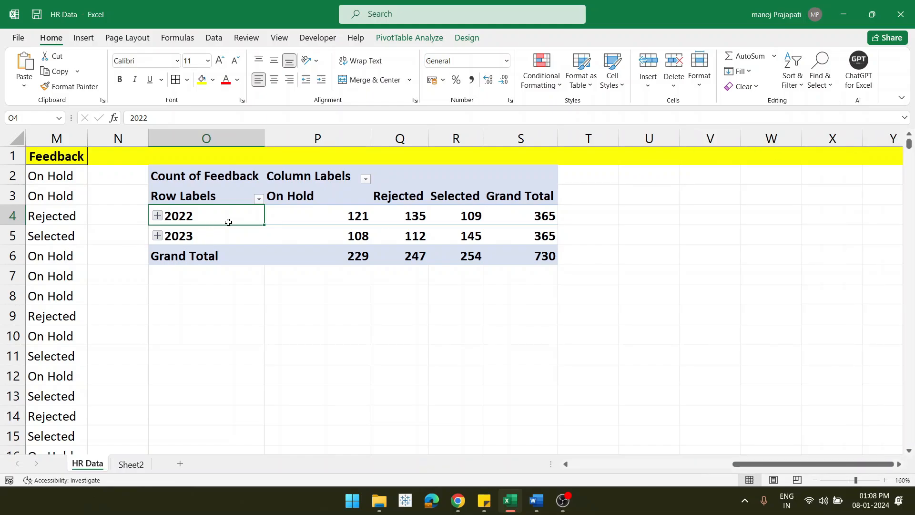
left_click(85, 38)
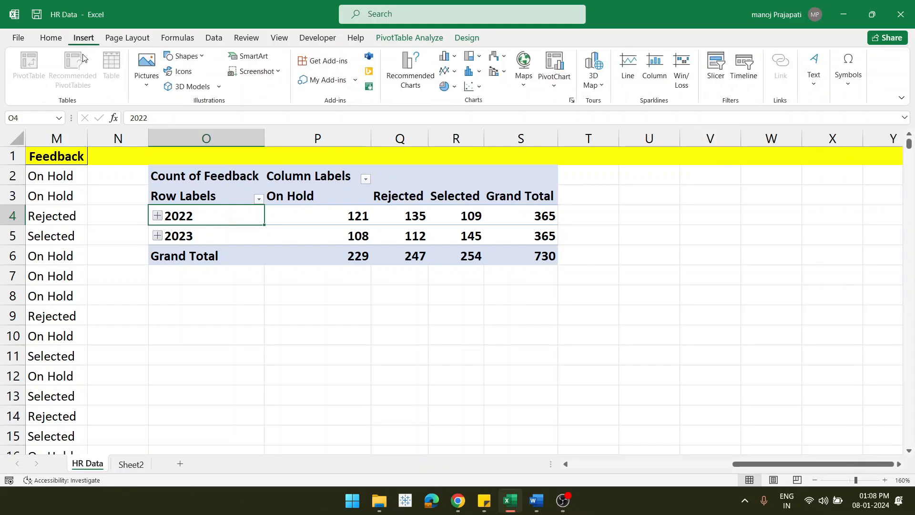
left_click(411, 84)
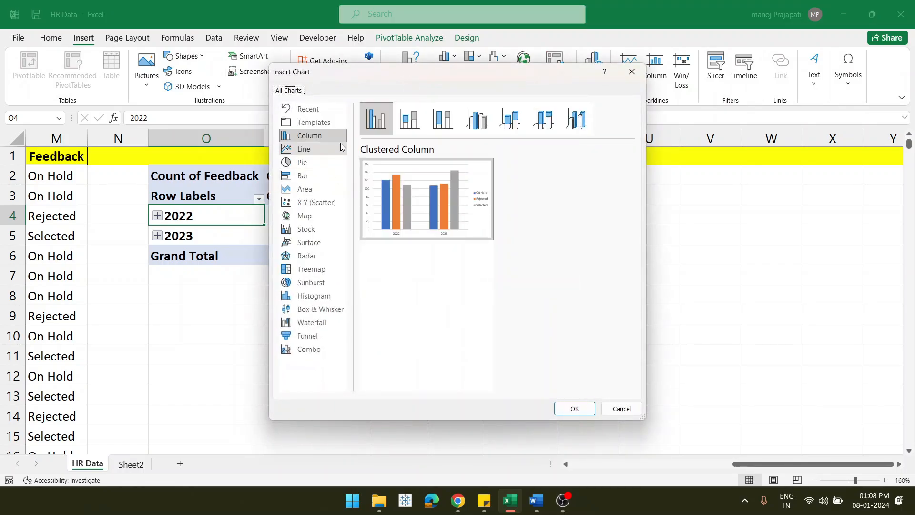
left_click(307, 151)
left_click(308, 164)
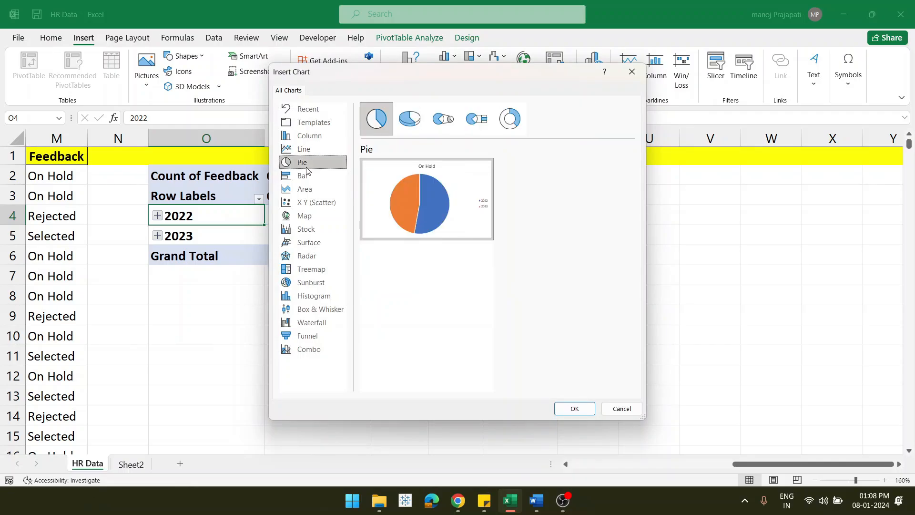
left_click(308, 179)
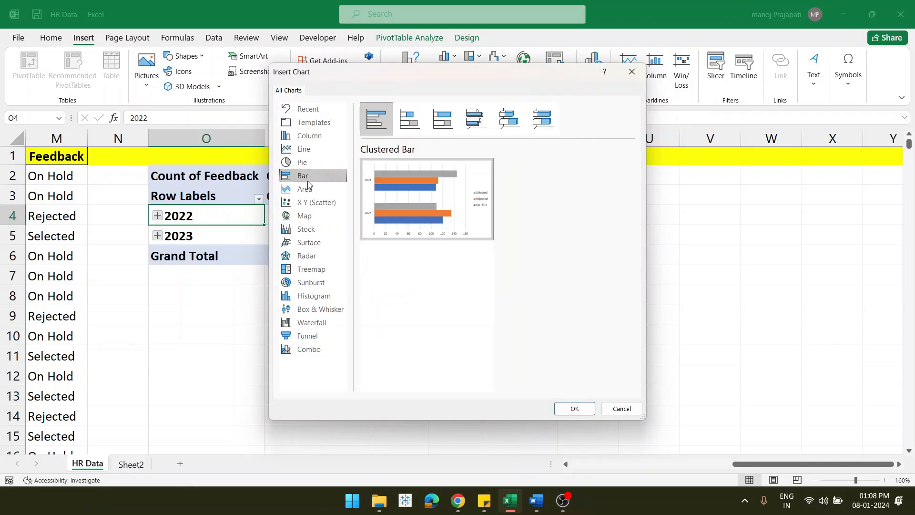
left_click(307, 137)
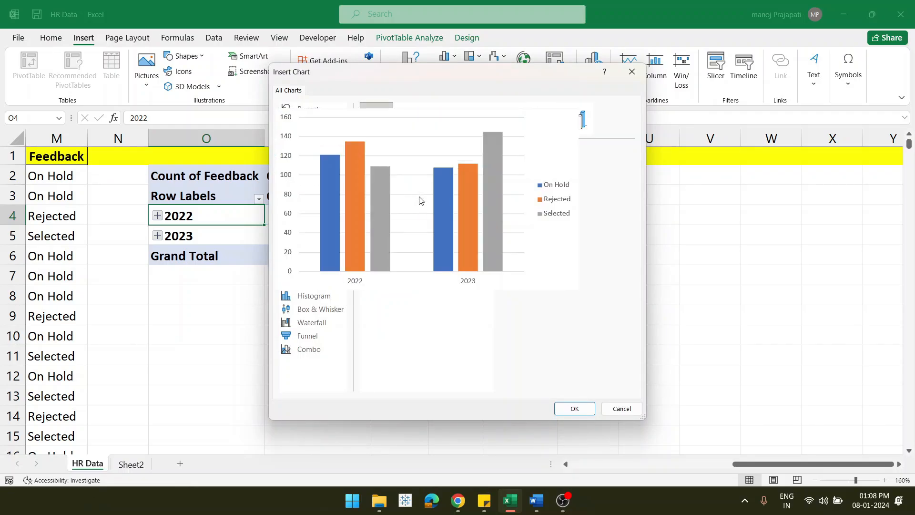
left_click(575, 409)
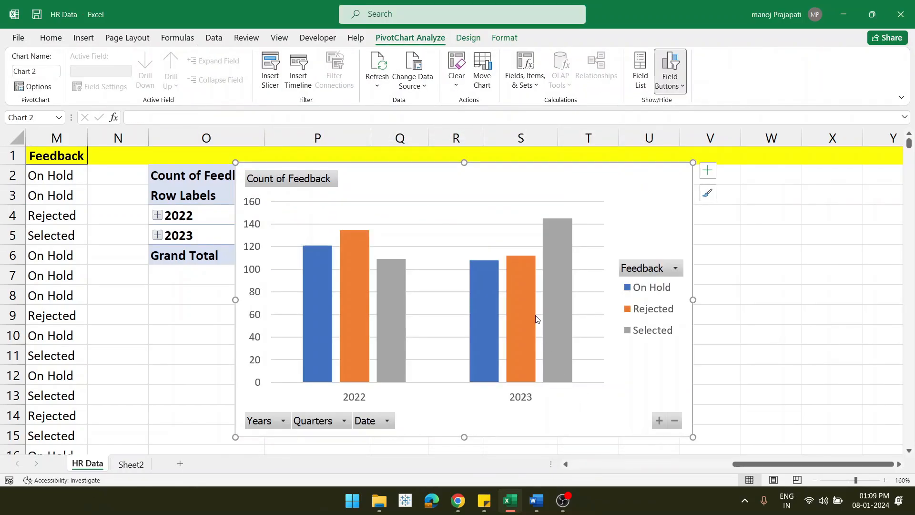
Step: Hide all field buttons on the feedback column chart and switch off its legend
mouse_move(536, 318)
right_click(314, 179)
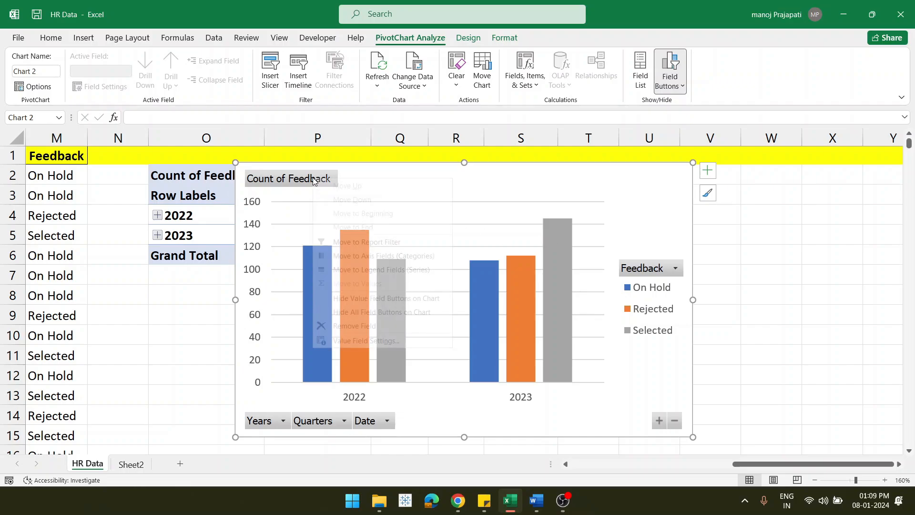
left_click(404, 315)
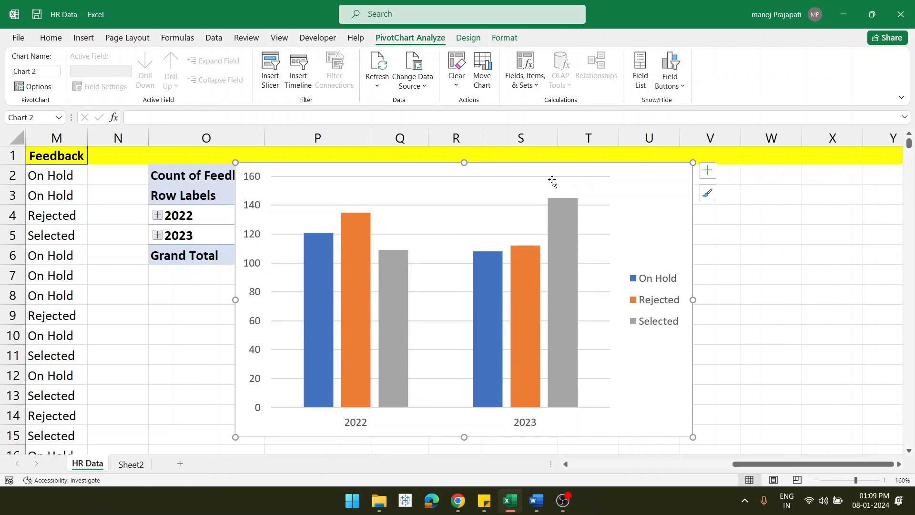
left_click(708, 176)
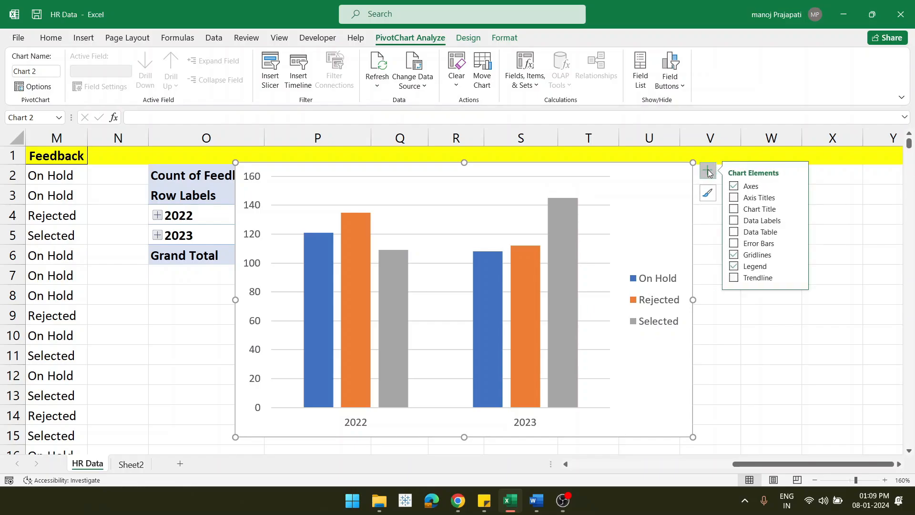
left_click(734, 266)
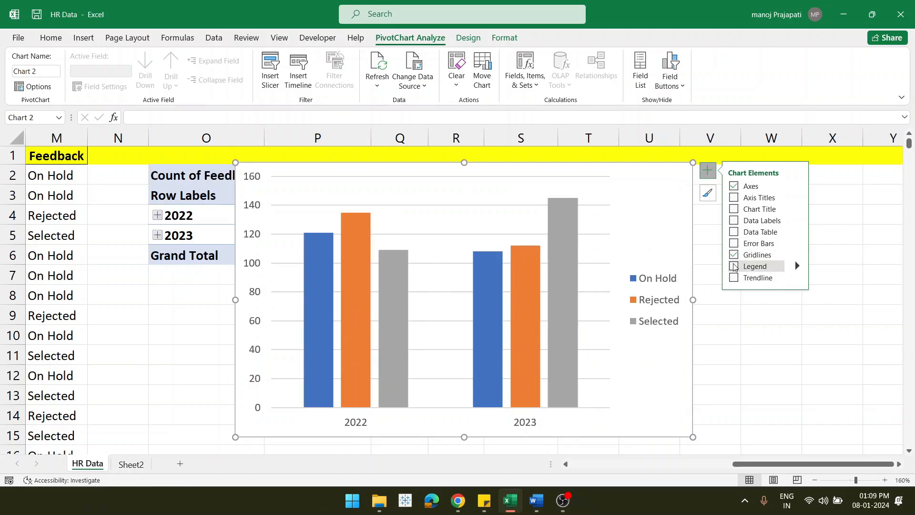
Step: Switch off the feedback chart's gridlines and bring back its legend, leaving axis titles off
left_click(733, 255)
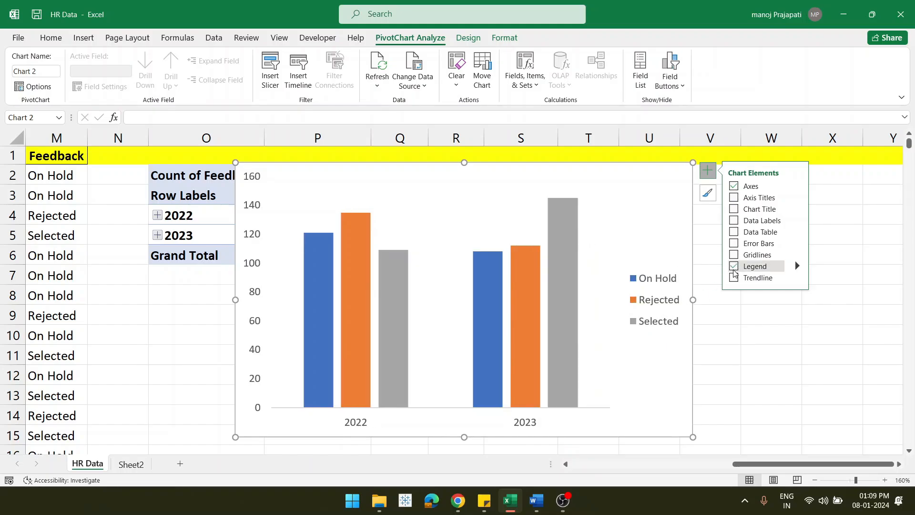
left_click(734, 266)
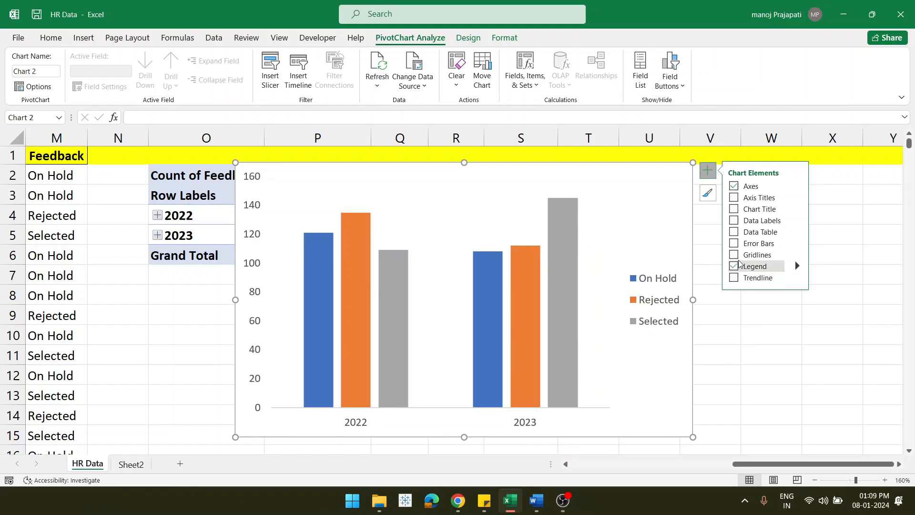
left_click(734, 198)
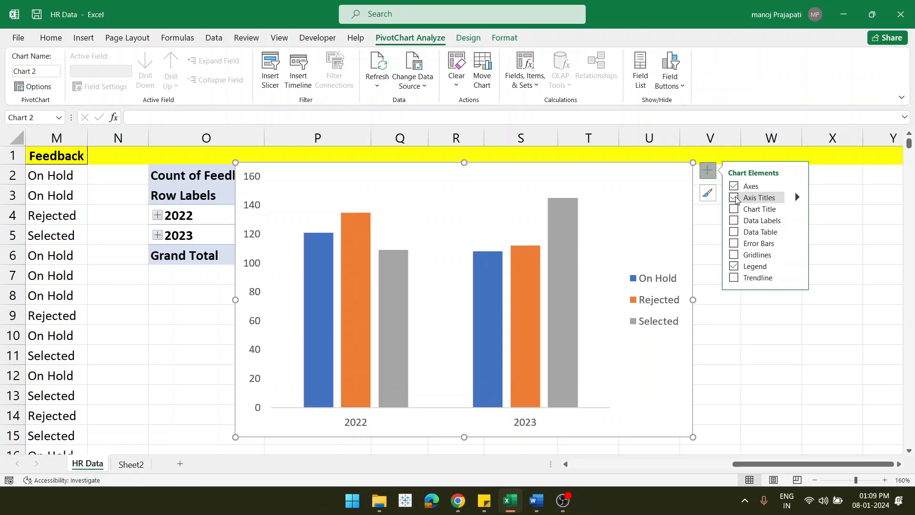
left_click(734, 199)
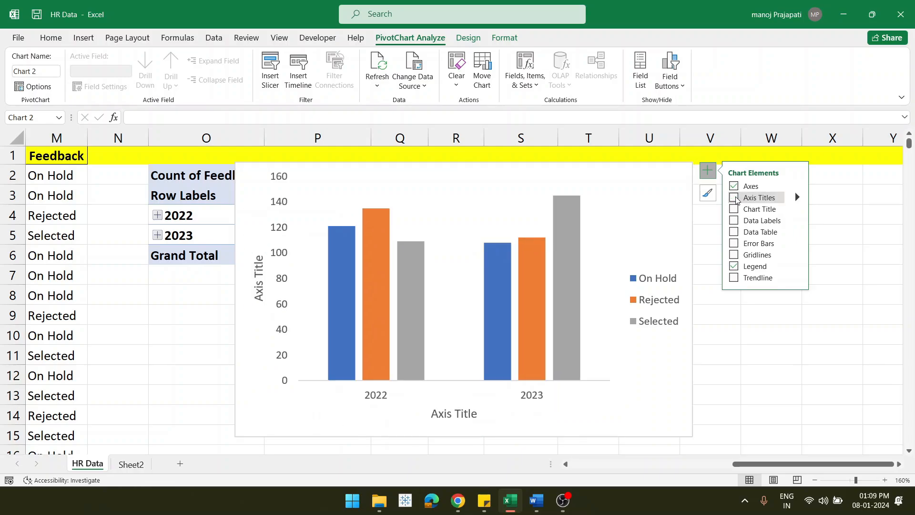
Step: Add a chart title to the feedback chart reading "YOY Feedback"
left_click(734, 209)
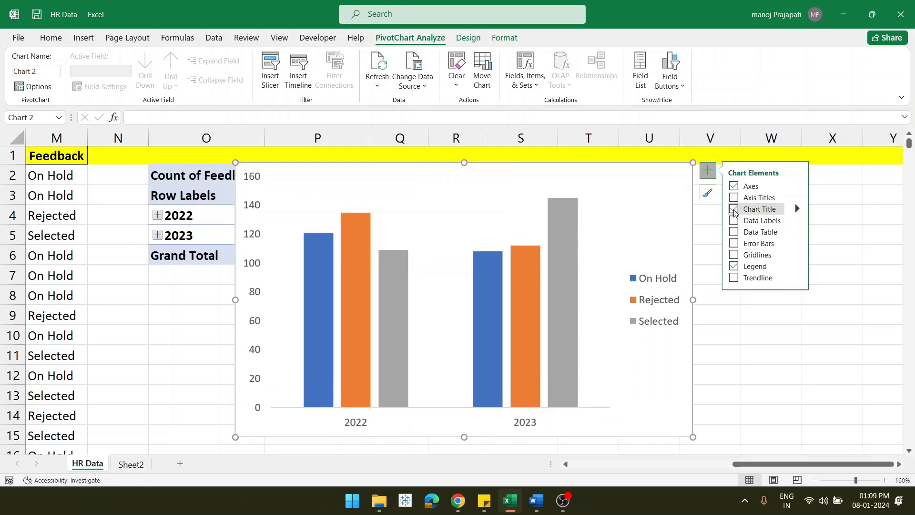
triple_click(476, 184)
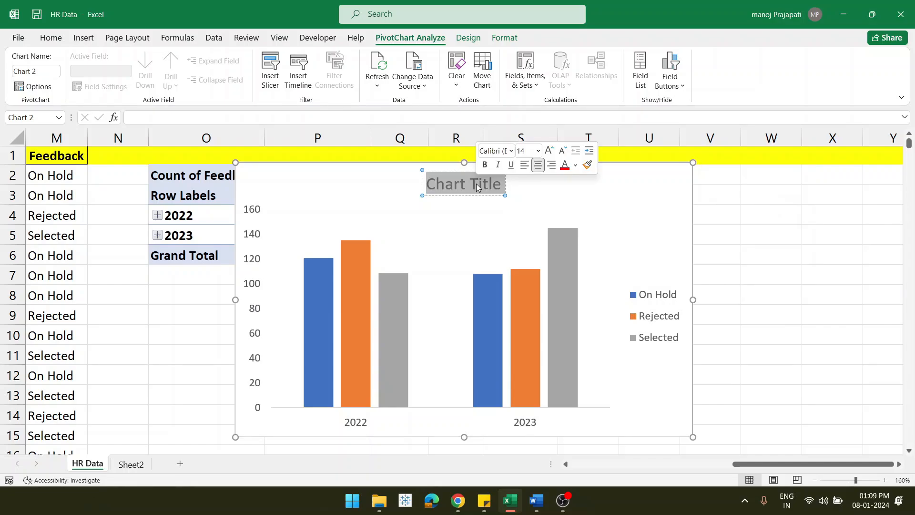
type("YOY")
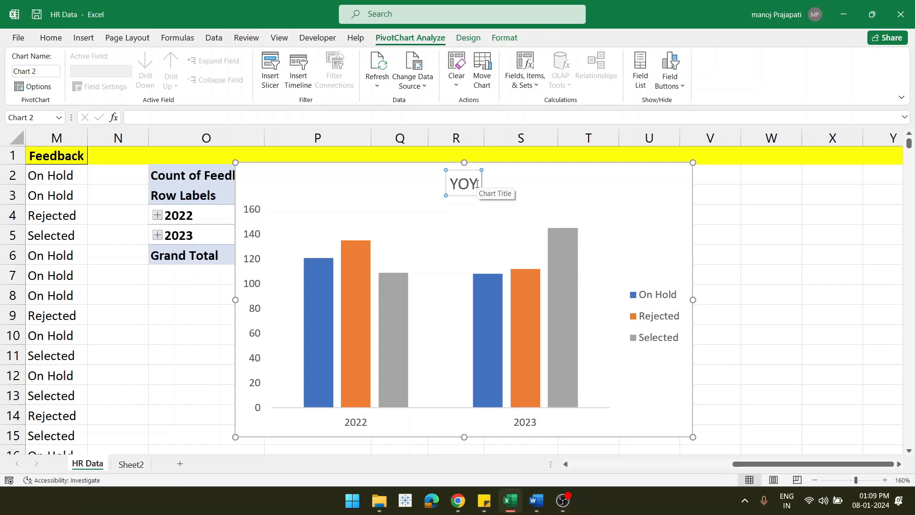
type(" Feed")
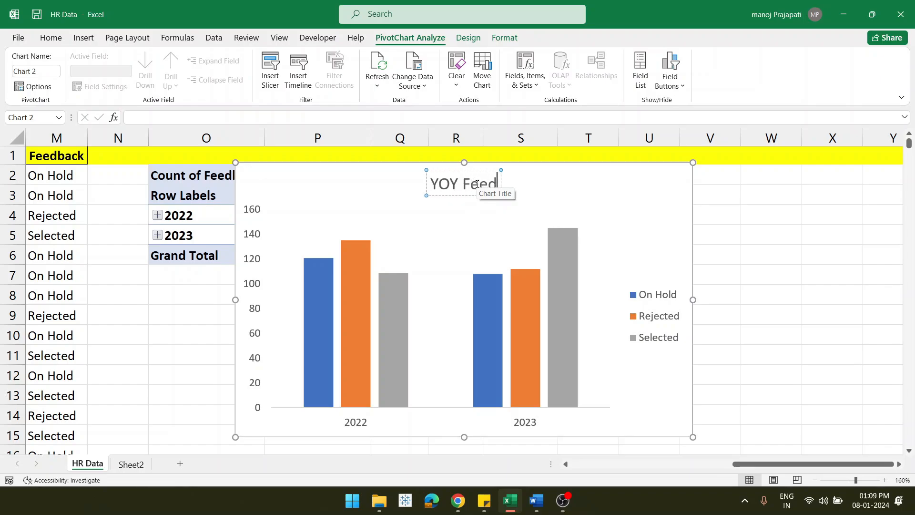
type("back")
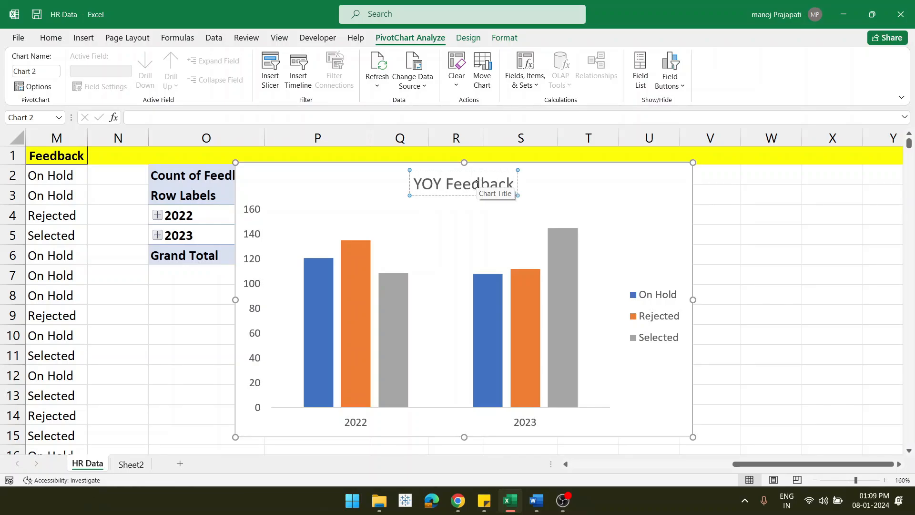
left_click(566, 186)
left_click(455, 185)
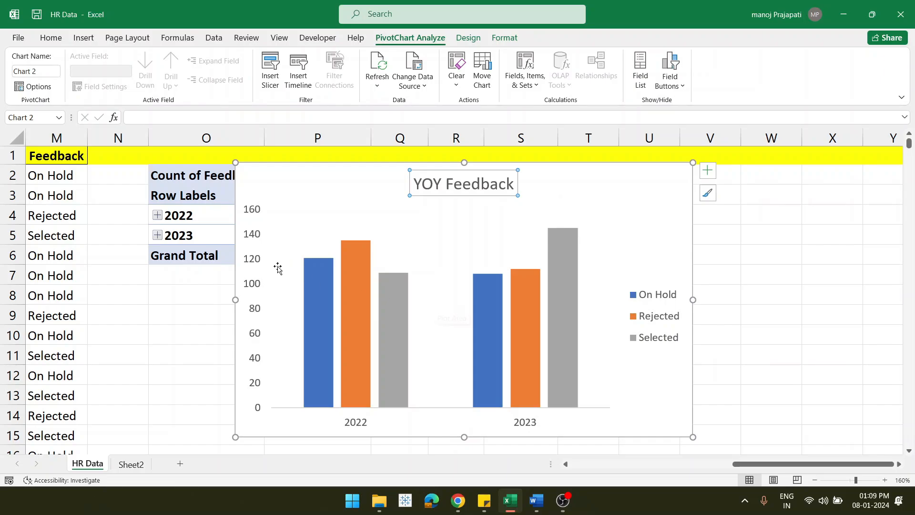
Step: Hide the feedback chart's primary vertical axis and move the chart clear of the pivot table's row labels
left_click(248, 238)
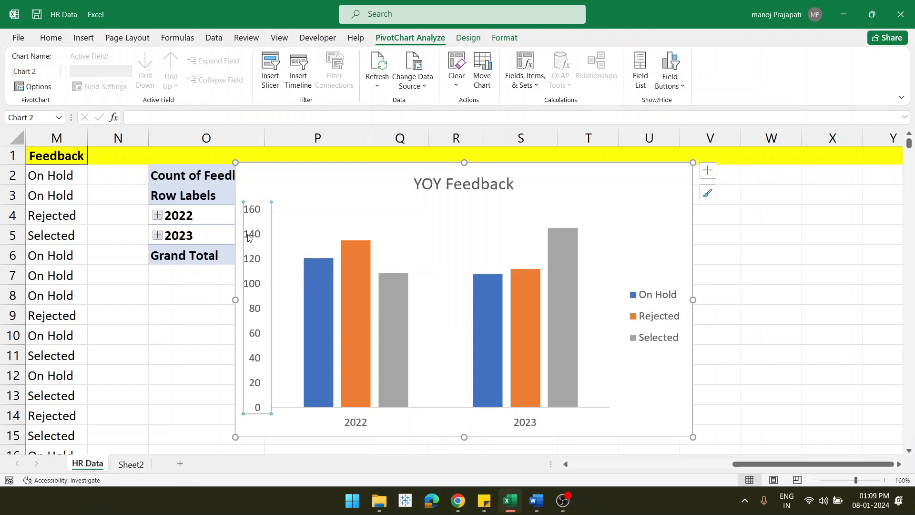
right_click(248, 237)
key("Escape")
left_click(708, 174)
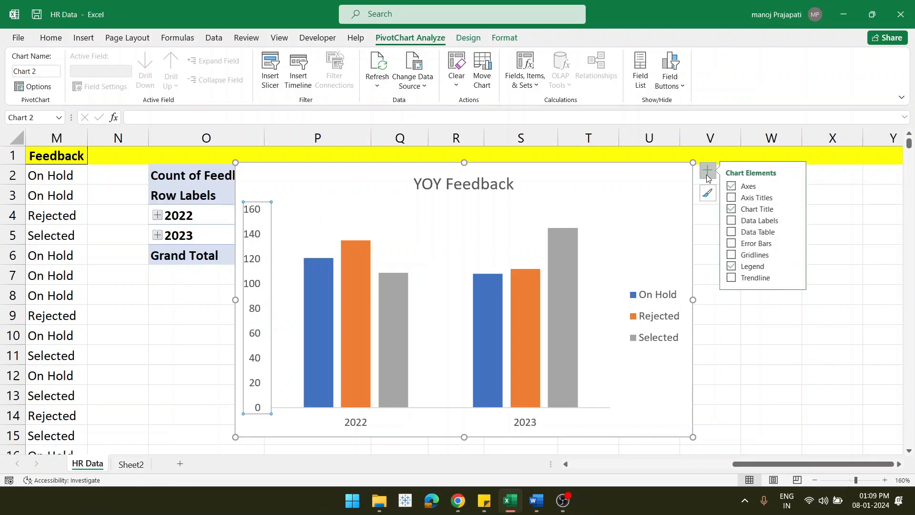
left_click(798, 187)
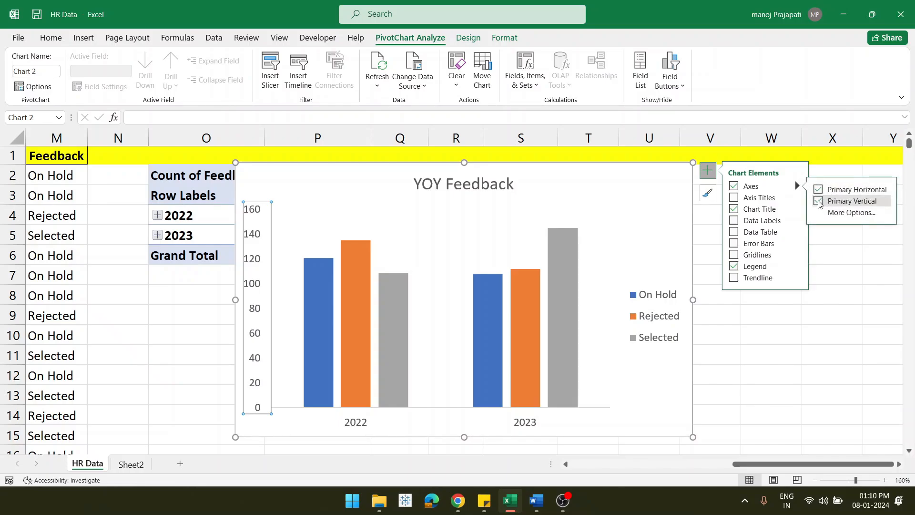
left_click(818, 201)
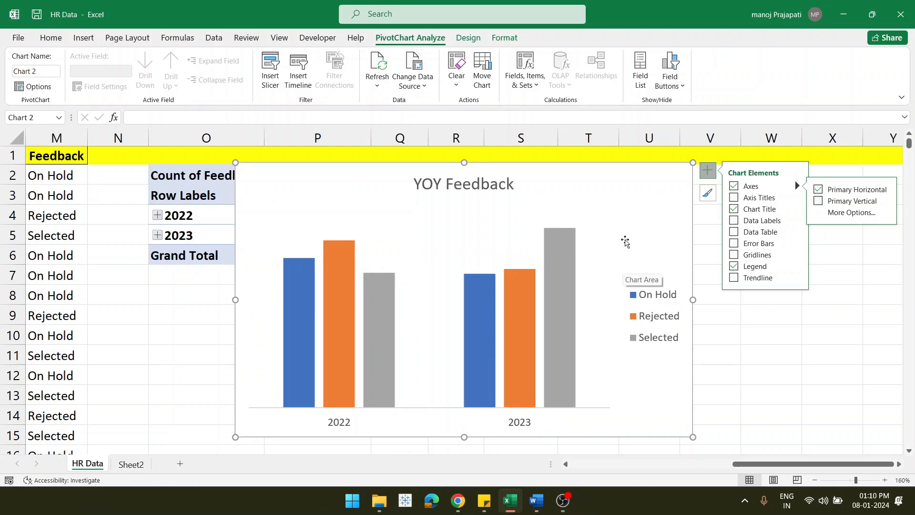
left_click_drag(717, 339, 456, 162)
left_click(382, 177)
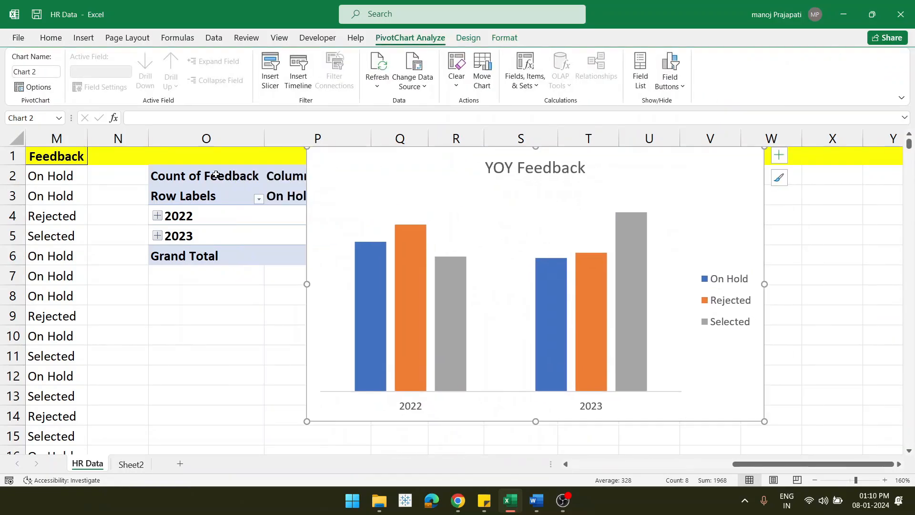
Step: Examine the feedback chart with 2022 and 2023 broken down by quarter, and collapse both years again
left_click(158, 215)
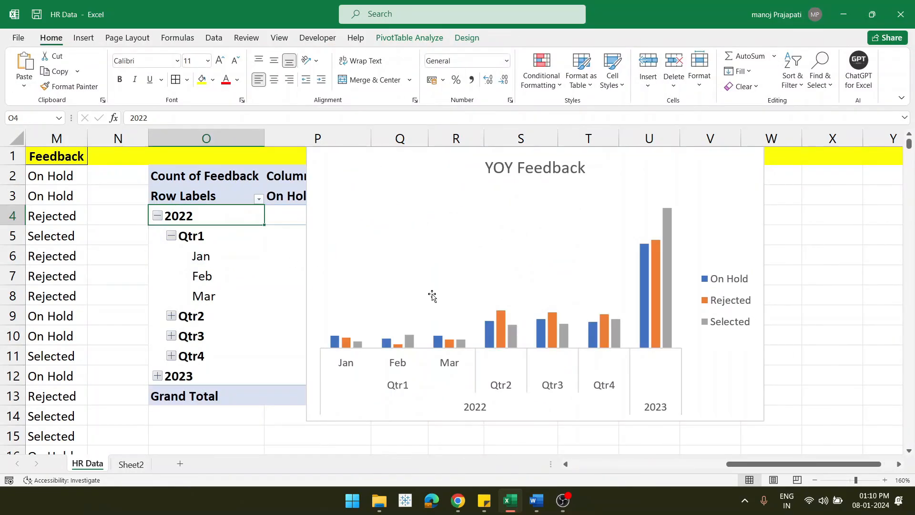
scroll(435, 289, "down", 1)
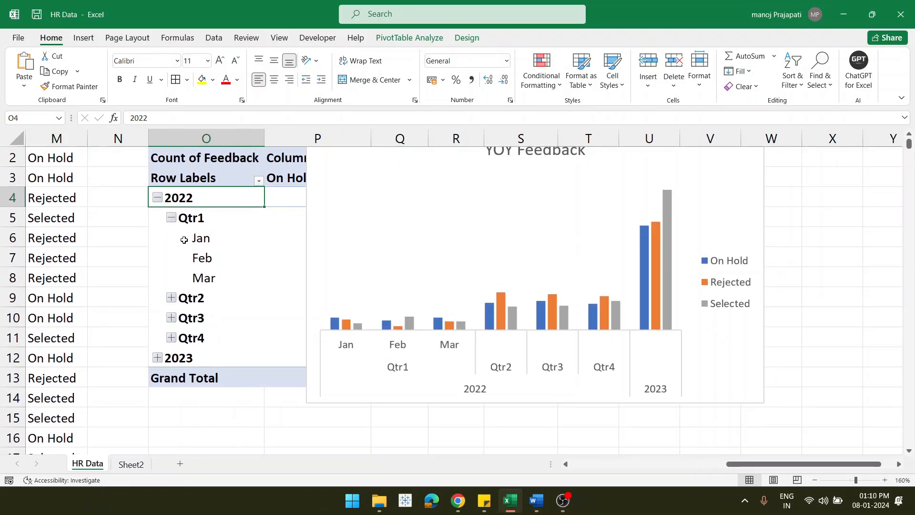
left_click(171, 218)
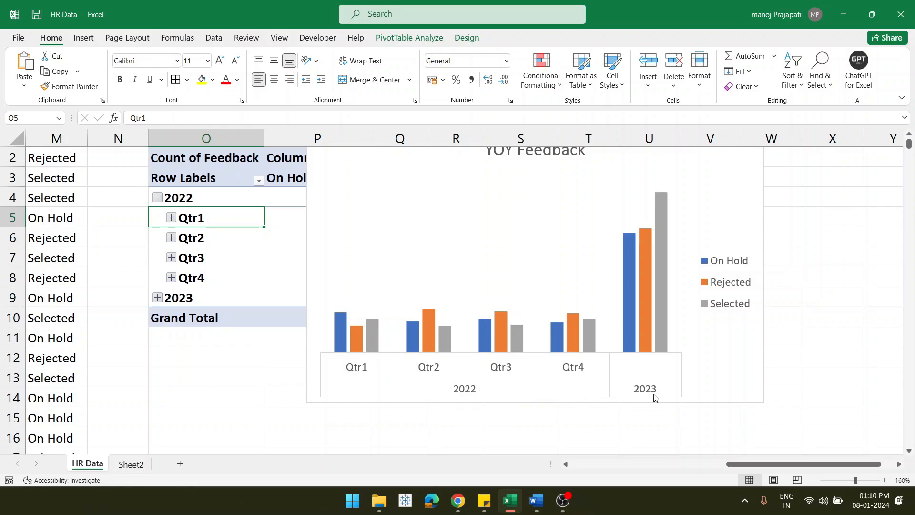
left_click(158, 298)
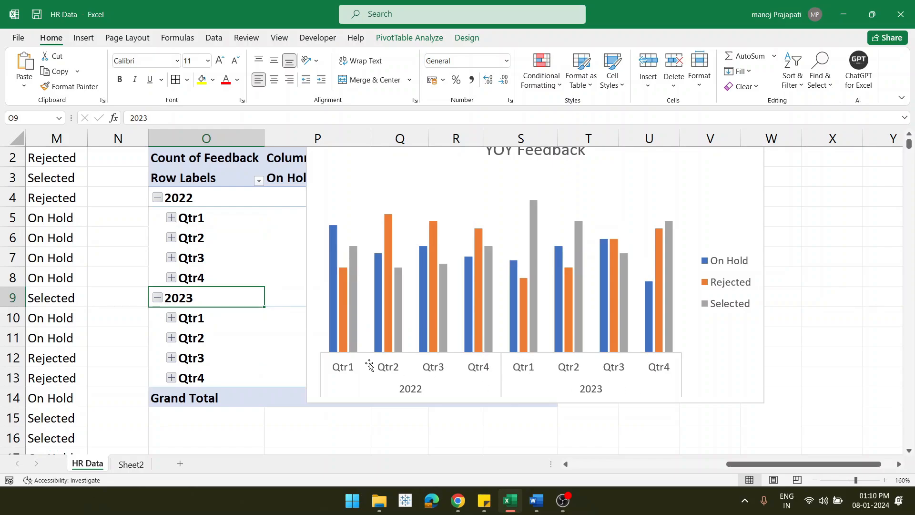
left_click(158, 198)
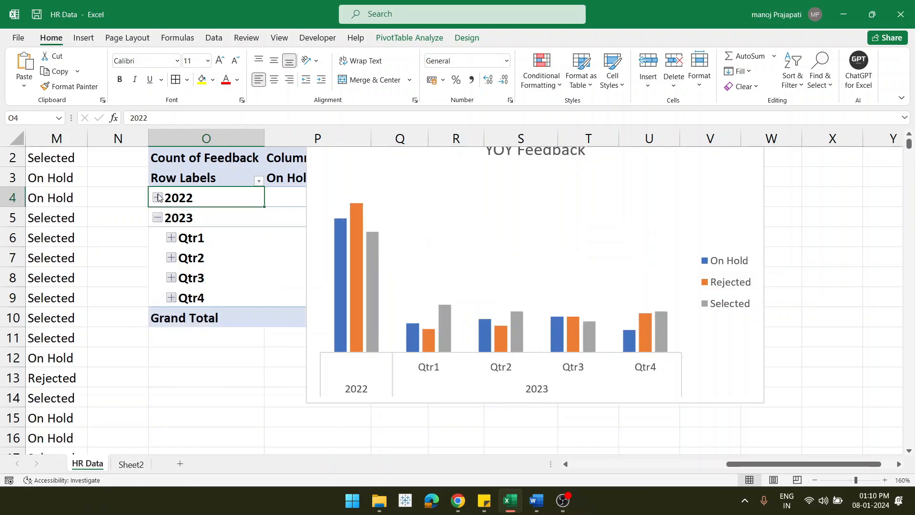
left_click(157, 219)
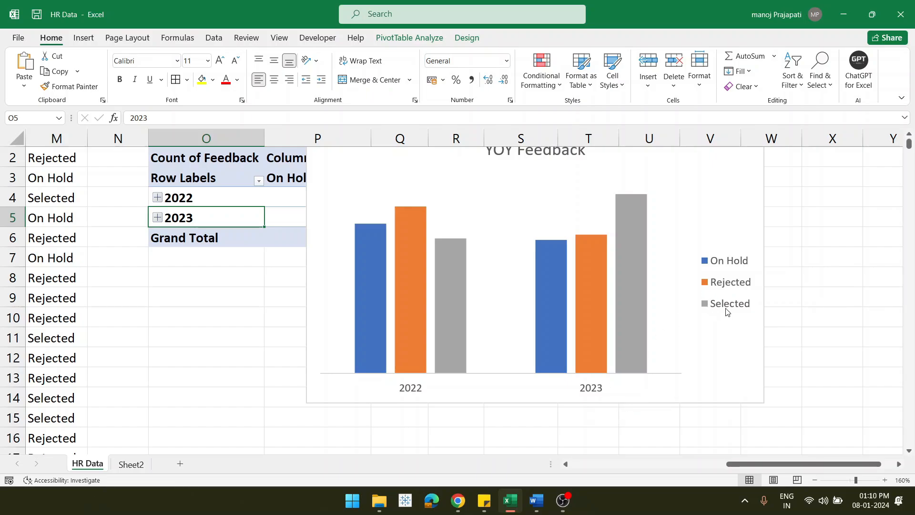
mouse_move(627, 199)
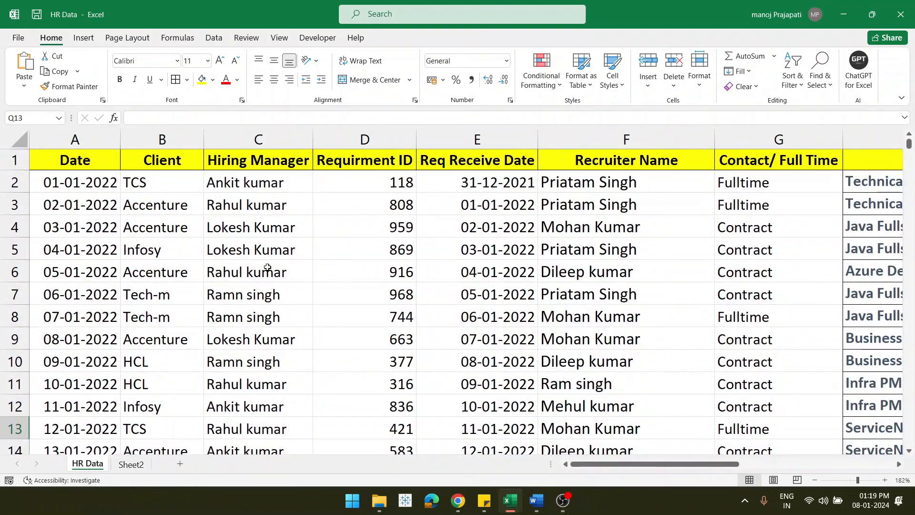
Step: Examine the Date and Client columns of the HR Data sheet
scroll(268, 267, "down", 1)
scroll(267, 267, "up", 1)
scroll(267, 267, "down", 1)
scroll(267, 267, "up", 1)
left_click(157, 185)
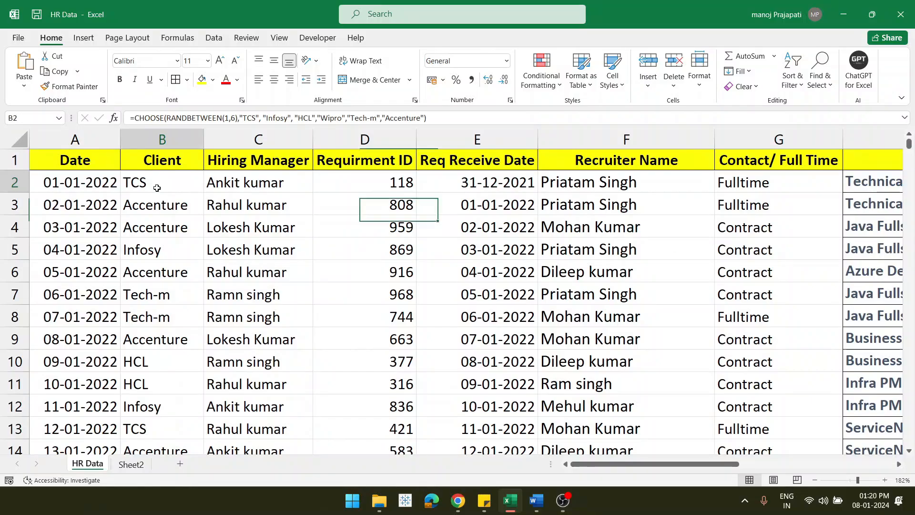
left_click(148, 230)
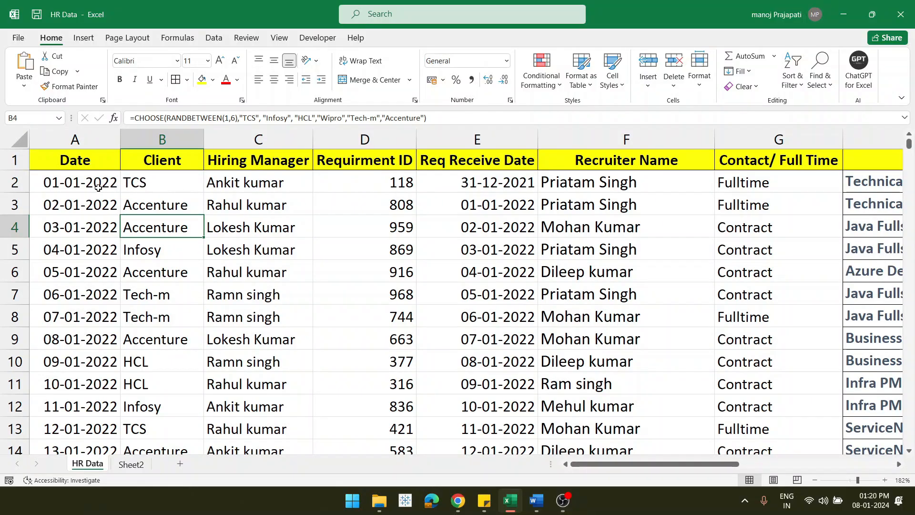
left_click(98, 188)
Step: Create a pivot table from HR Data range A1:M731, placed on the existing sheet at cell O9 below the first one
left_click(157, 205)
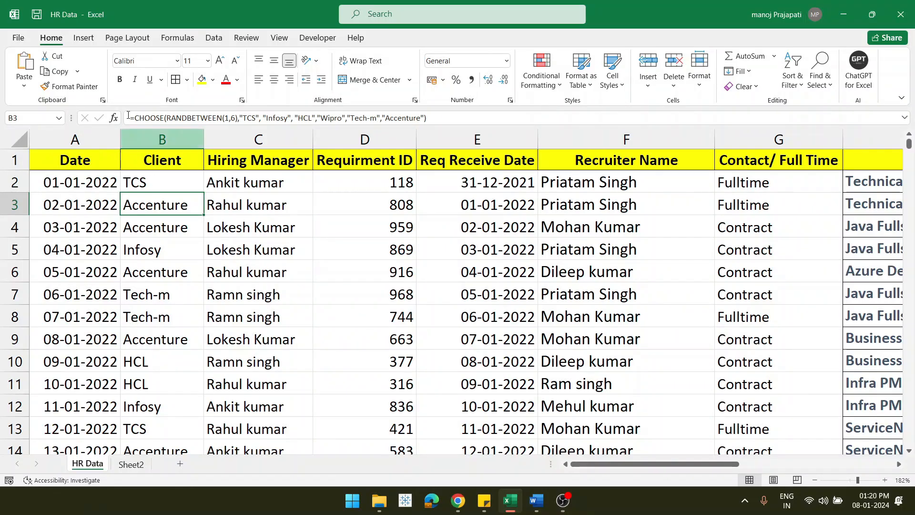
left_click(85, 38)
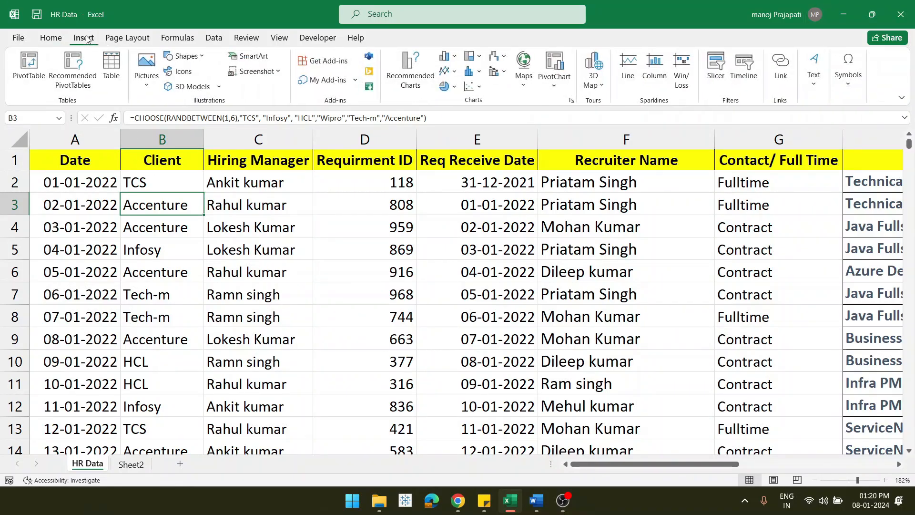
left_click(28, 66)
left_click(640, 302)
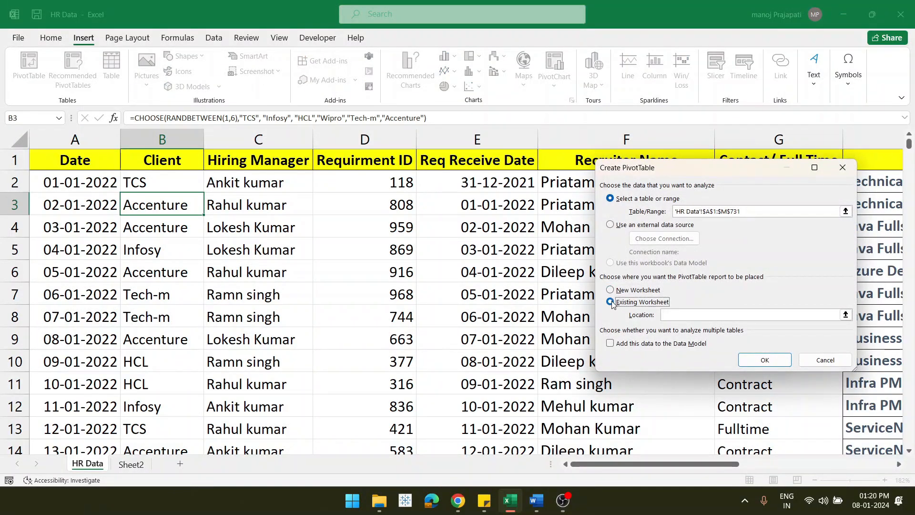
scroll(524, 303, "right", 3)
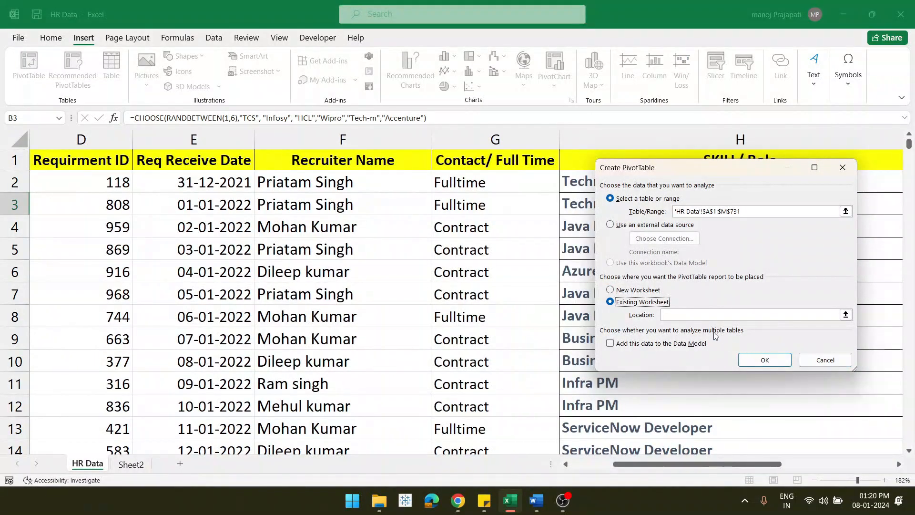
left_click(688, 315)
scroll(579, 315, "right", 8)
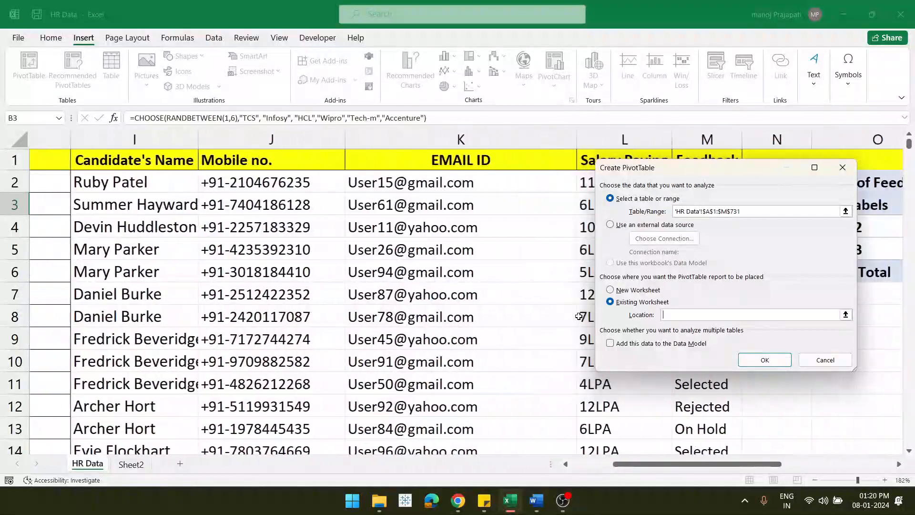
scroll(579, 316, "down", 2)
scroll(578, 316, "up", 1)
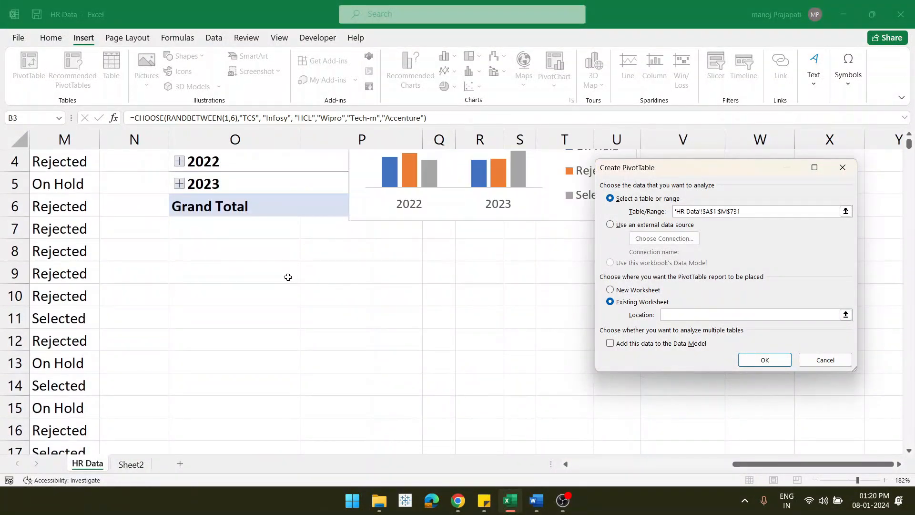
left_click(210, 269)
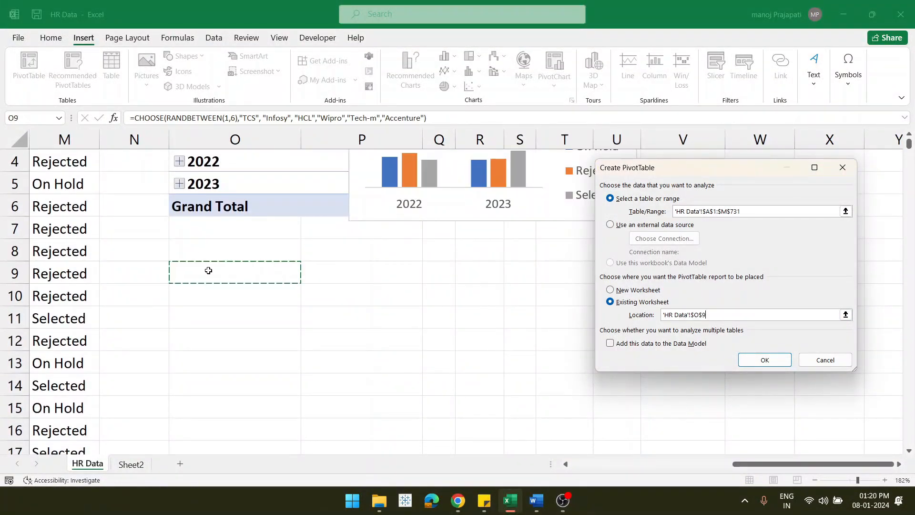
left_click(765, 360)
Step: Place the Years field in the rows of the new pivot table
scroll(514, 348, "down", 2)
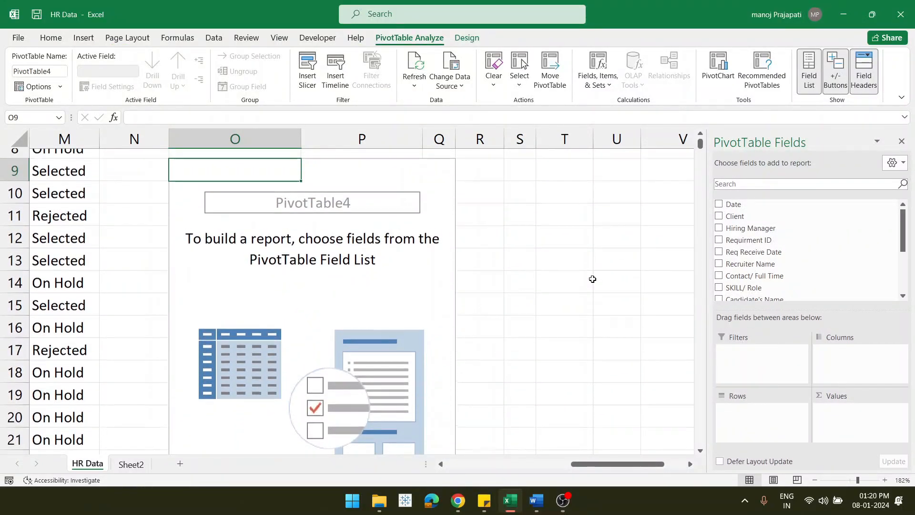
scroll(771, 264, "down", 3)
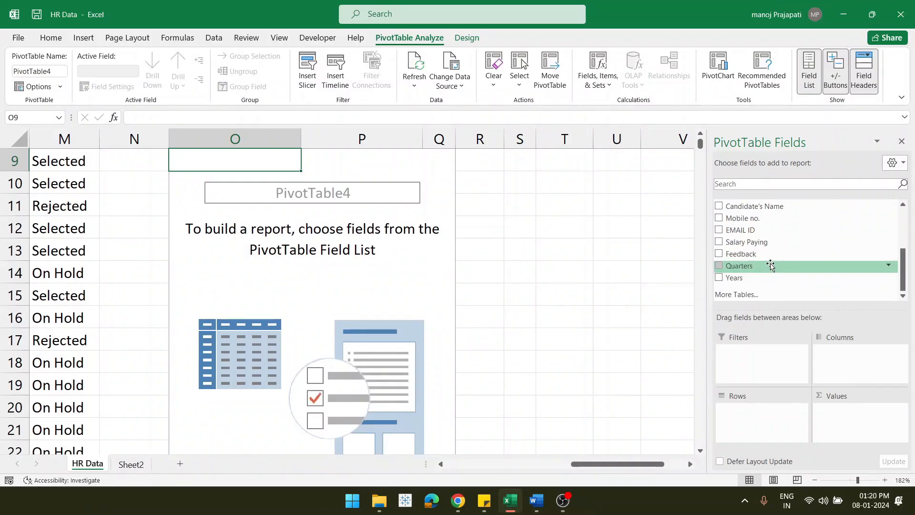
scroll(771, 265, "up", 3)
scroll(770, 266, "down", 3)
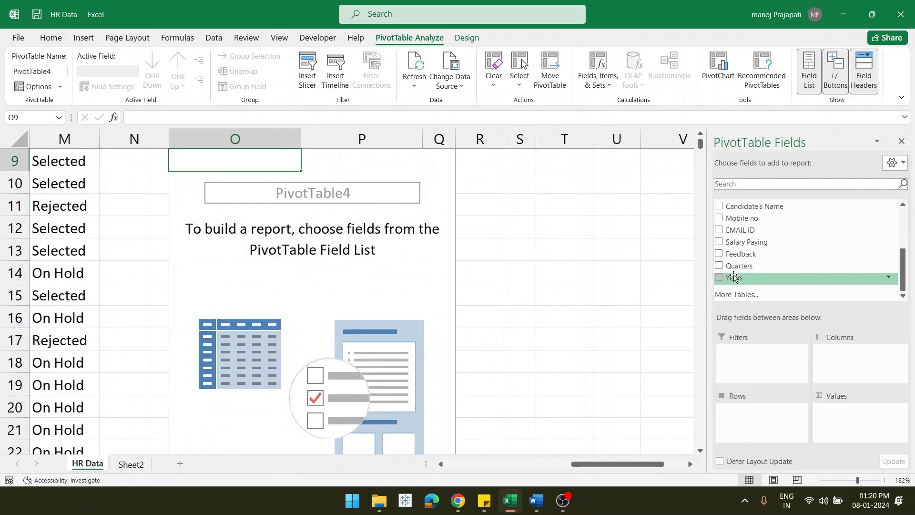
left_click_drag(734, 279, 746, 421)
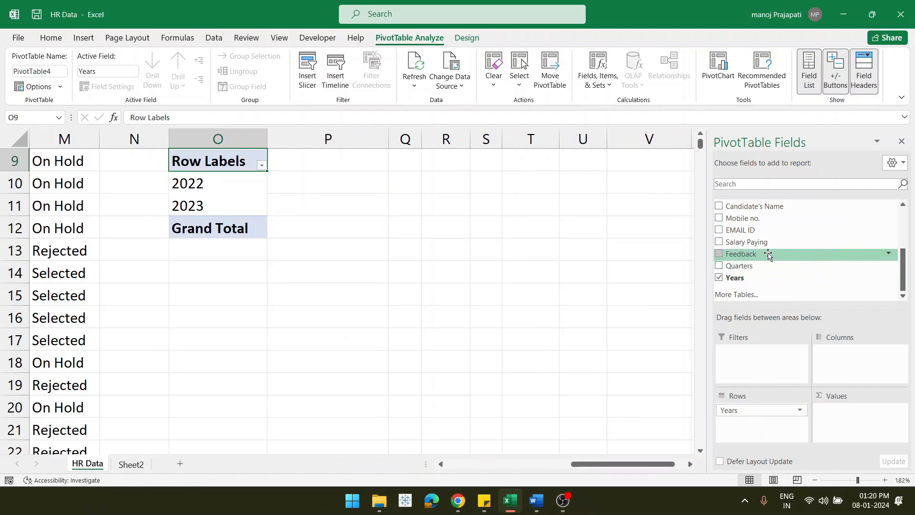
Step: Count Feedback in the new pivot table's values and add Quarters below Years in the rows
left_click_drag(768, 256, 863, 422)
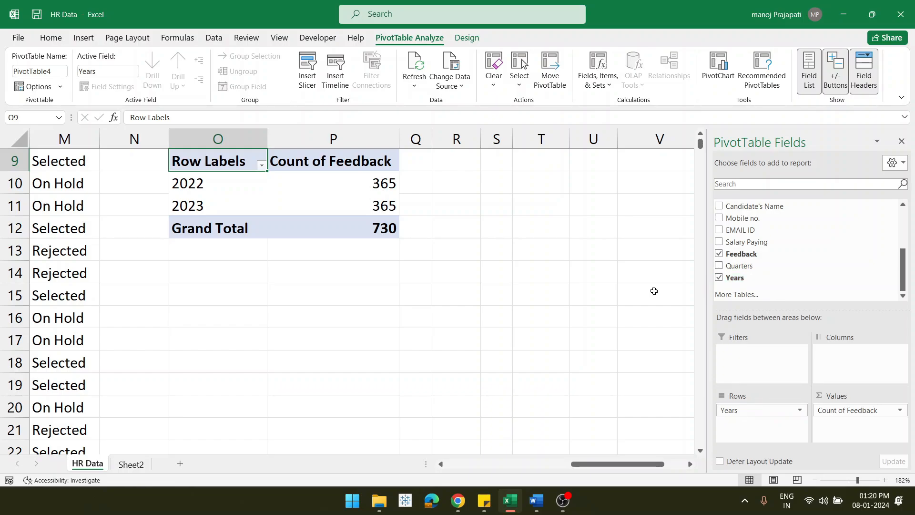
left_click_drag(744, 269, 760, 426)
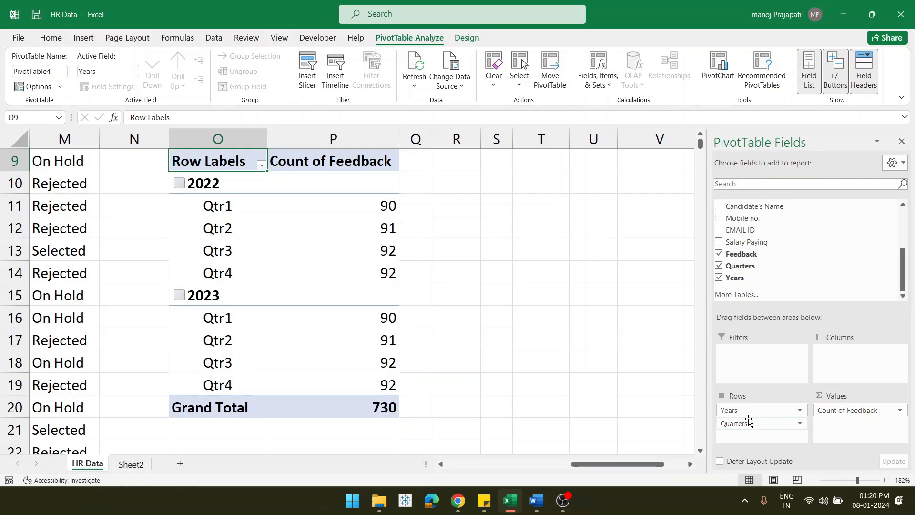
Step: Collapse the 2022 and 2023 groups in the new pivot table
left_click(179, 185)
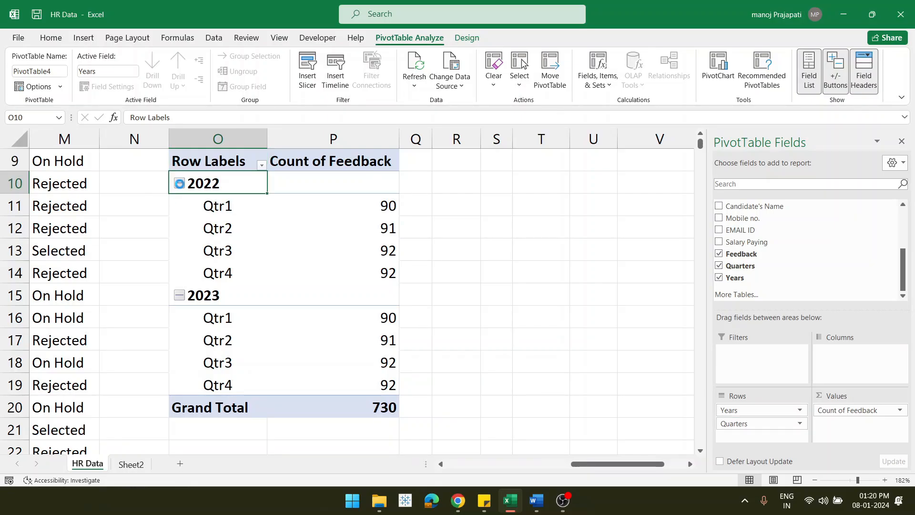
left_click(180, 184)
left_click(179, 184)
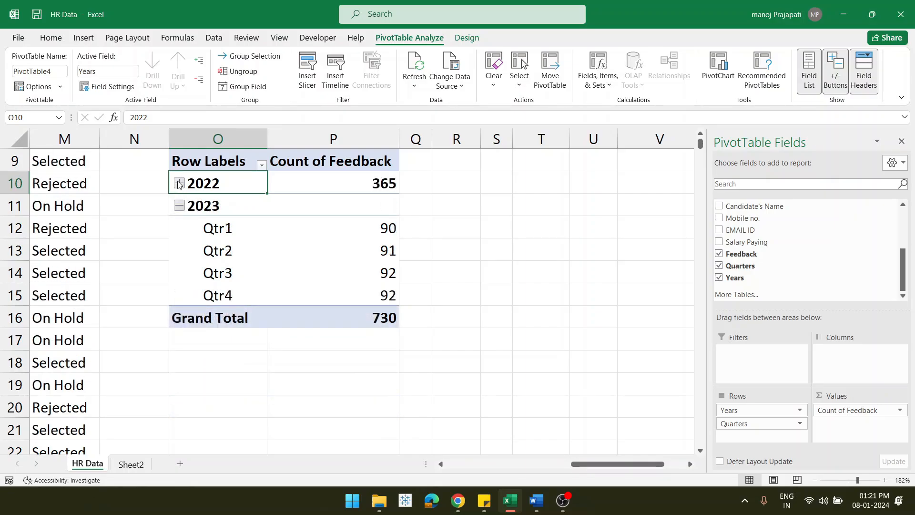
left_click(179, 207)
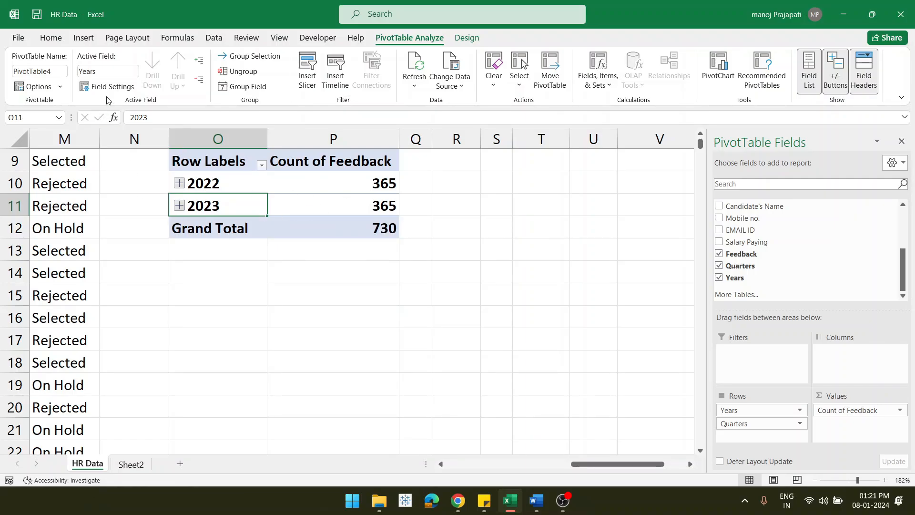
Step: Insert a clustered bar chart based on the new pivot table
left_click(86, 44)
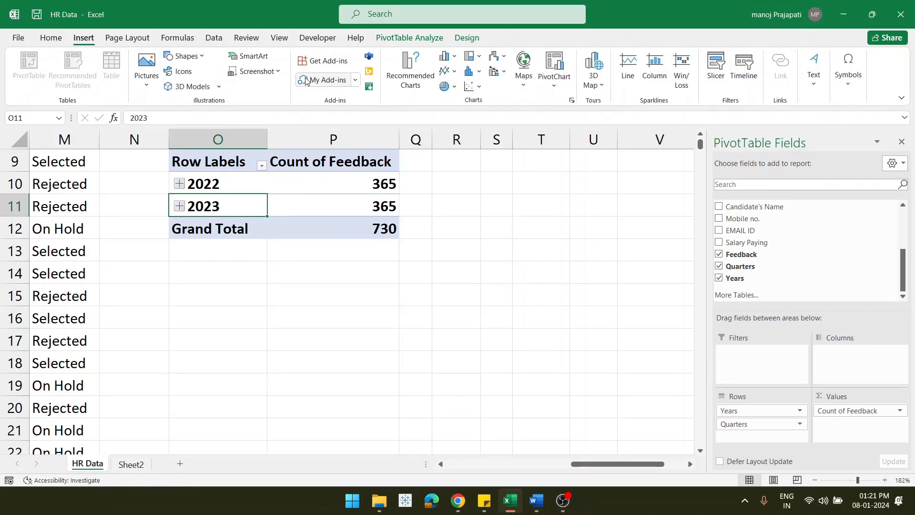
left_click(419, 77)
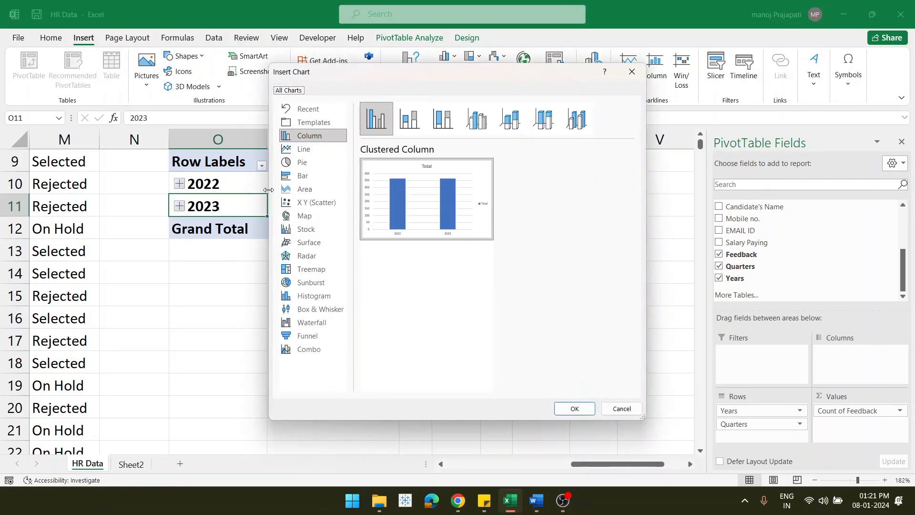
left_click(305, 154)
left_click(305, 163)
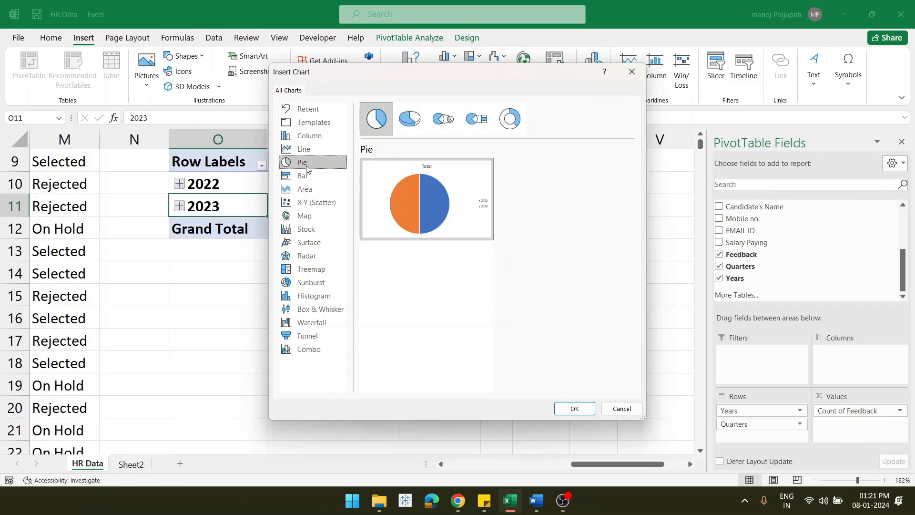
left_click(305, 176)
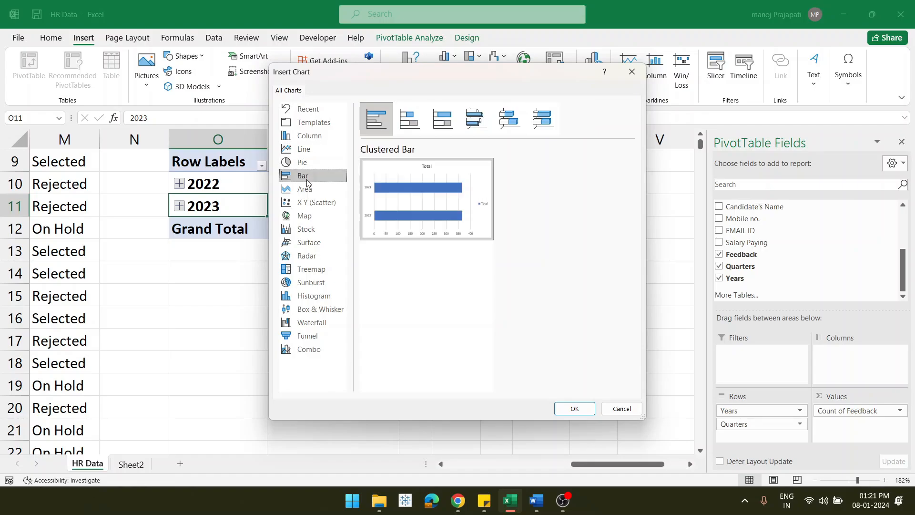
left_click(575, 410)
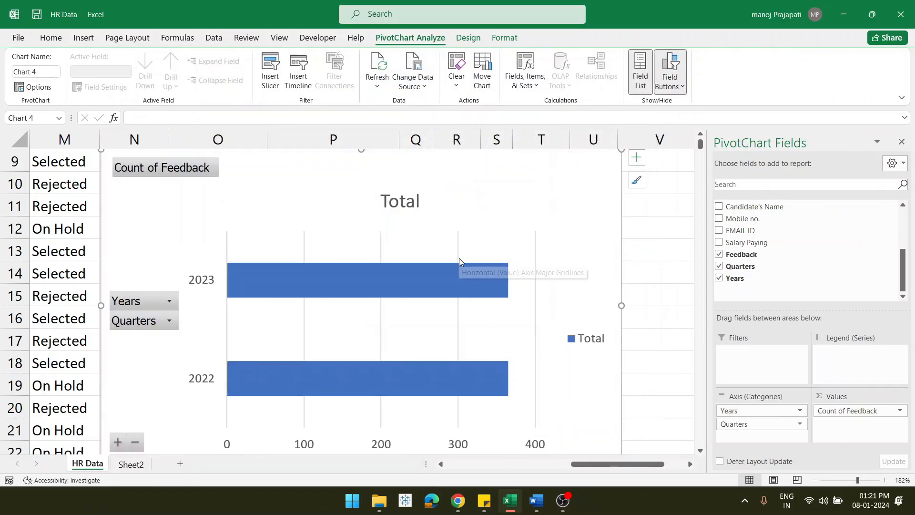
Step: Add the Client field to the bar chart's legend series
scroll(459, 258, "down", 1)
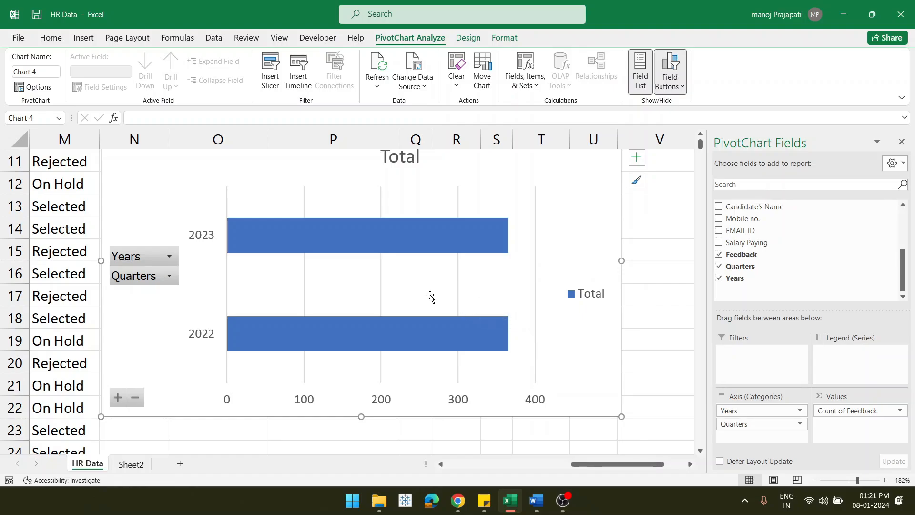
scroll(430, 296, "up", 1)
scroll(430, 296, "left", 1)
scroll(431, 296, "left", 1)
scroll(430, 296, "up", 4)
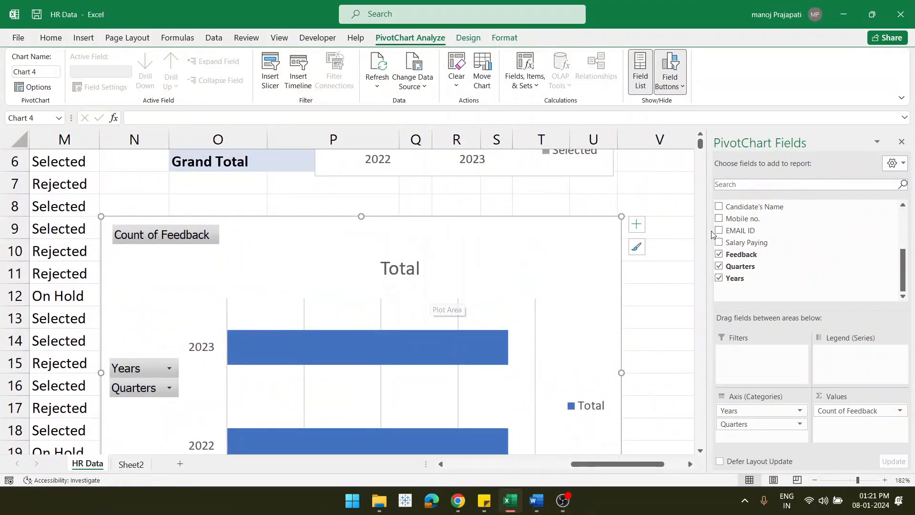
scroll(772, 233, "up", 3)
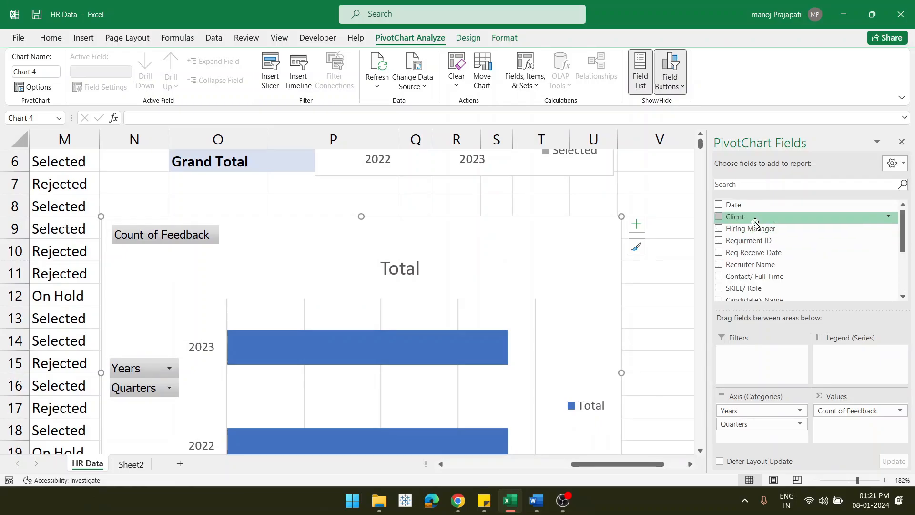
left_click_drag(761, 221, 856, 355)
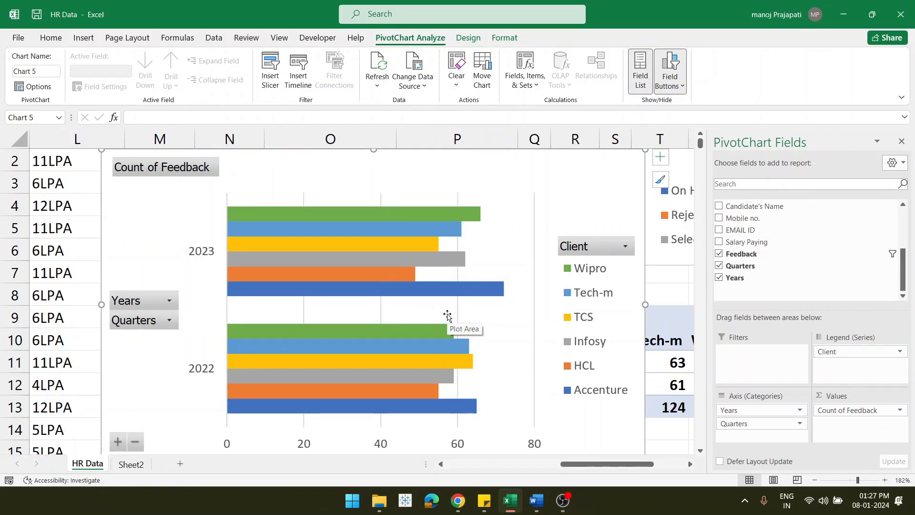
Step: Add the Feedback field as a filter on the client bar chart
scroll(447, 315, "down", 1)
scroll(447, 315, "up", 1)
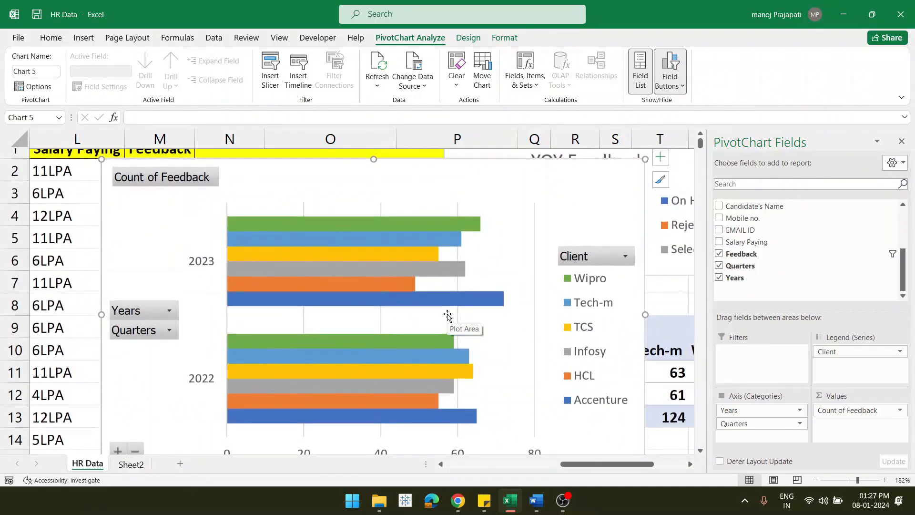
scroll(447, 315, "down", 1)
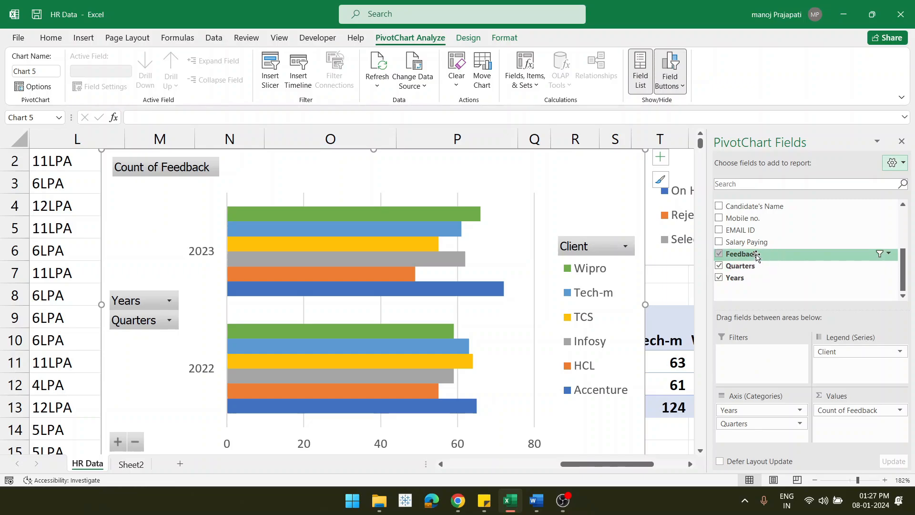
left_click_drag(756, 255, 754, 362)
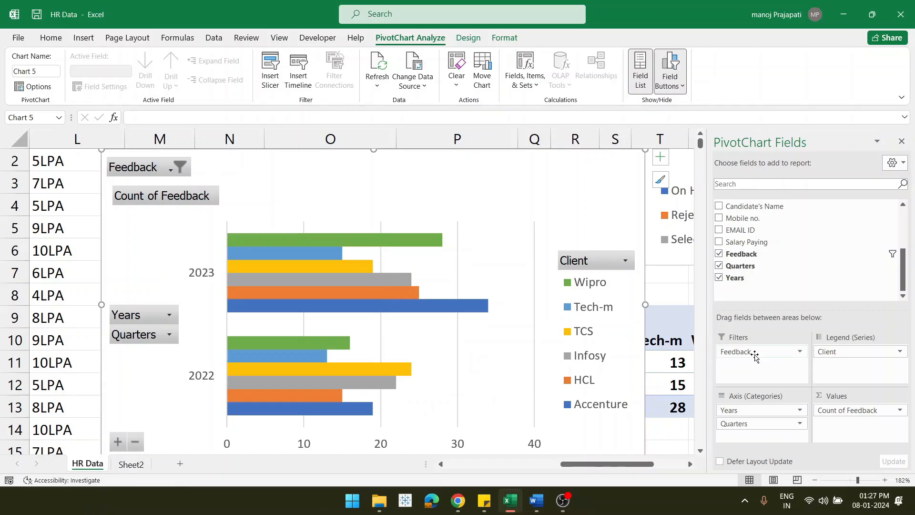
Step: Include On Hold and Rejected alongside Selected in the chart's Feedback filter
left_click(169, 170)
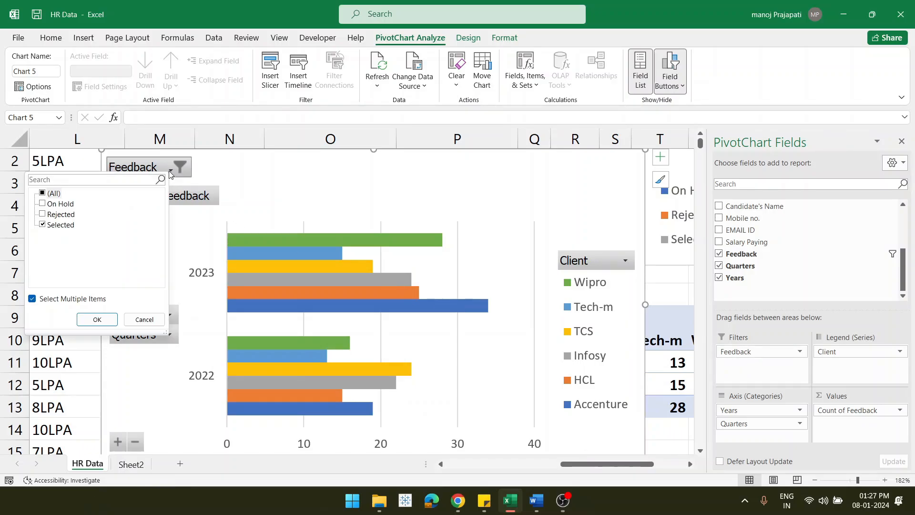
left_click(42, 207)
left_click(42, 214)
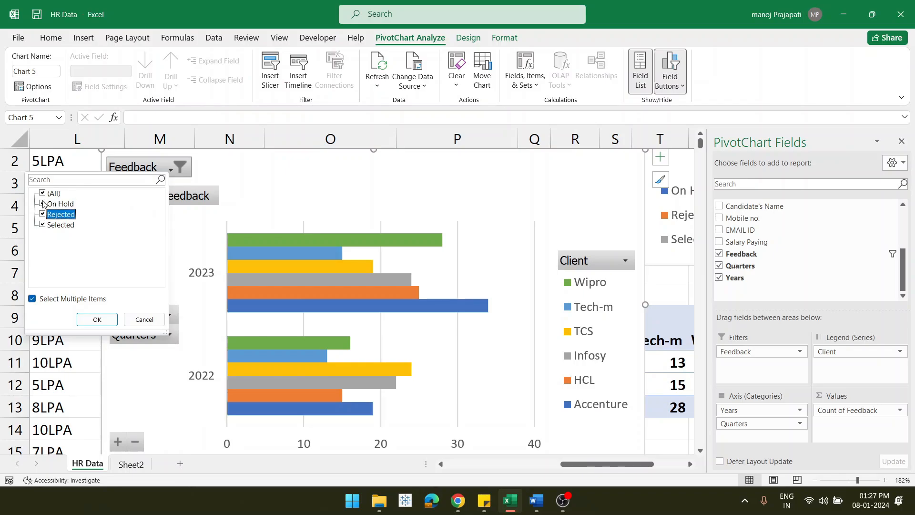
left_click(98, 320)
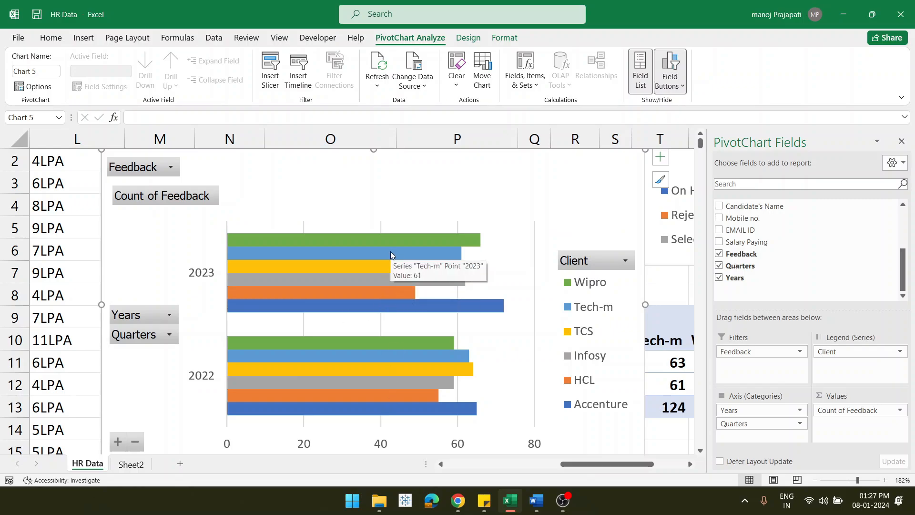
Step: Restrict the client chart's Feedback filter to Selected only
left_click(800, 351)
left_click(168, 165)
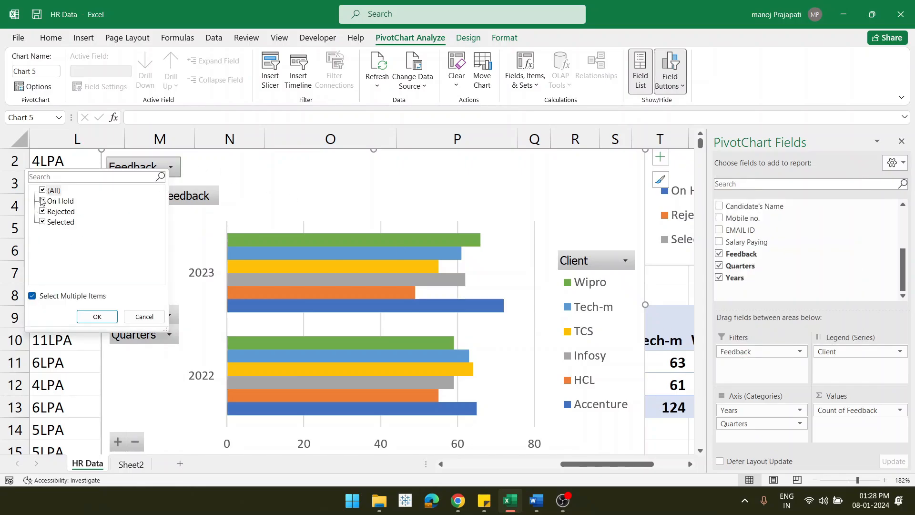
left_click(42, 191)
left_click(46, 223)
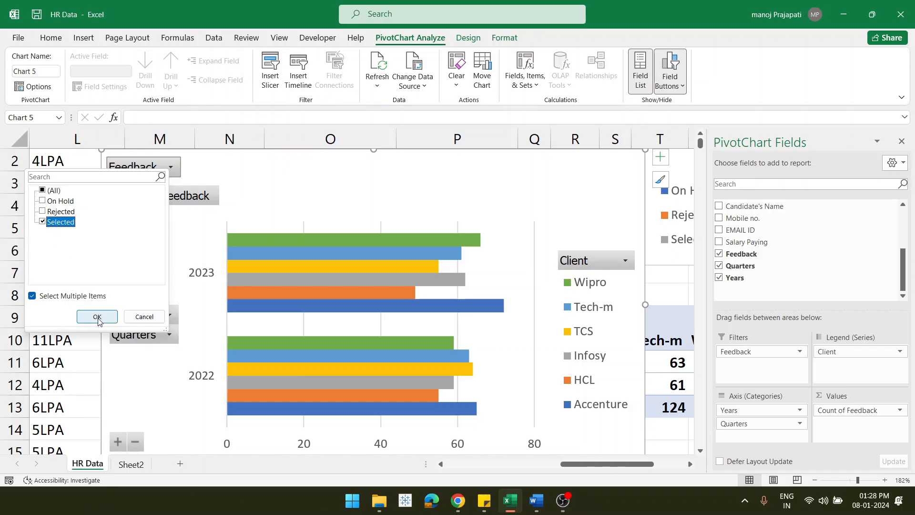
left_click(98, 317)
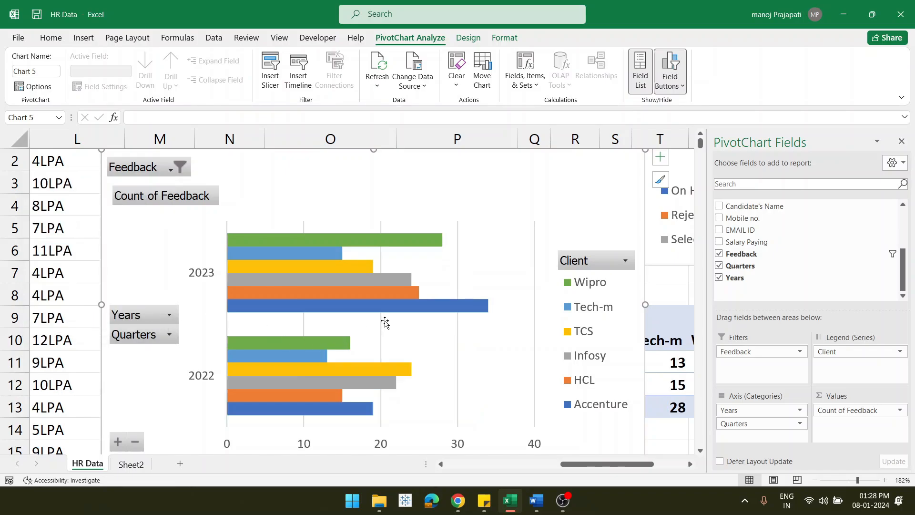
mouse_move(479, 313)
mouse_move(403, 369)
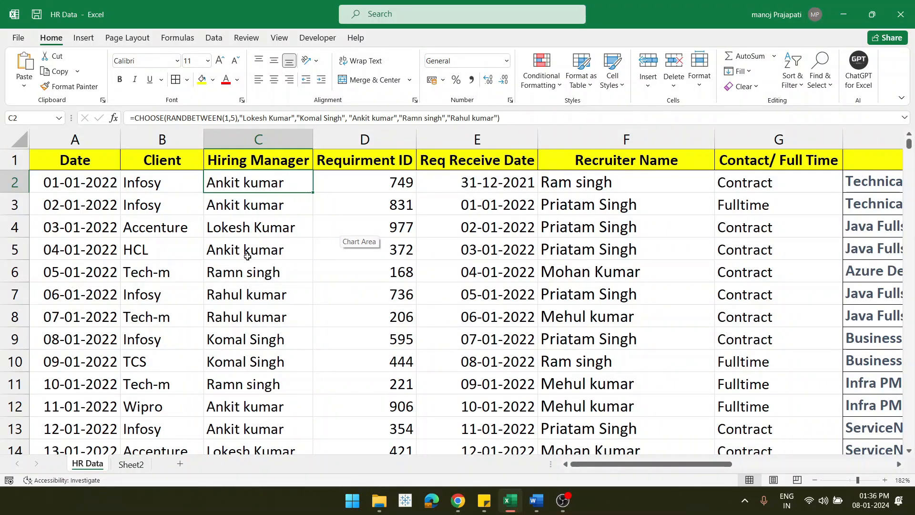
Step: Examine the Date and Hiring Manager columns of the HR Data sheet
scroll(246, 257, "down", 2)
scroll(257, 243, "up", 2)
left_click(242, 205)
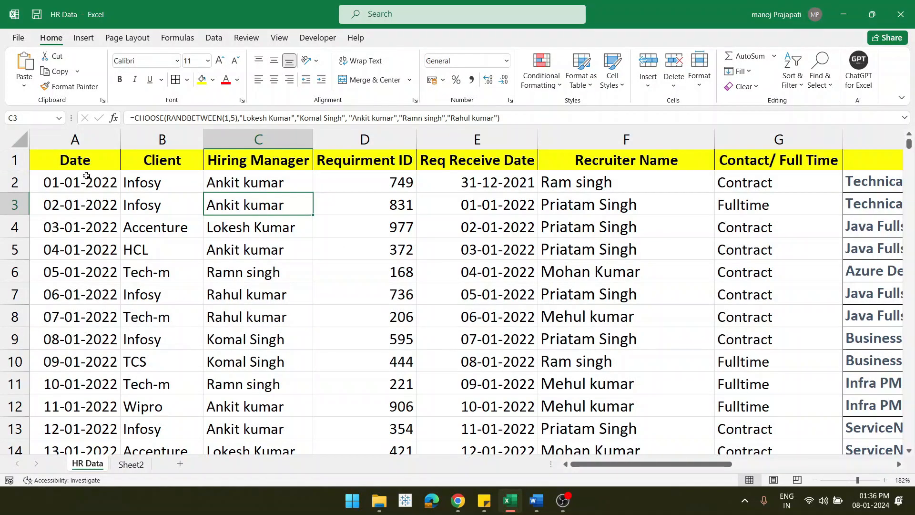
left_click(95, 206)
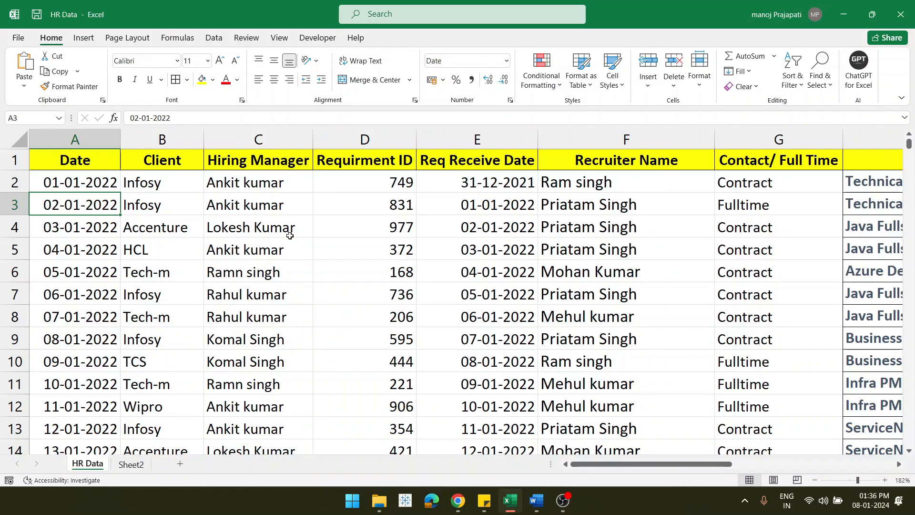
Step: Create a pivot table from HR Data range A1:M731, placed on the existing sheet at cell O17 below the second one
left_click(281, 206)
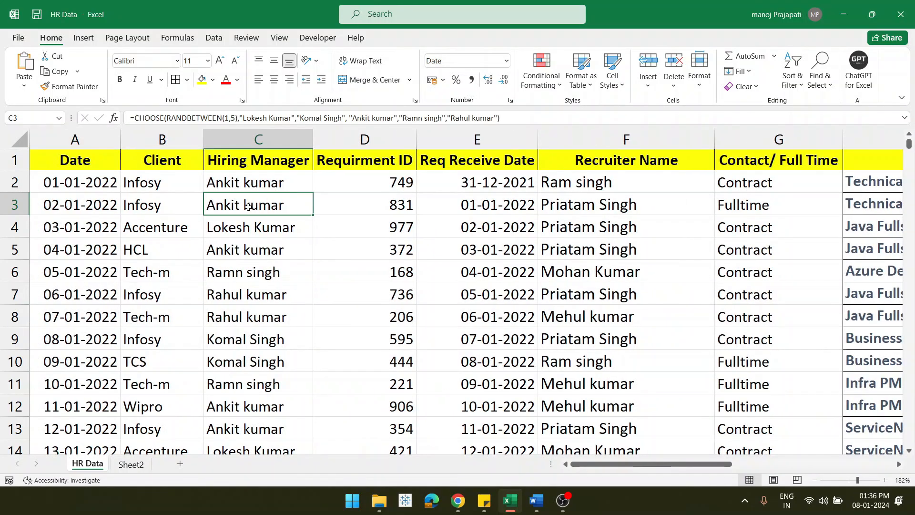
left_click(84, 39)
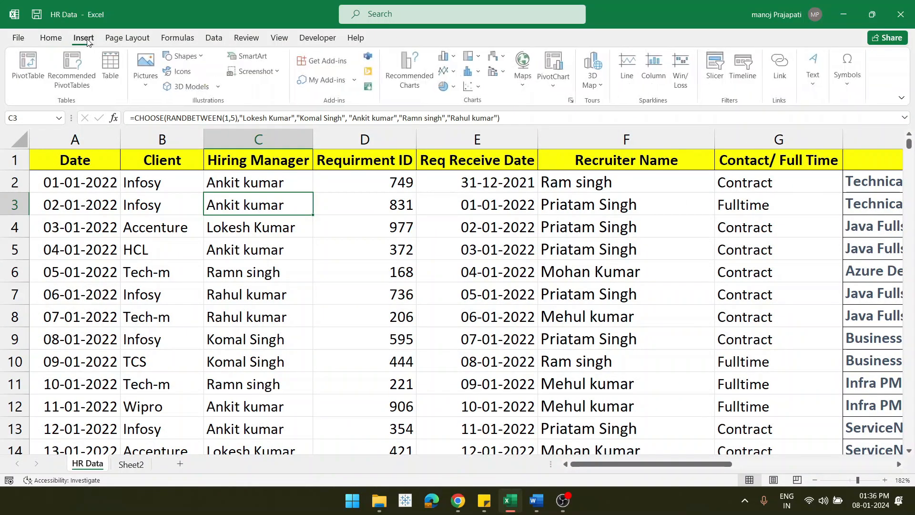
left_click(29, 74)
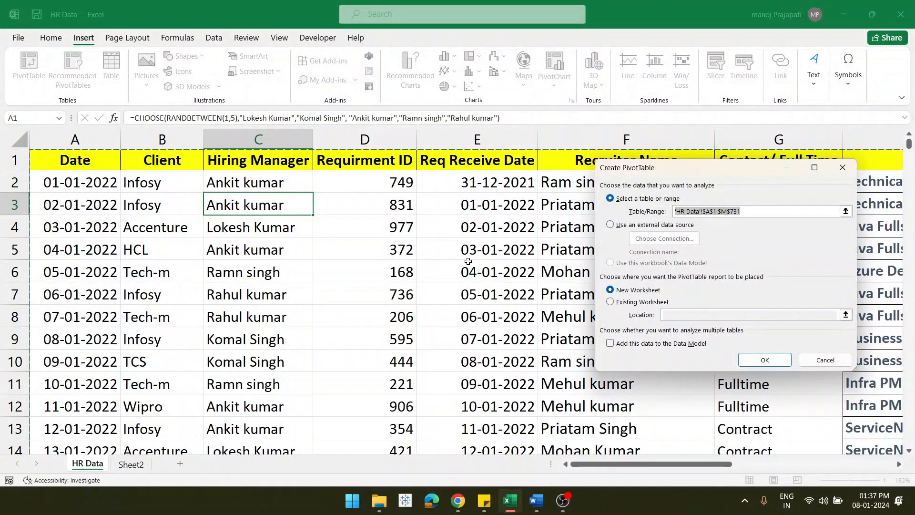
left_click(628, 304)
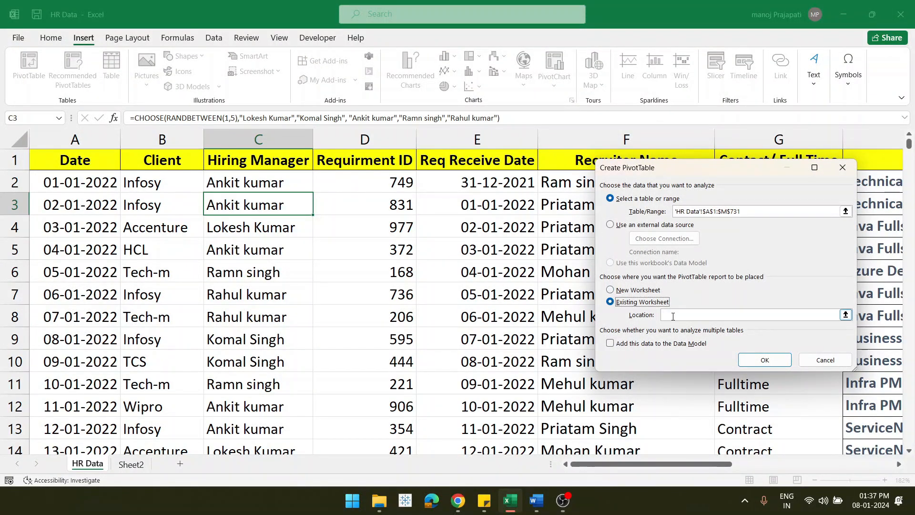
scroll(506, 312, "right", 10)
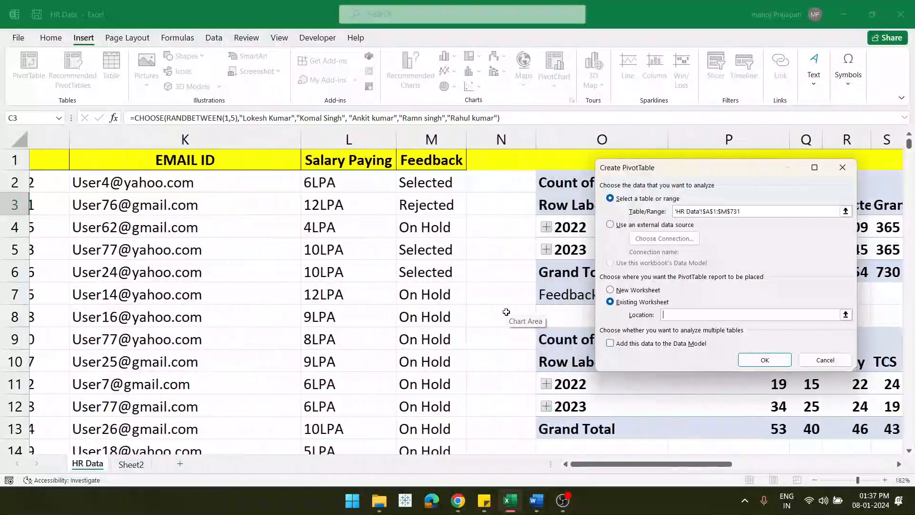
scroll(506, 312, "down", 3)
scroll(506, 312, "up", 1)
scroll(506, 312, "down", 2)
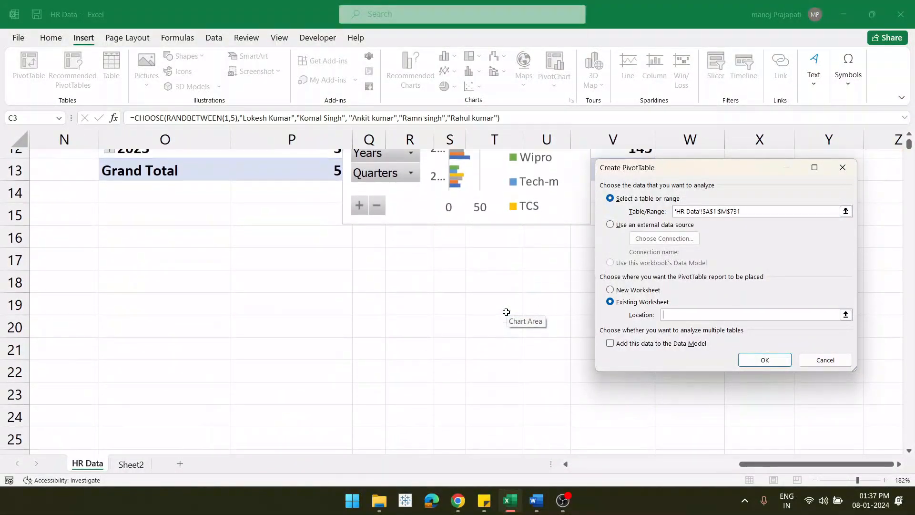
left_click(123, 242)
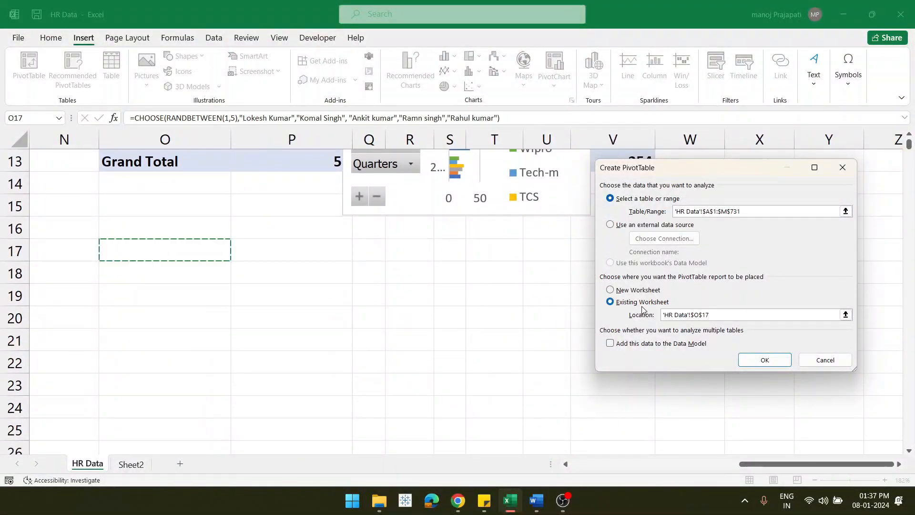
left_click(755, 365)
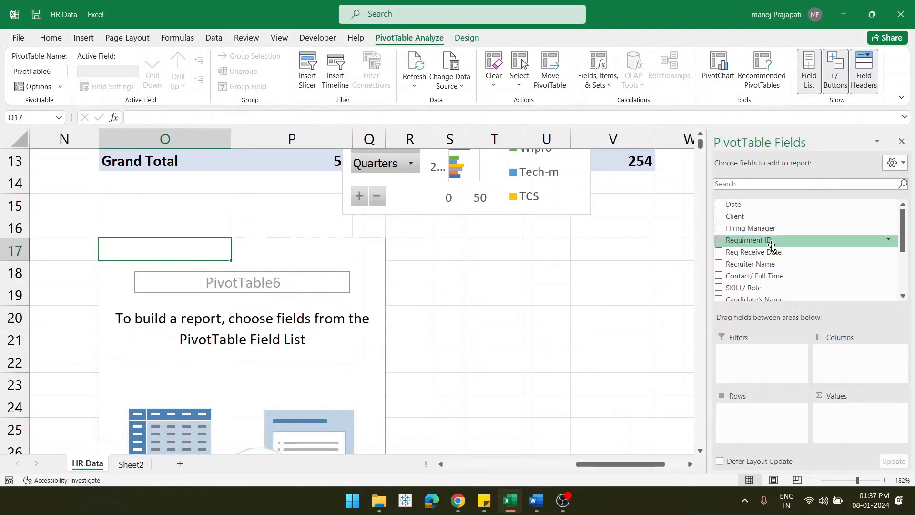
Step: Lay out the new pivot table at O17 with Date in the rows and a count of Feedback as the values
left_click_drag(737, 208, 748, 416)
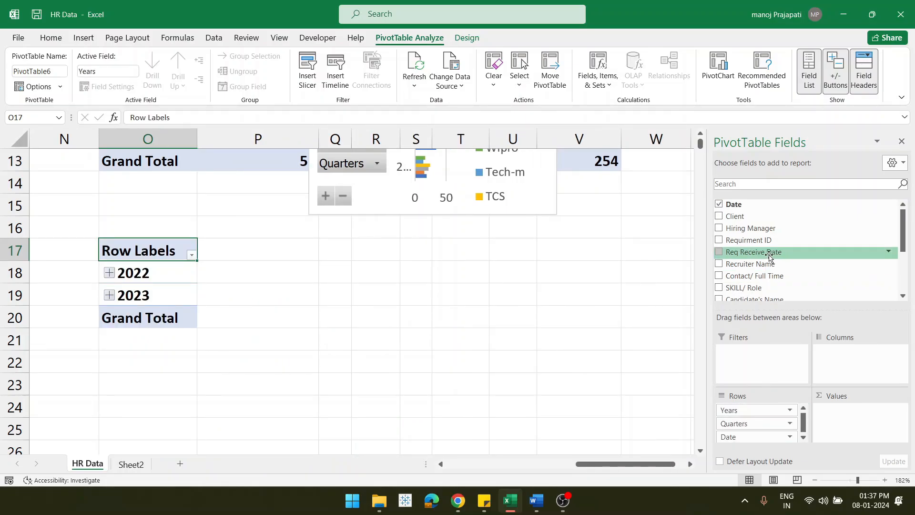
scroll(774, 244, "down", 3)
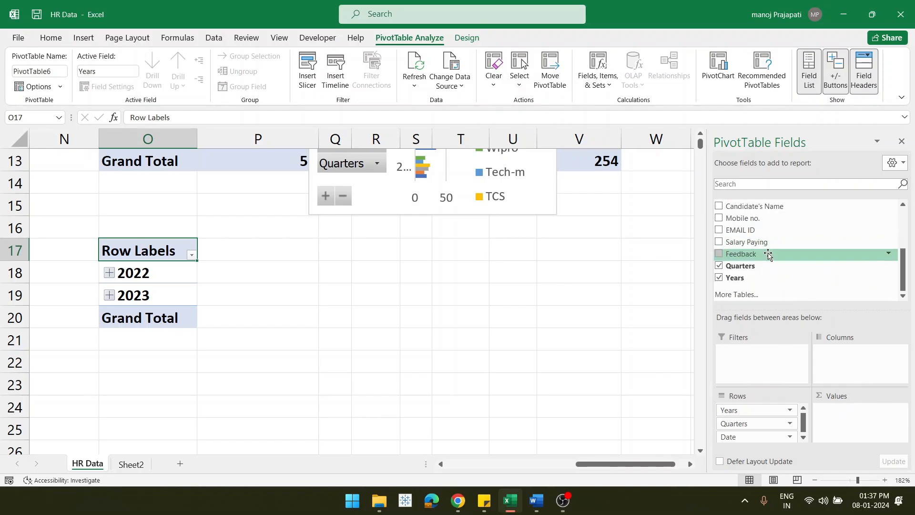
left_click_drag(760, 255, 837, 414)
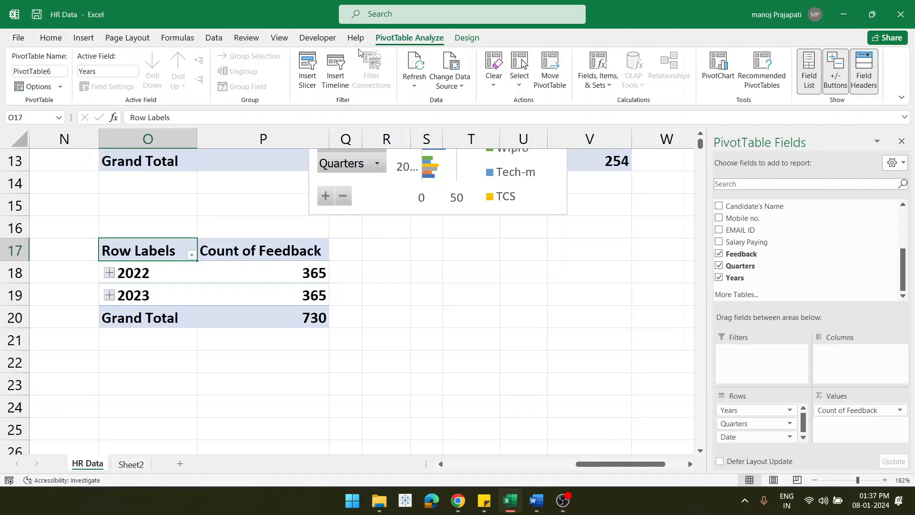
Step: Insert a Line pivot chart from the date pivot table and move it beside the row labels
left_click(80, 39)
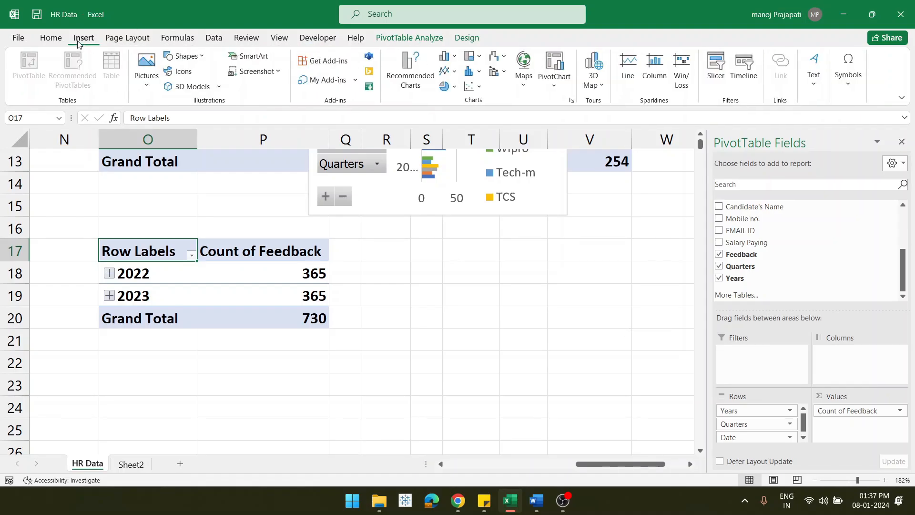
left_click(410, 83)
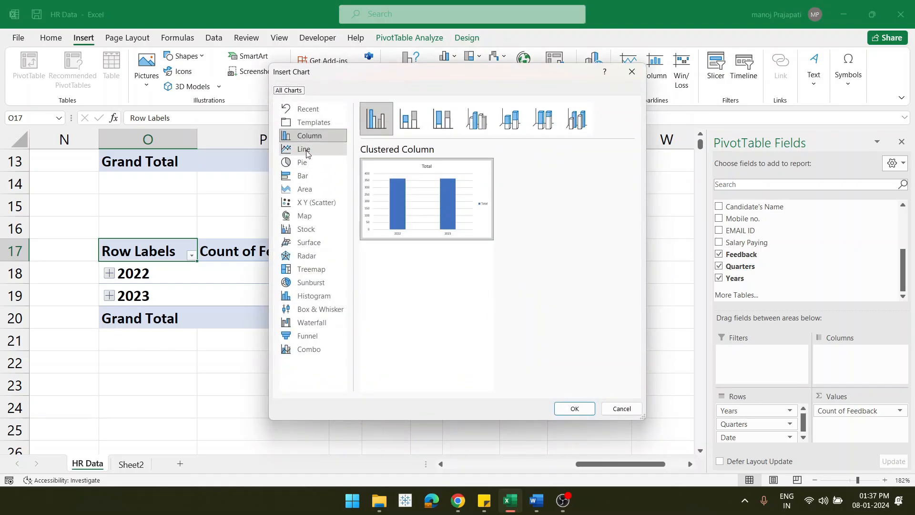
left_click(307, 152)
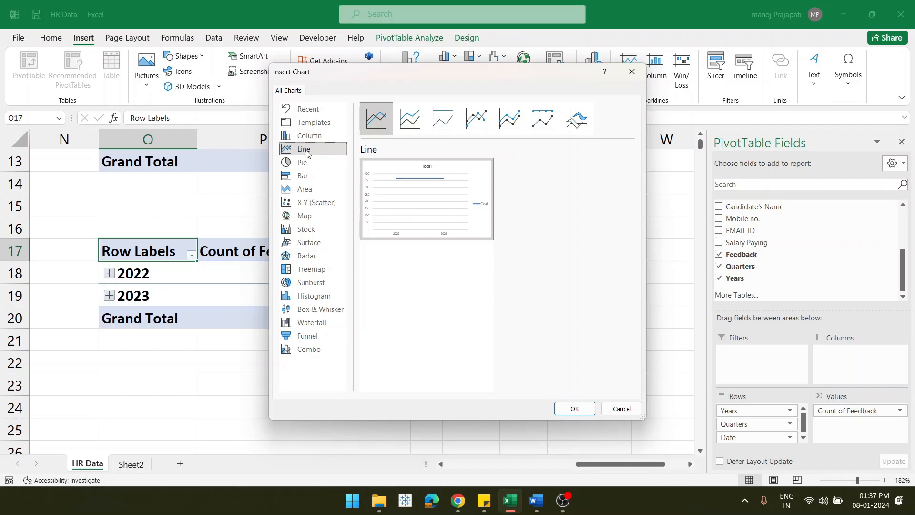
left_click(573, 409)
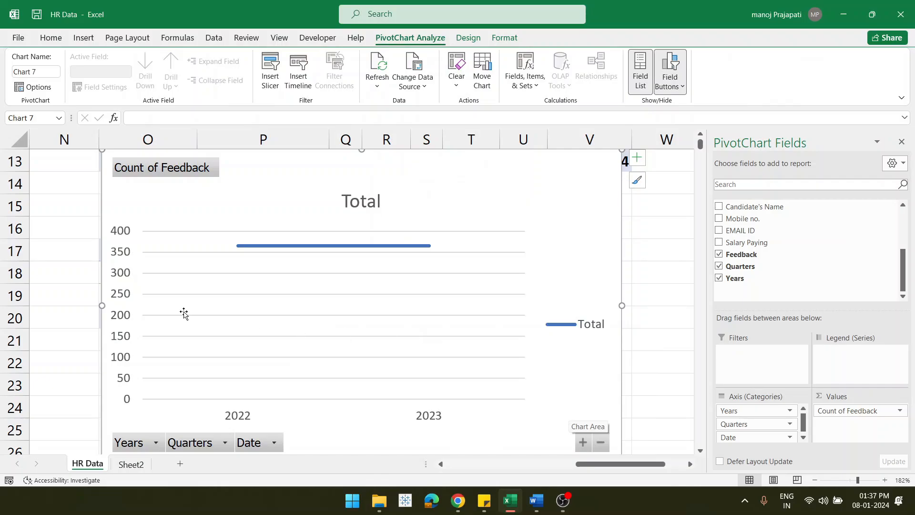
left_click_drag(297, 186, 367, 185)
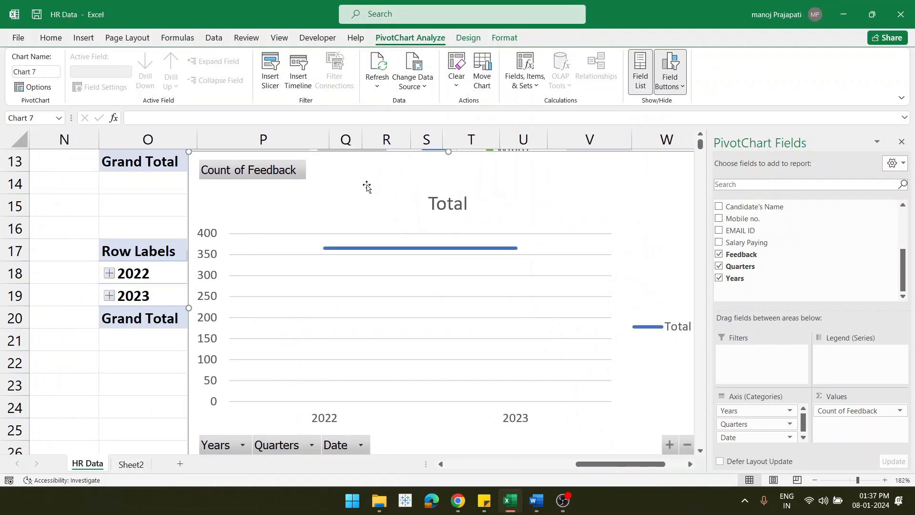
Step: Expand the year 2022 into its quarters in the date pivot table
left_click(108, 273)
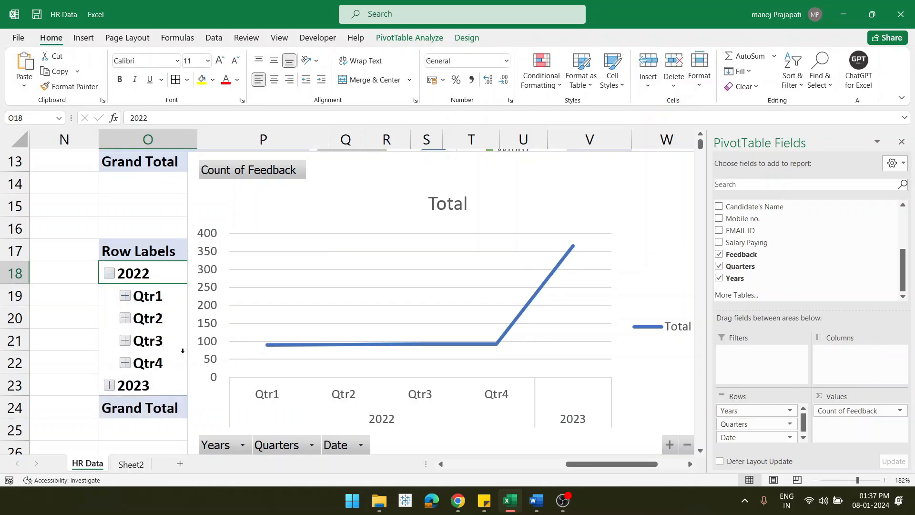
scroll(520, 339, "right", 2)
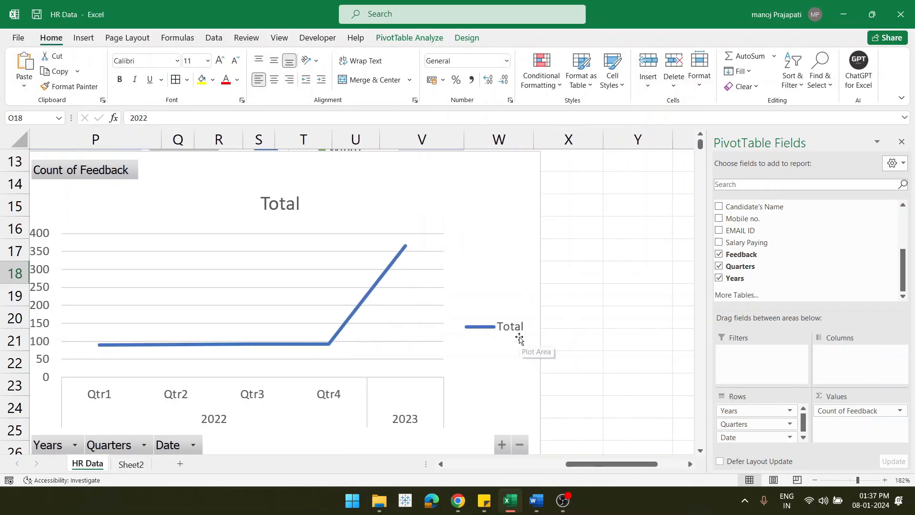
scroll(520, 337, "left", 1)
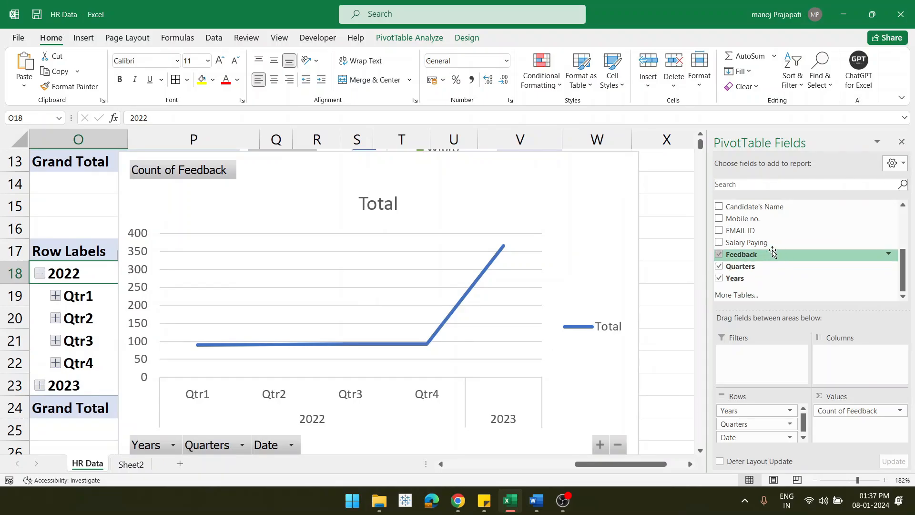
Step: Add Hiring Manager as the column field of the date pivot table
scroll(765, 238, "up", 3)
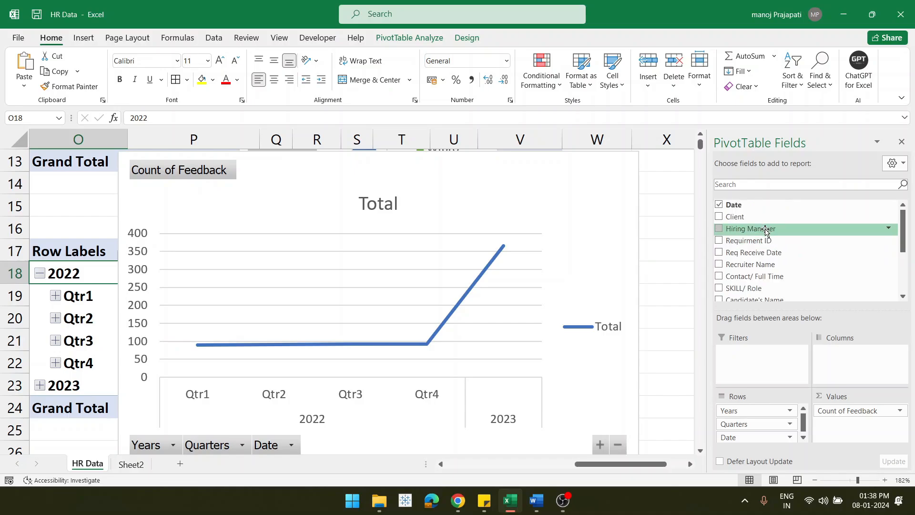
left_click_drag(764, 230, 848, 355)
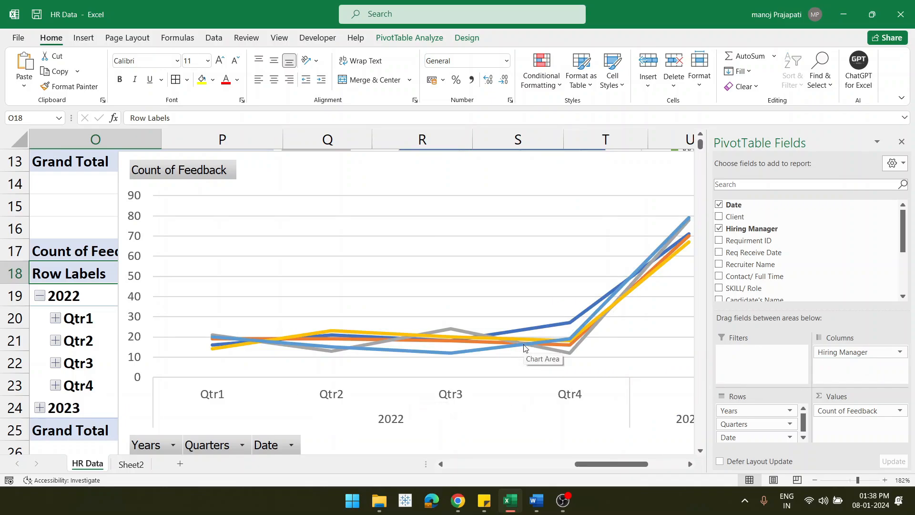
scroll(526, 353, "down", 1)
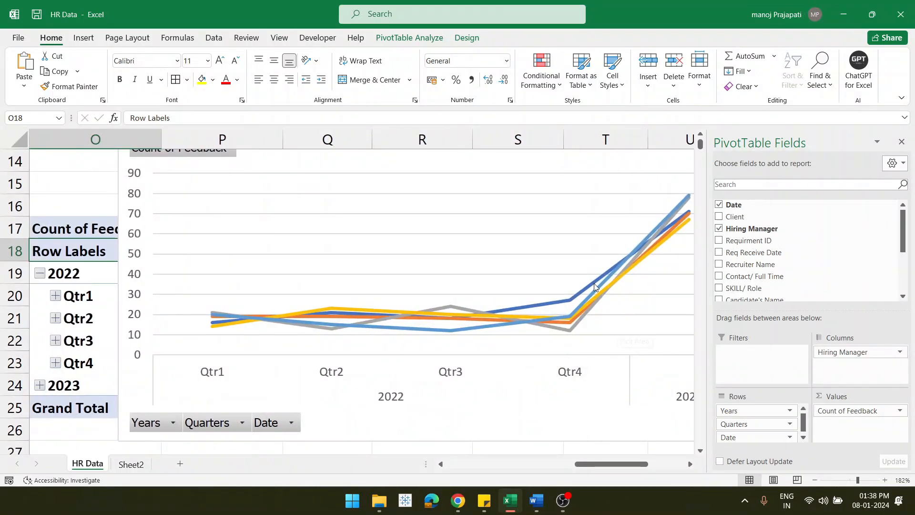
scroll(594, 283, "up", 2)
Step: Add Feedback as a report filter of the date pivot table
scroll(762, 272, "down", 3)
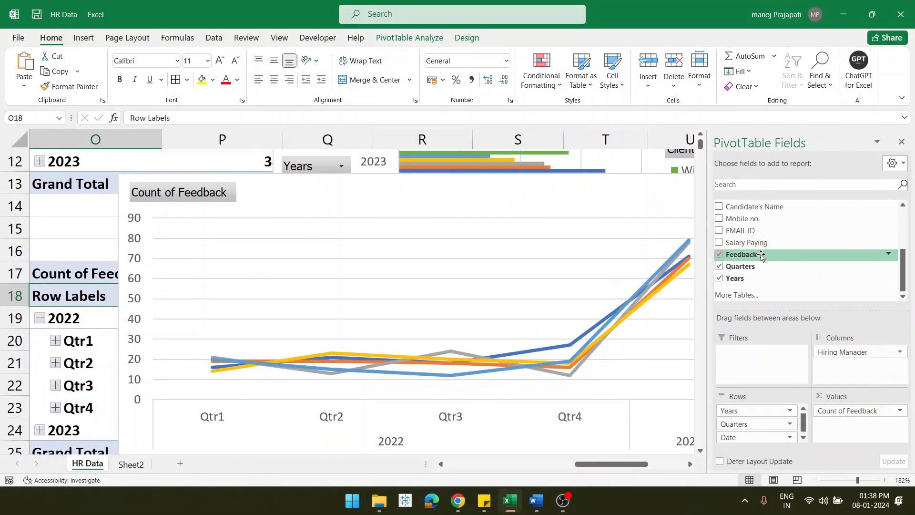
left_click_drag(761, 255, 762, 360)
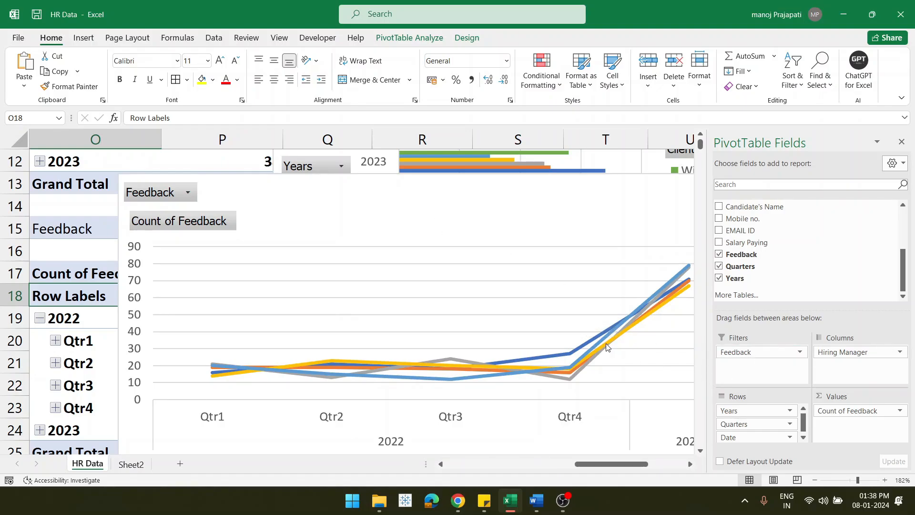
scroll(604, 348, "right", 1)
scroll(607, 347, "down", 1)
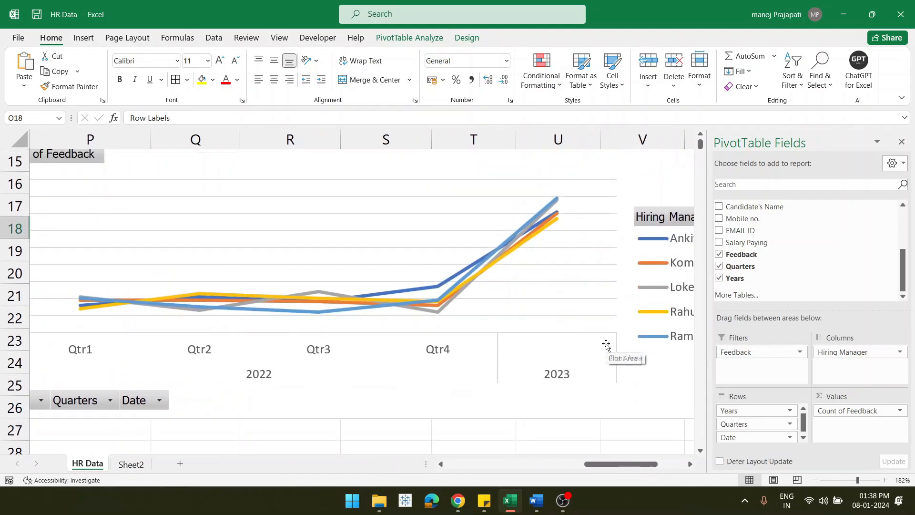
Step: Collapse the quarters under 2022 in the date pivot table
scroll(605, 347, "left", 3)
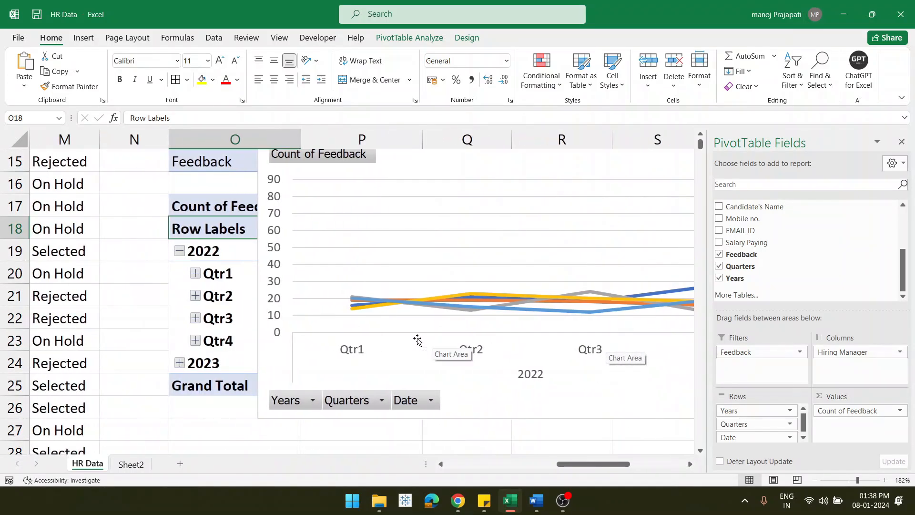
left_click(180, 252)
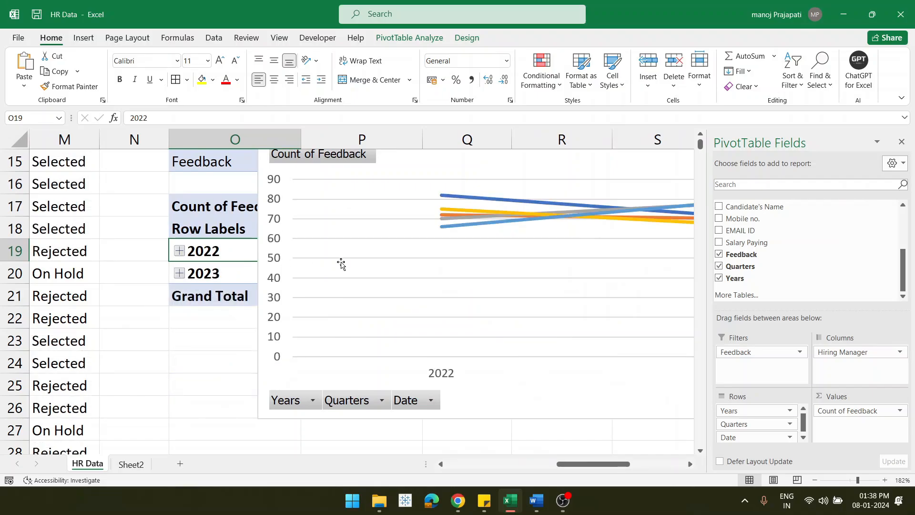
scroll(395, 263, "right", 2)
scroll(482, 232, "up", 1)
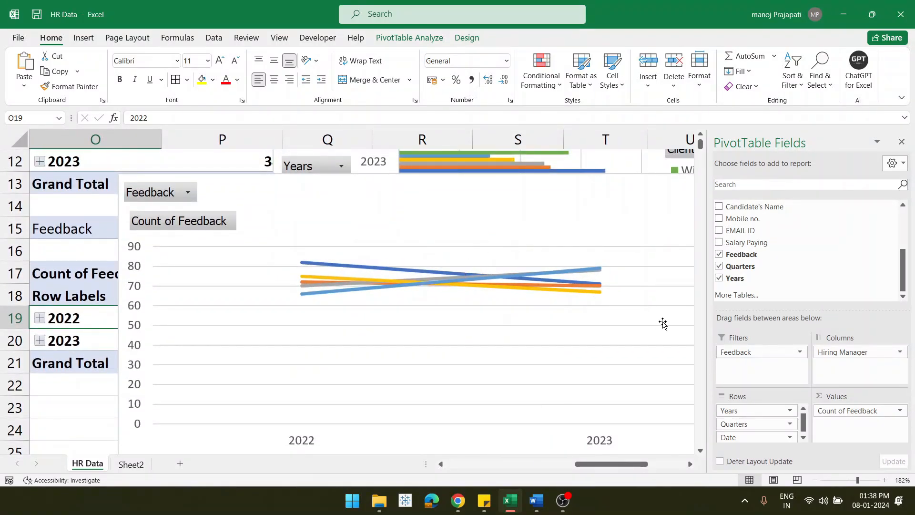
scroll(614, 408, "down", 1)
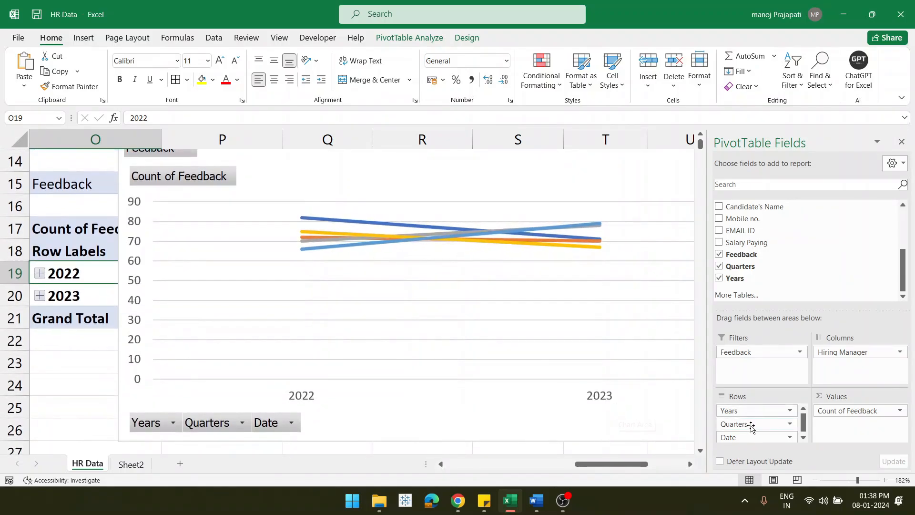
Step: Remove the Quarters and Years fields from the pivot table's rows, leaving only Date by month
left_click_drag(754, 428, 652, 478)
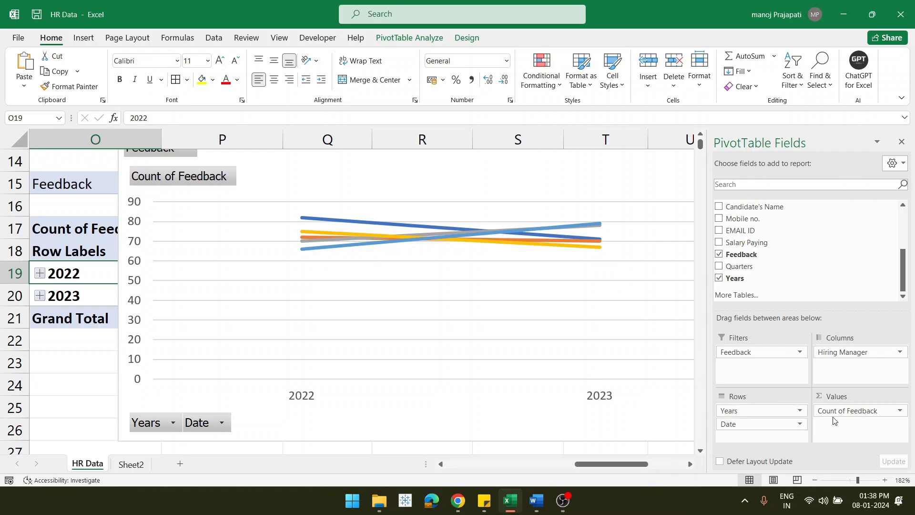
scroll(672, 351, "up", 1)
scroll(672, 350, "down", 1)
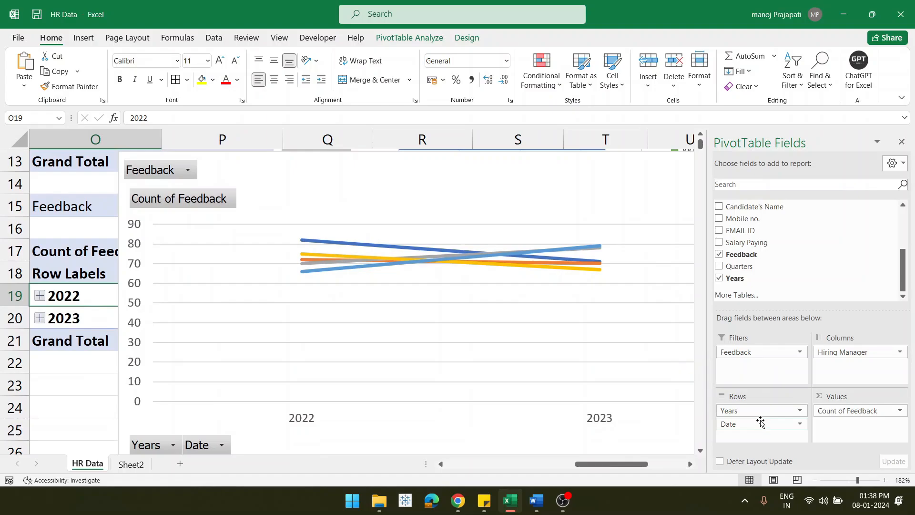
left_click_drag(756, 410, 647, 485)
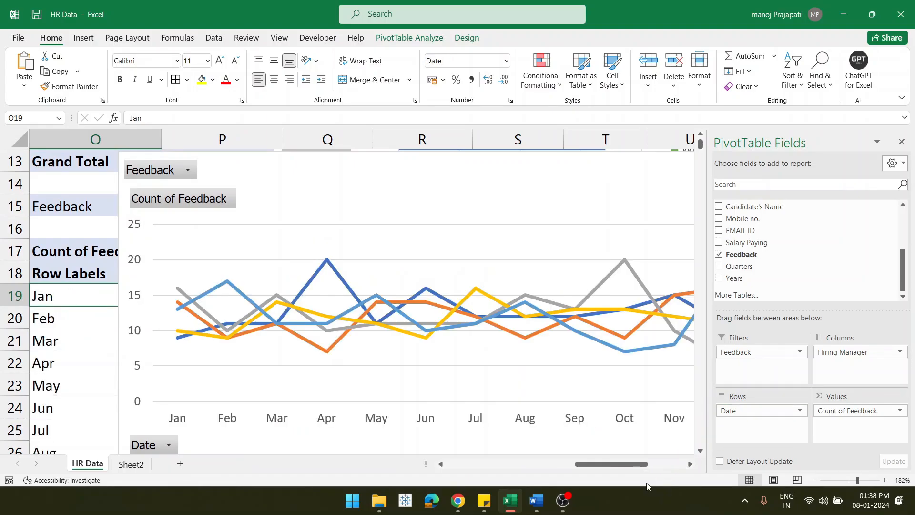
Step: Examine the line chart's monthly feedback counts for each hiring manager from January to December
scroll(484, 335, "down", 1)
scroll(484, 335, "right", 3)
scroll(484, 335, "left", 3)
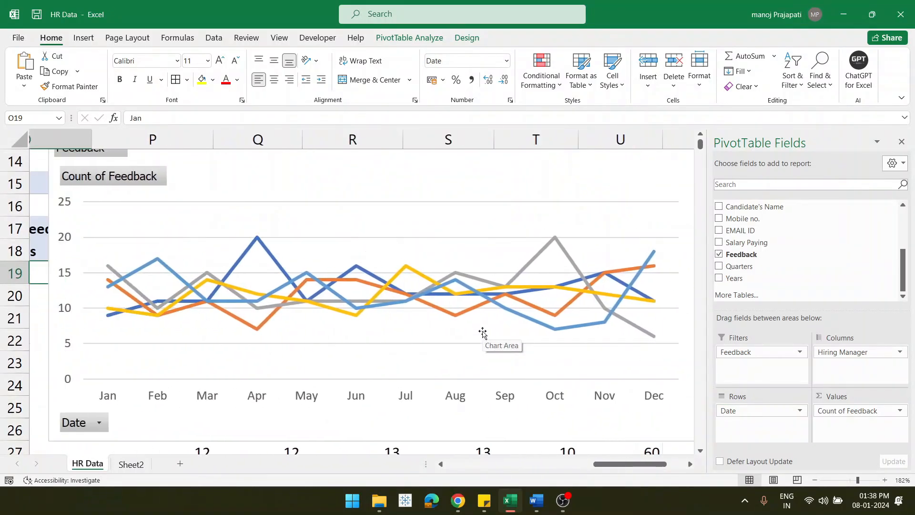
scroll(484, 333, "right", 1)
scroll(484, 333, "left", 1)
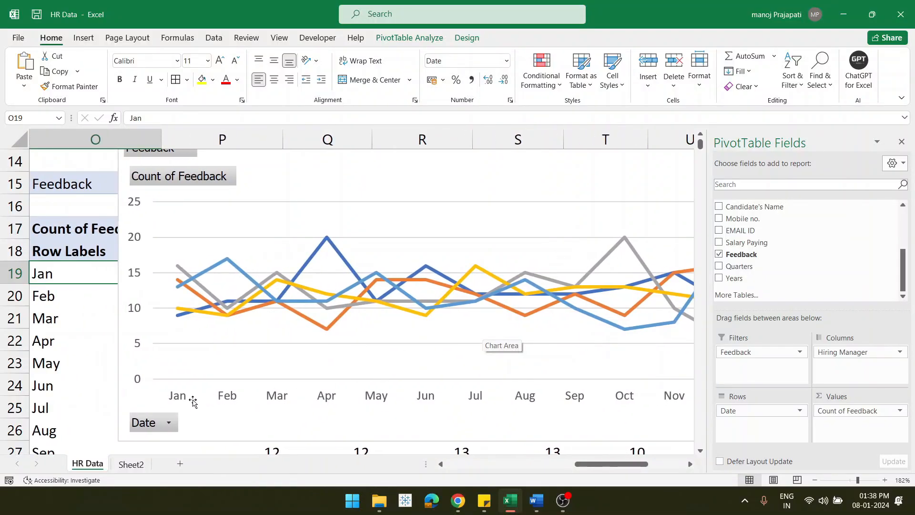
scroll(441, 348, "right", 3)
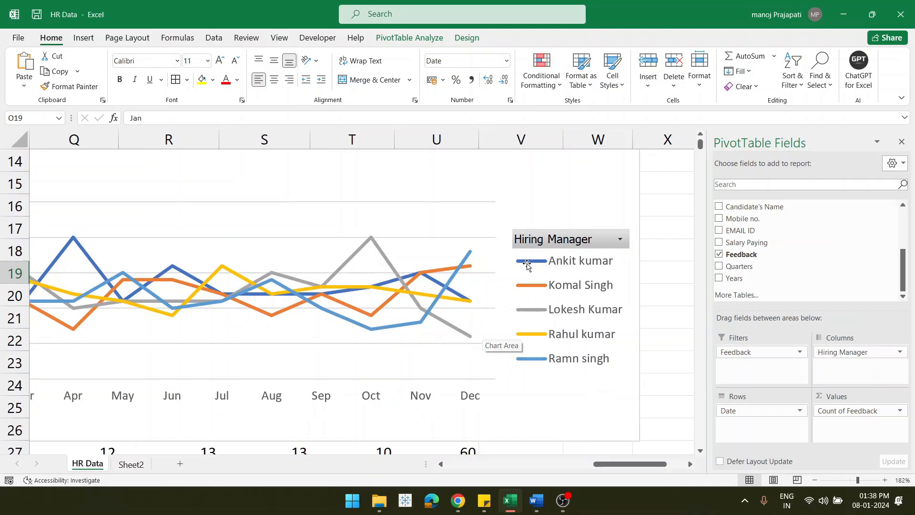
mouse_move(397, 282)
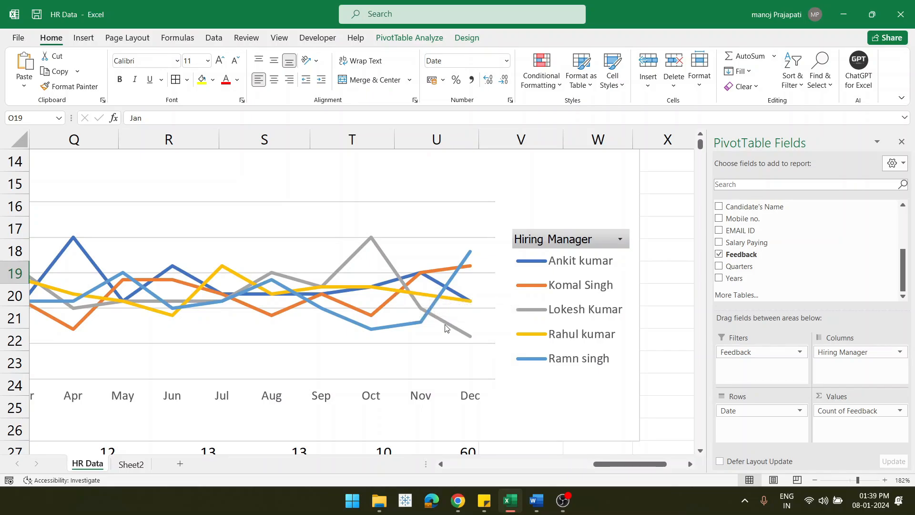
scroll(446, 324, "left", 2)
scroll(446, 328, "up", 2)
scroll(445, 328, "down", 2)
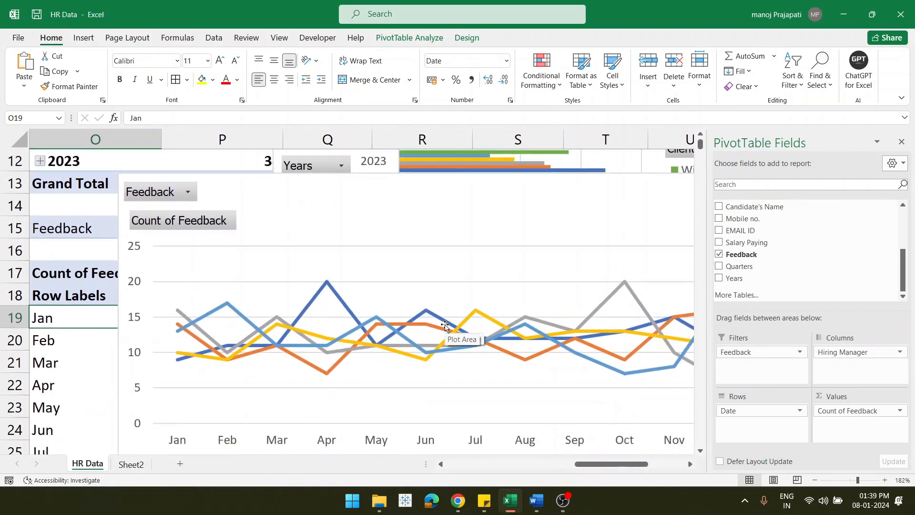
scroll(444, 325, "down", 1)
Step: Examine the Recruiter Name and Submission By Recruiter columns of the HR Data sheet
scroll(445, 325, "left", 6)
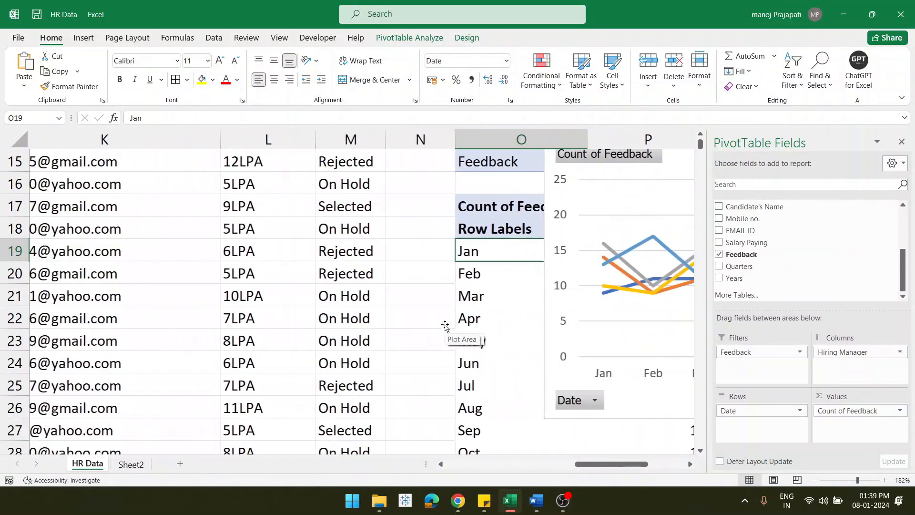
scroll(445, 325, "left", 1)
scroll(444, 325, "up", 5)
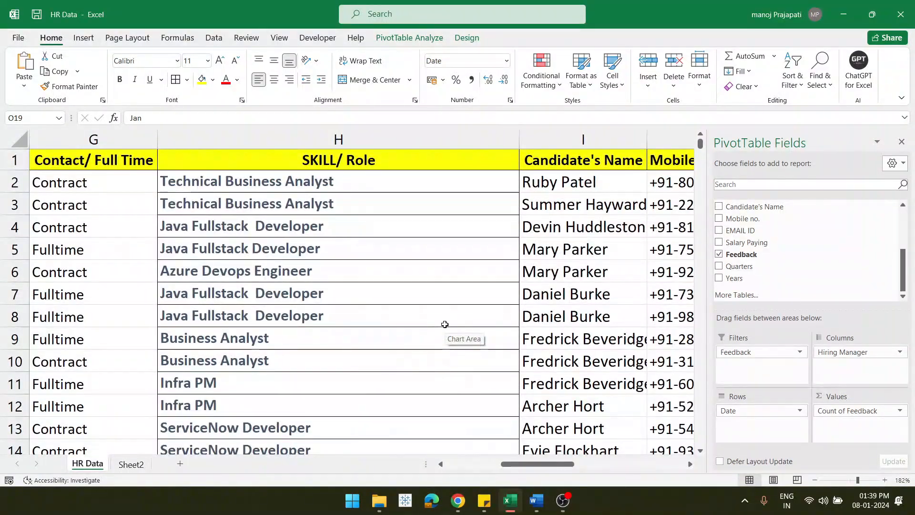
scroll(444, 324, "left", 4)
scroll(444, 324, "left", 3)
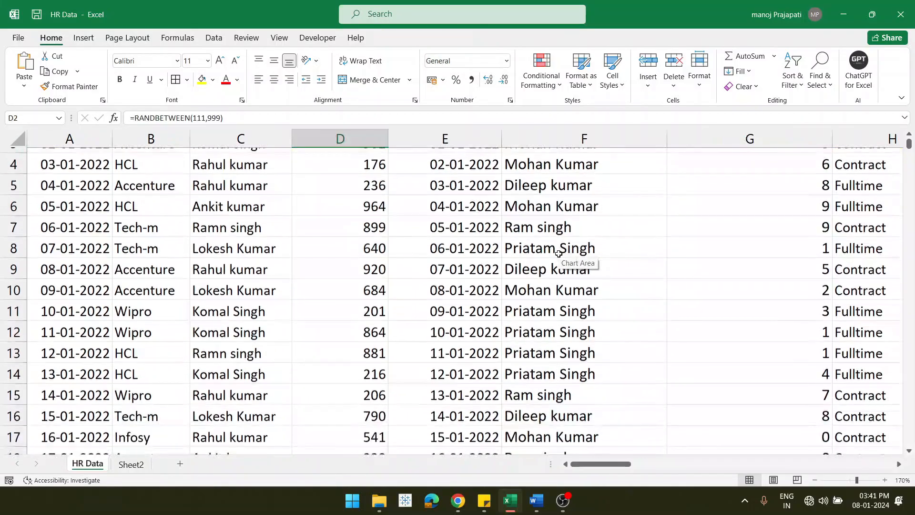
scroll(577, 261, "up", 1)
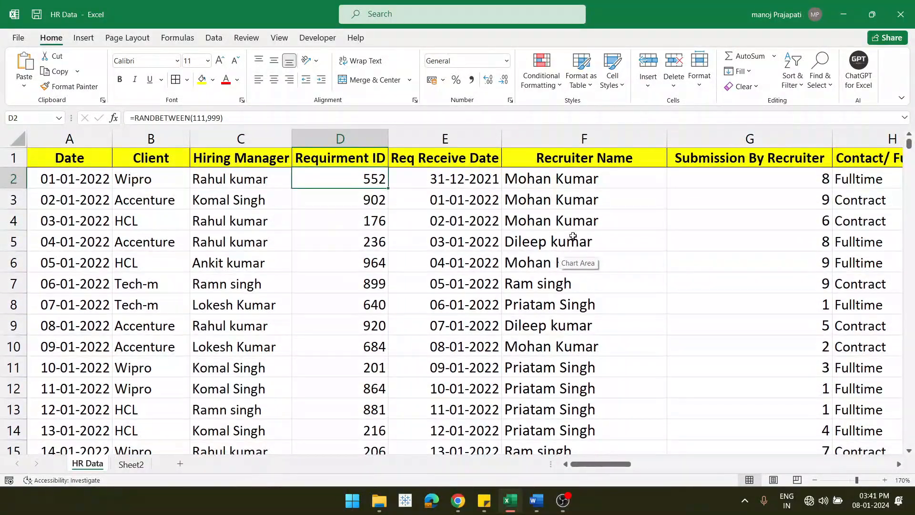
left_click(584, 158)
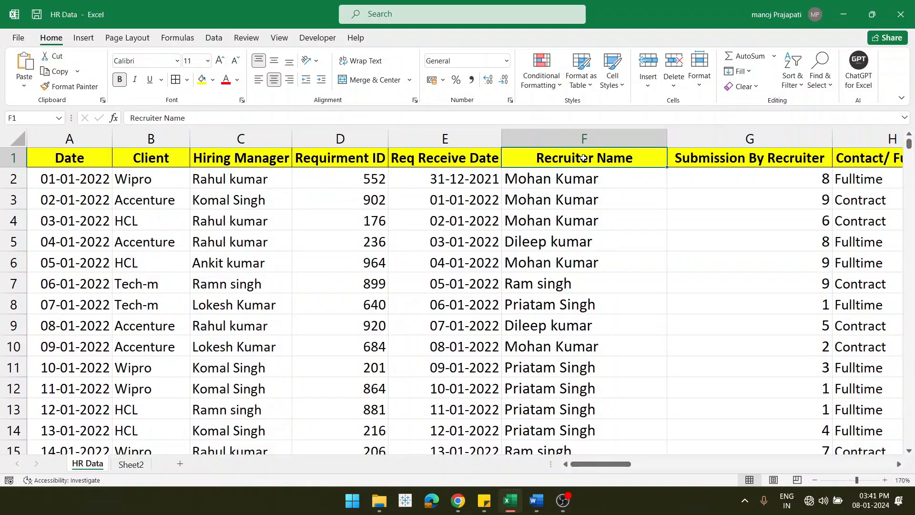
left_click(725, 163)
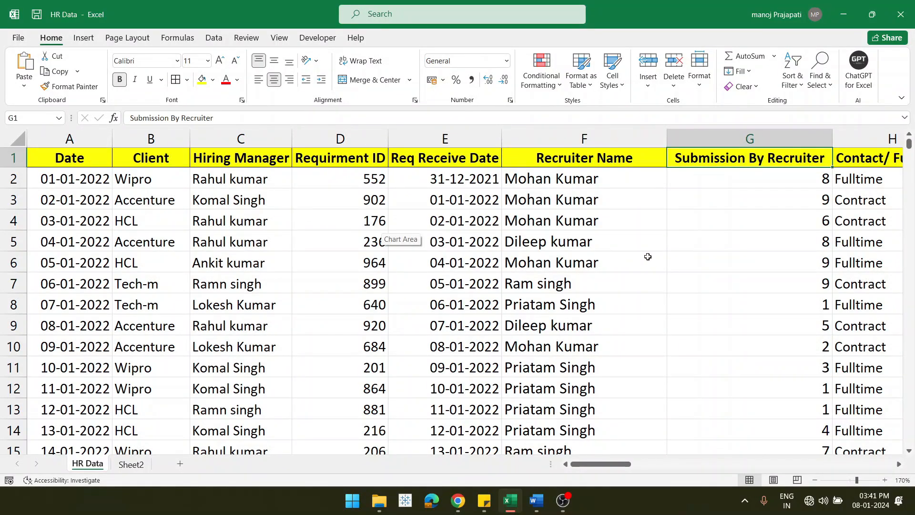
Step: Create a pivot table from HR Data range A1:N731 on the existing worksheet at cell P50
scroll(647, 256, "right", 2)
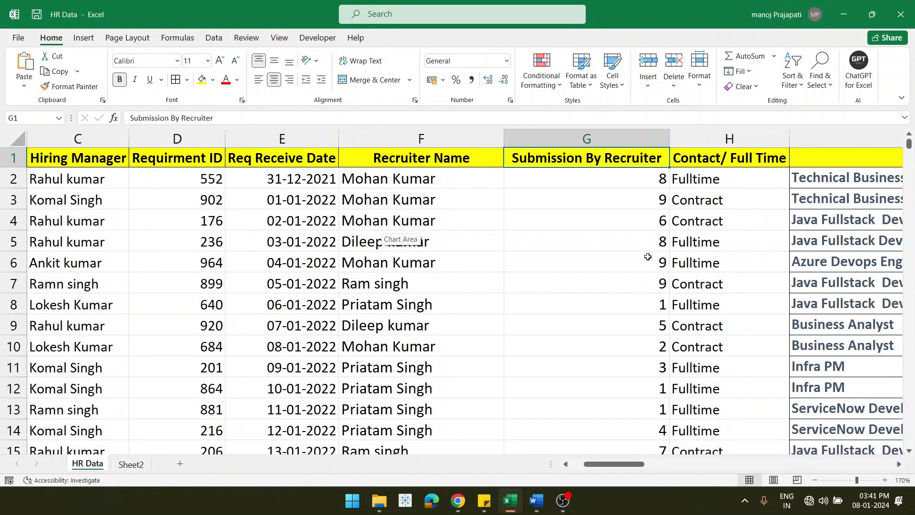
scroll(648, 257, "left", 2)
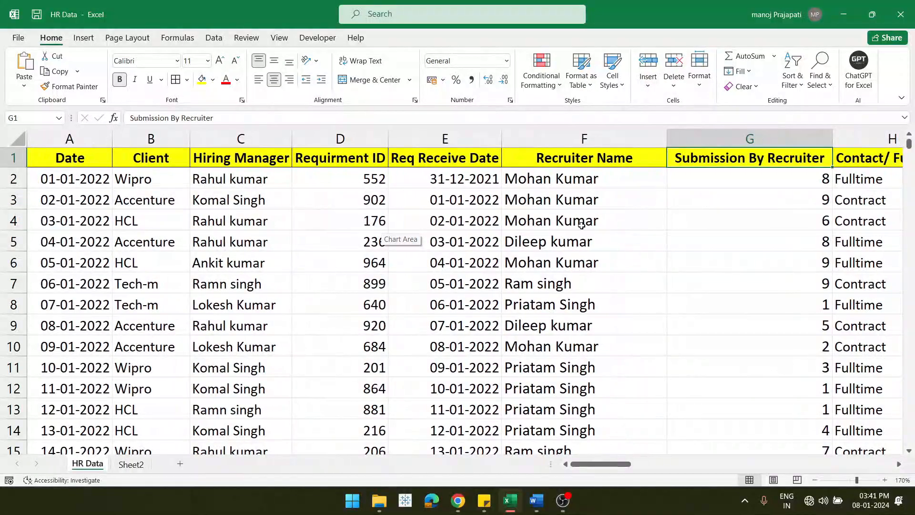
left_click(83, 37)
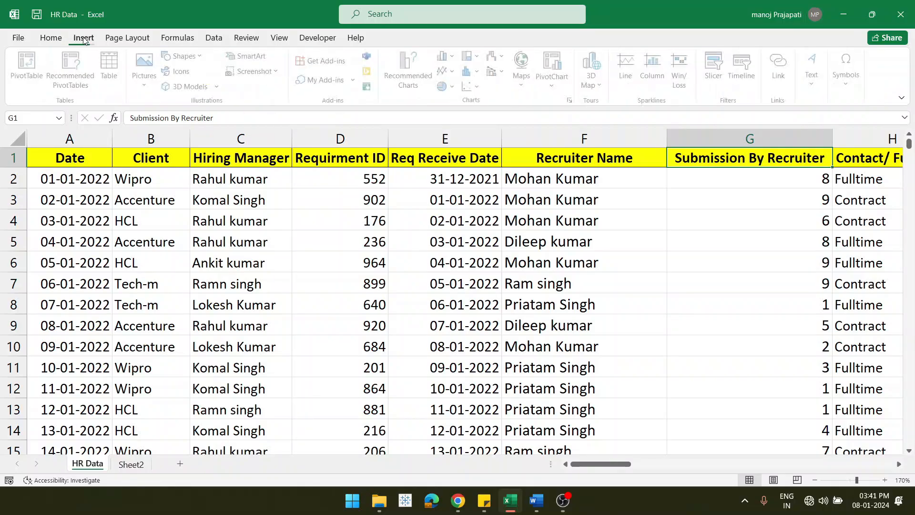
left_click(29, 67)
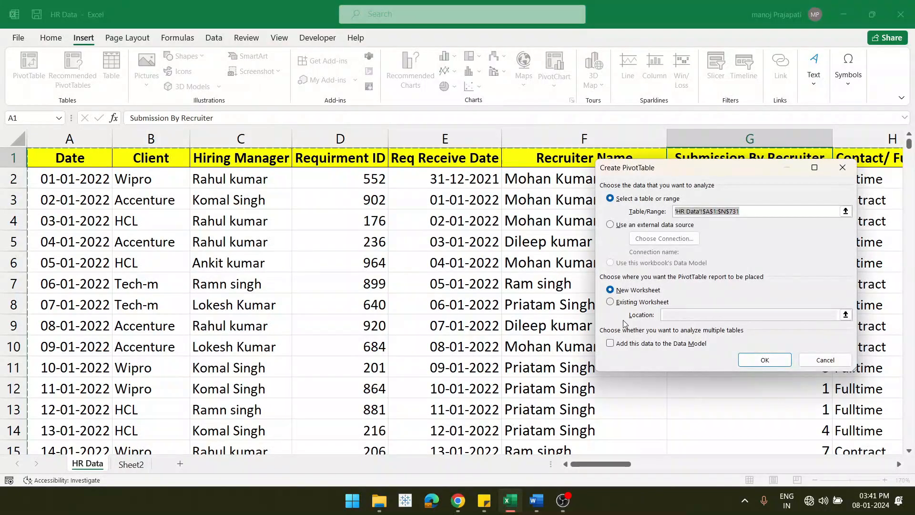
left_click(612, 301)
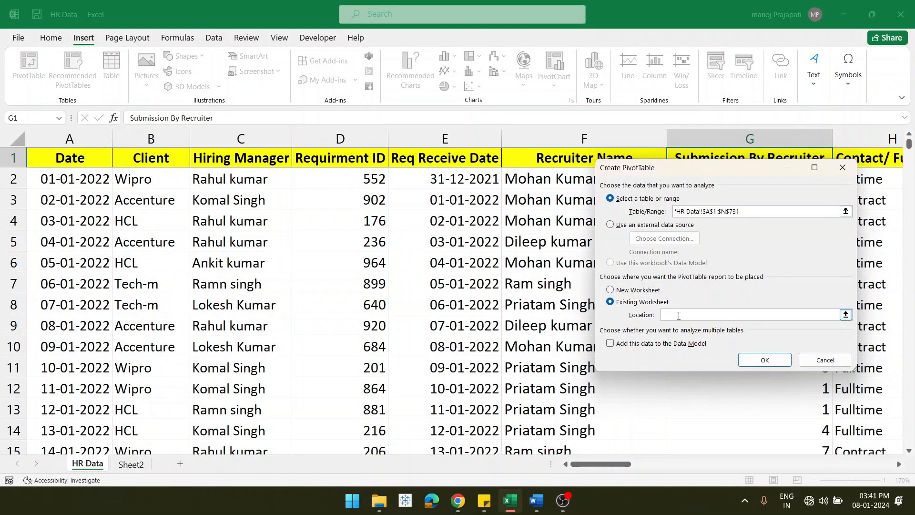
scroll(516, 305, "down", 7)
scroll(516, 305, "right", 5)
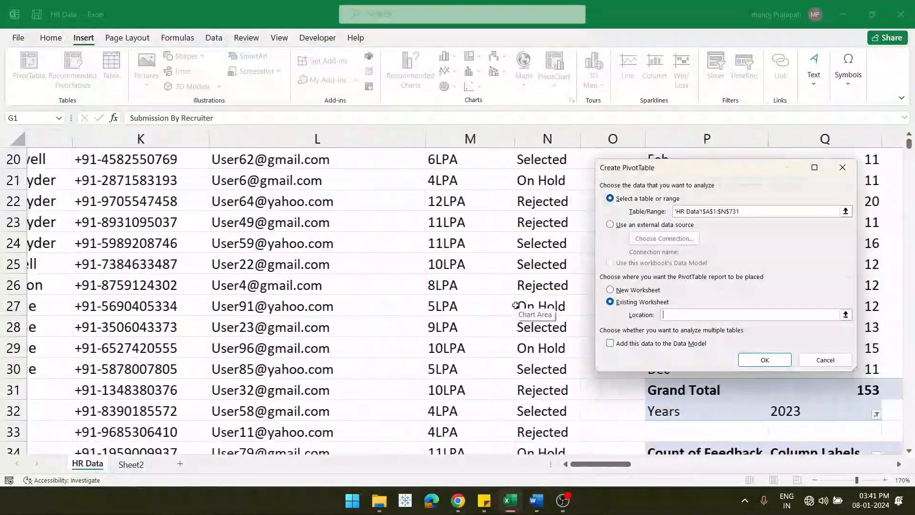
scroll(515, 305, "down", 9)
scroll(516, 305, "left", 2)
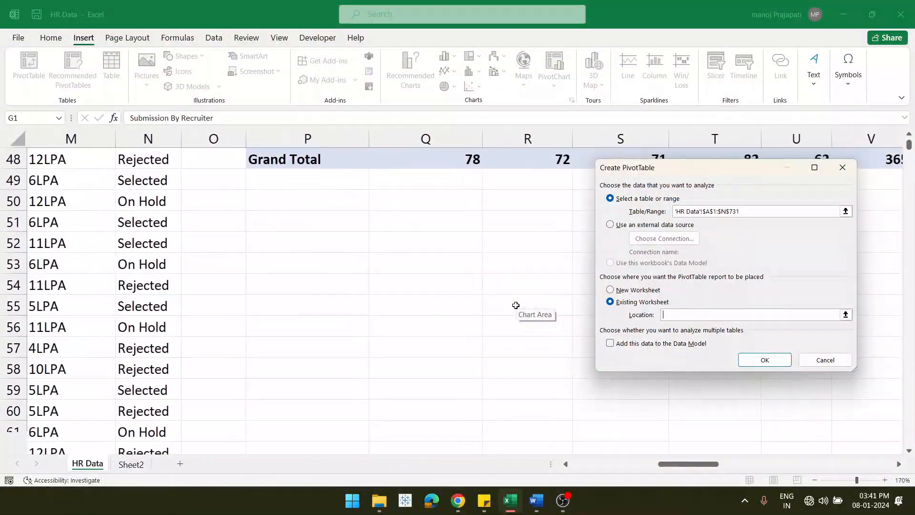
left_click(288, 204)
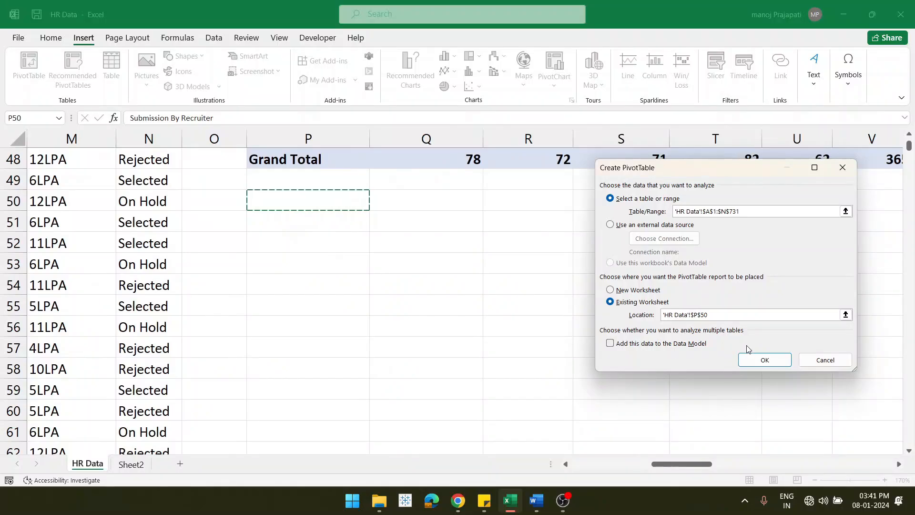
left_click(762, 360)
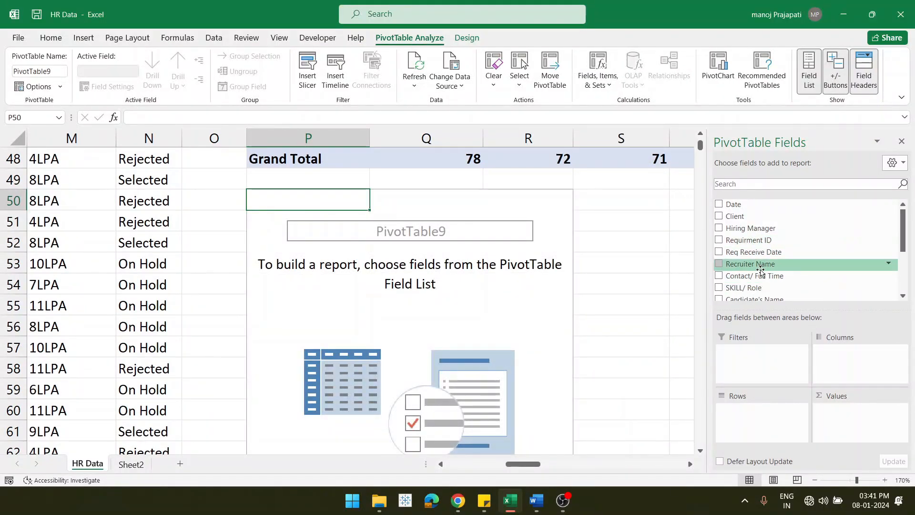
Step: Add the Recruiter Name field to the rows of the empty pivot table at P50
scroll(761, 271, "down", 3)
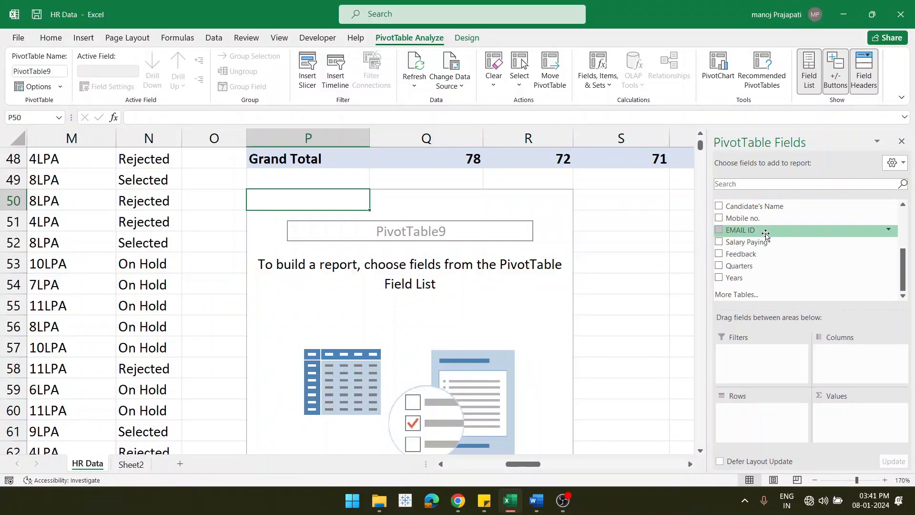
scroll(766, 235, "up", 3)
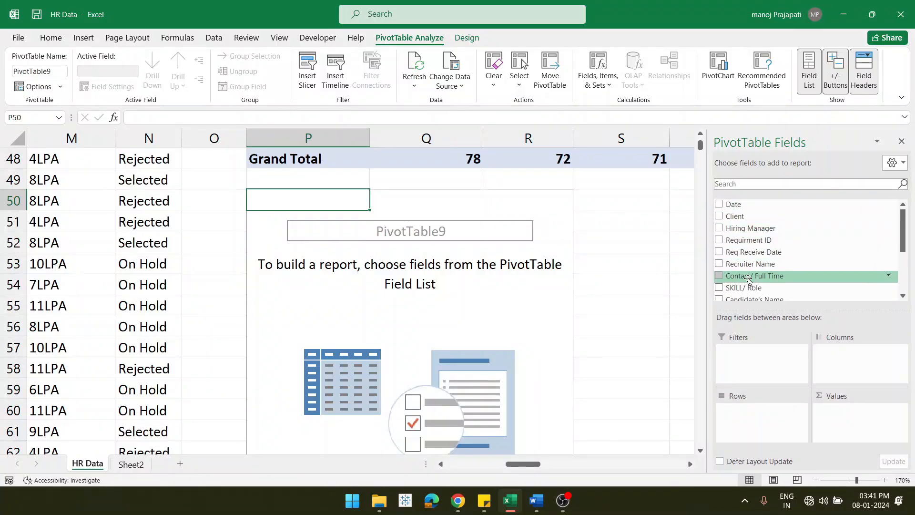
left_click_drag(757, 263, 761, 416)
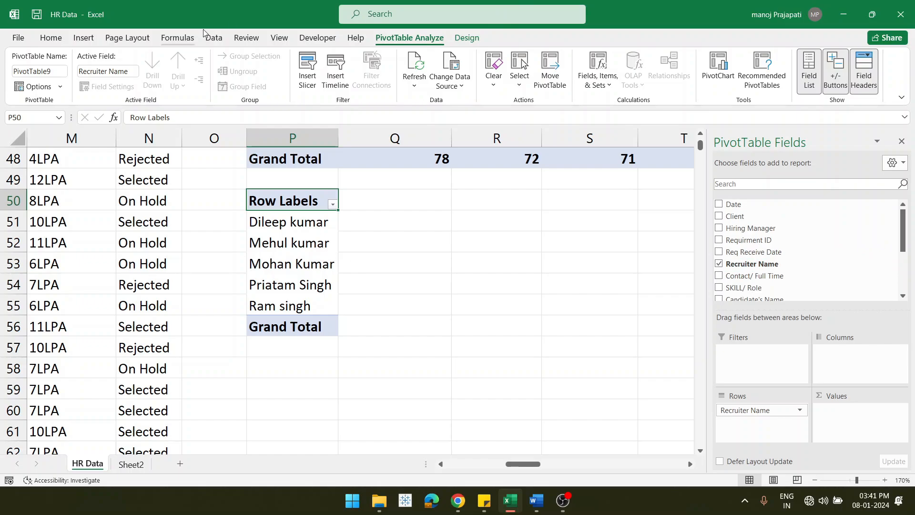
Step: Refresh all pivot tables in the workbook and check the monthly line chart
left_click(413, 87)
left_click(414, 81)
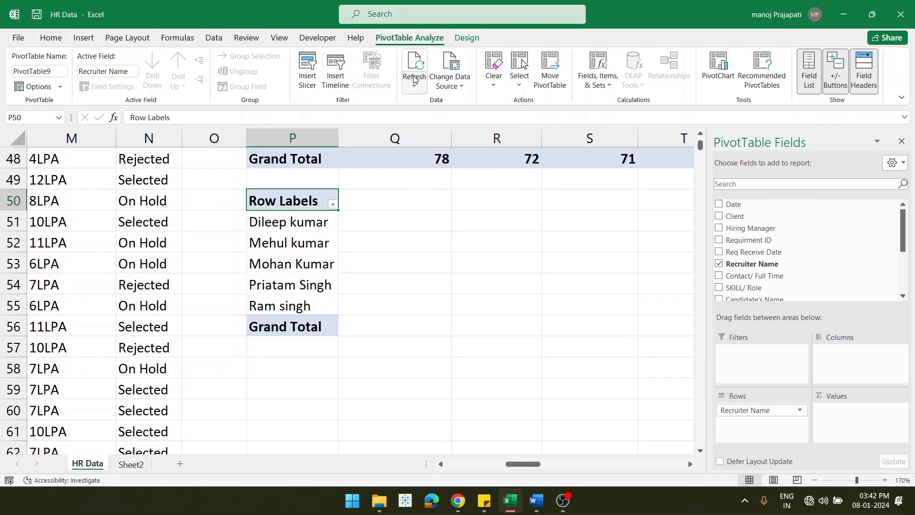
left_click(414, 85)
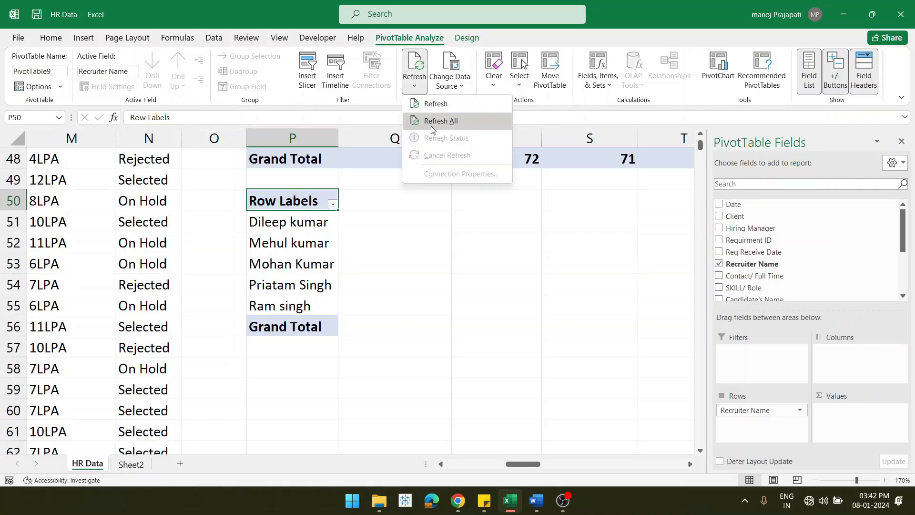
left_click(431, 120)
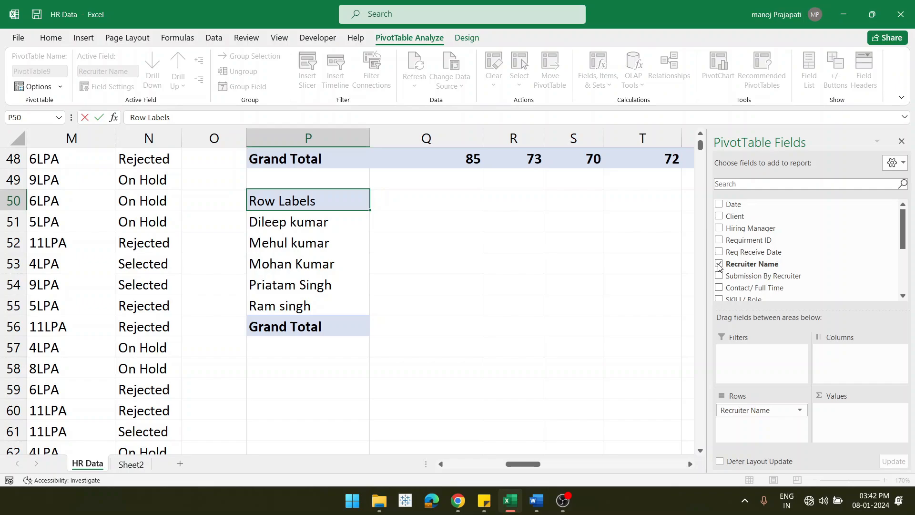
scroll(568, 308, "up", 7)
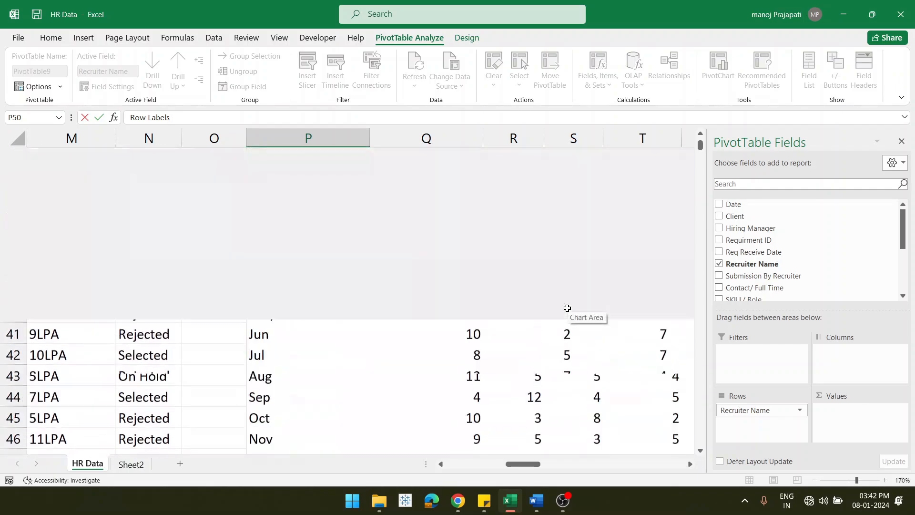
scroll(458, 307, "down", 10)
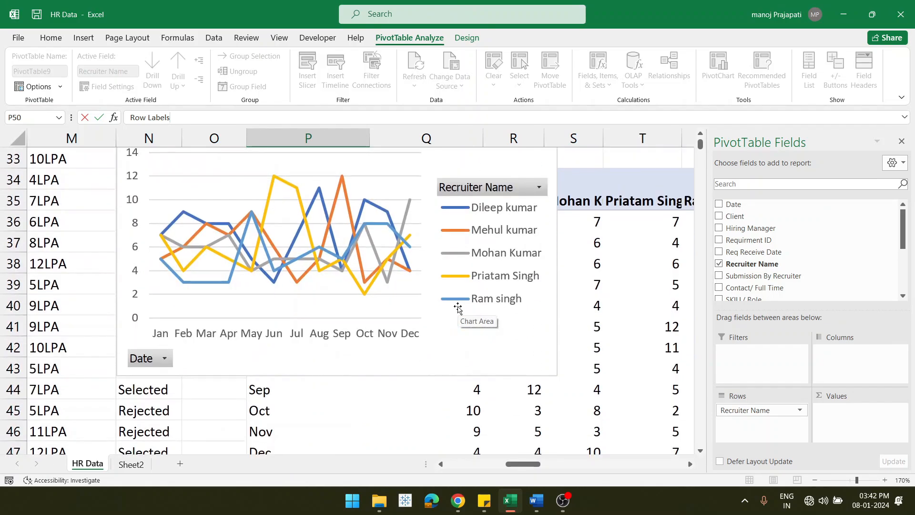
scroll(457, 307, "up", 1)
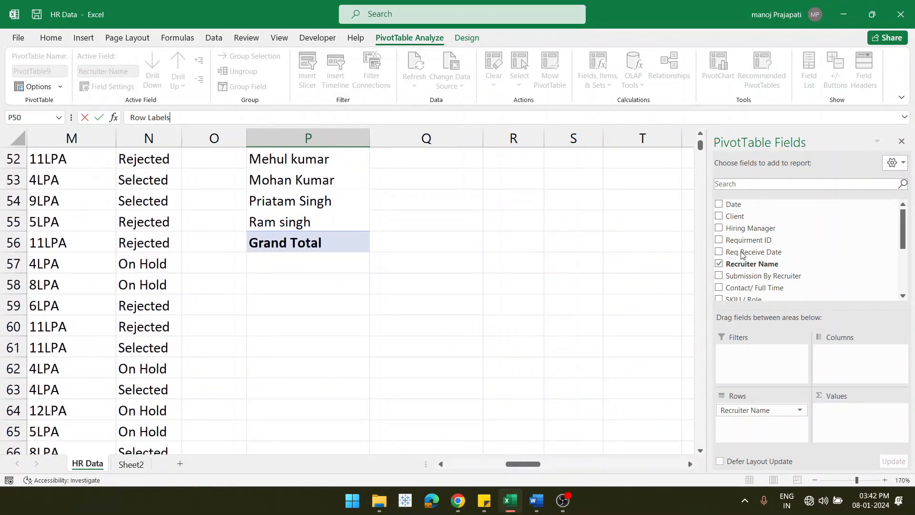
left_click(565, 506)
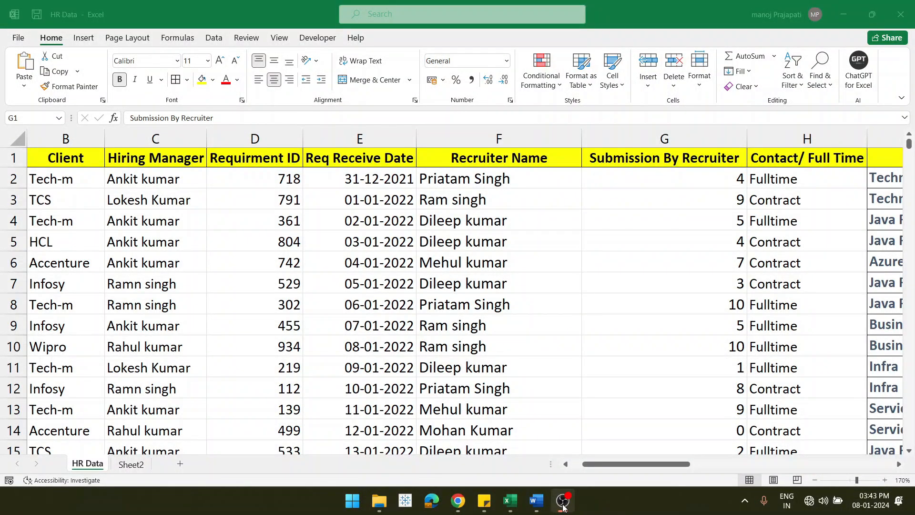
left_click(562, 508)
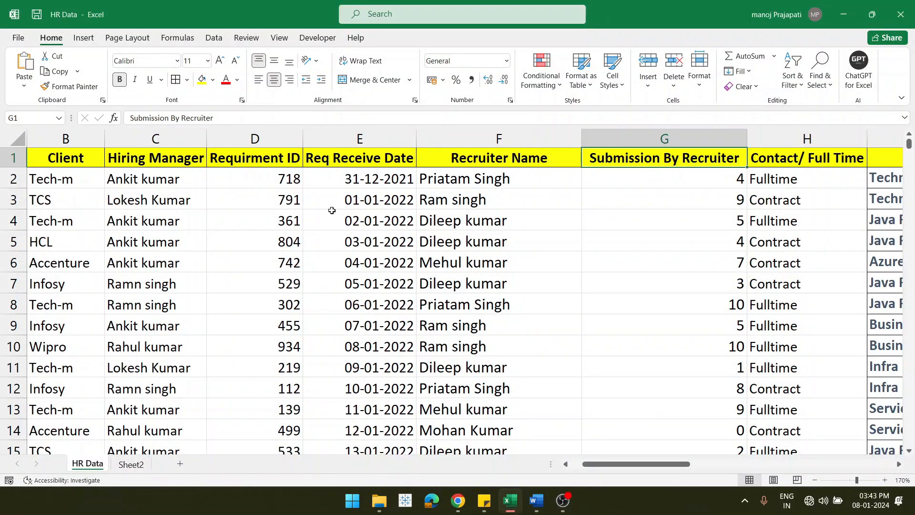
Step: Compare the first recruiter entries with their Submission By Recruiter values in the HR Data sheet
scroll(155, 214, "left", 2)
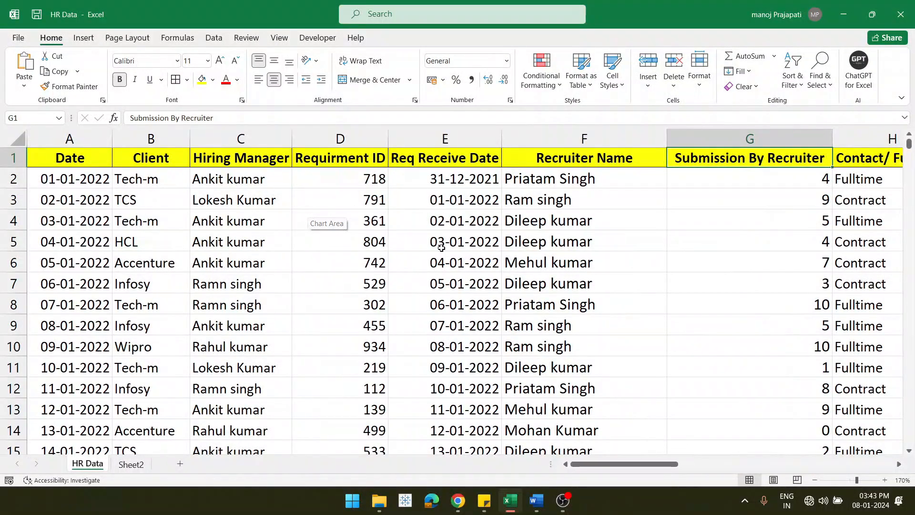
scroll(469, 256, "right", 2)
left_click(509, 187)
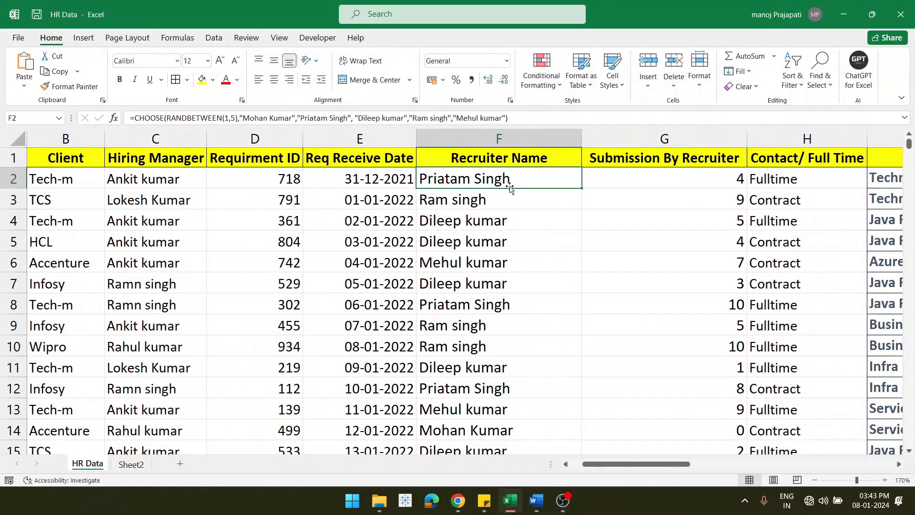
left_click(671, 171)
left_click(514, 180)
left_click(663, 181)
left_click(500, 210)
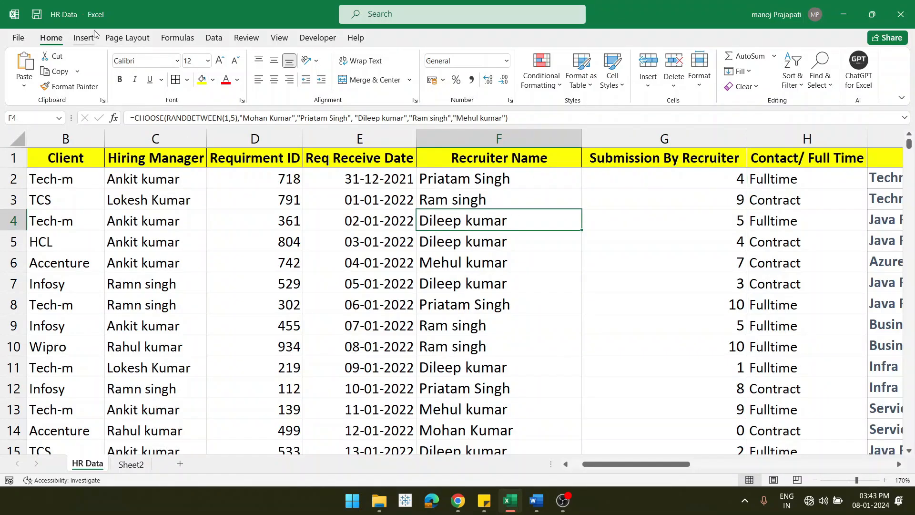
Step: Insert a new pivot table based on HR Data A1:N731, placed in the existing worksheet at cell P50
left_click(76, 42)
left_click(29, 65)
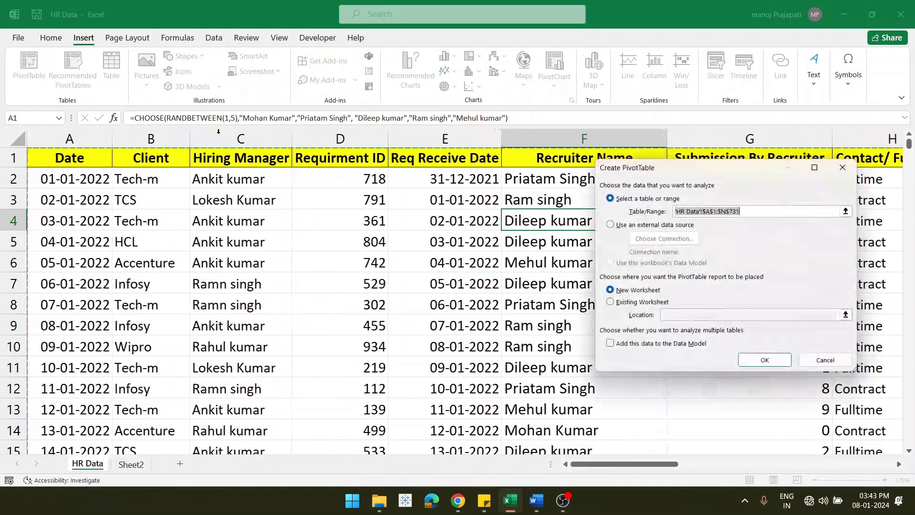
left_click(639, 303)
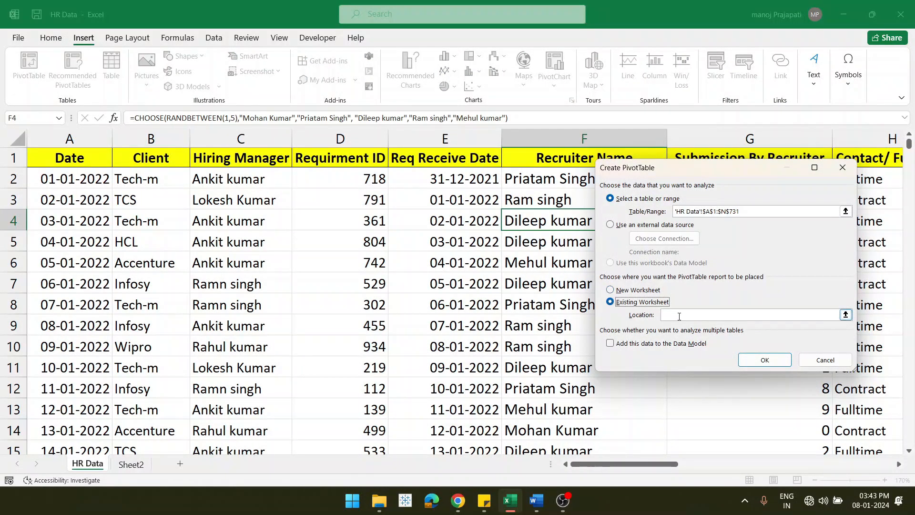
left_click(680, 316)
scroll(500, 311, "down", 10)
scroll(500, 311, "right", 6)
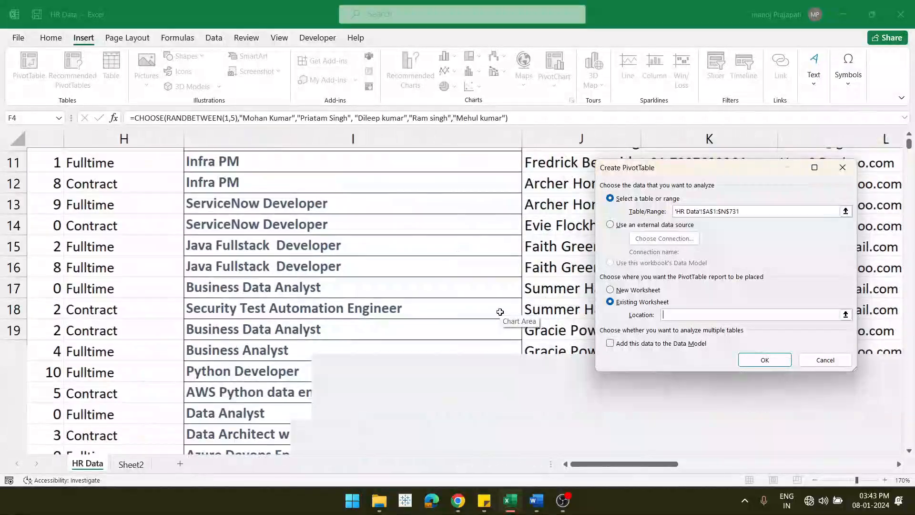
scroll(500, 311, "down", 7)
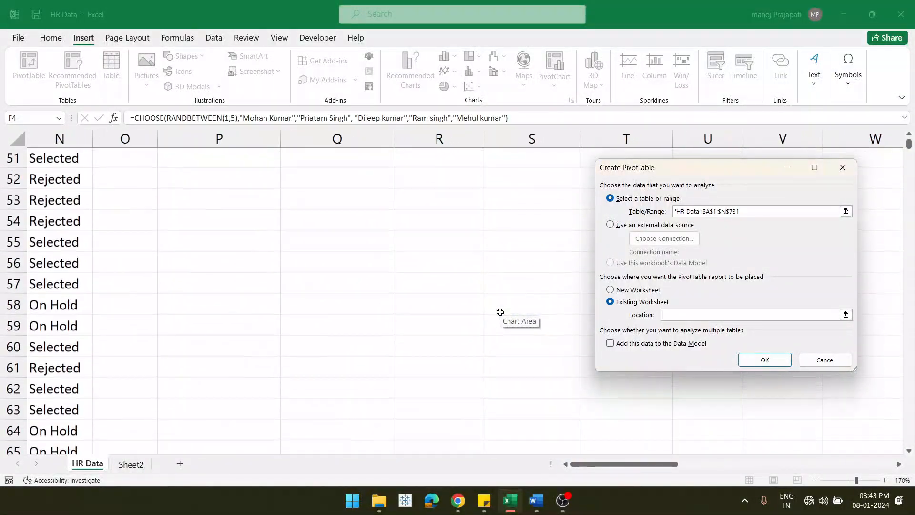
scroll(500, 312, "up", 4)
scroll(500, 312, "down", 1)
scroll(500, 311, "down", 3)
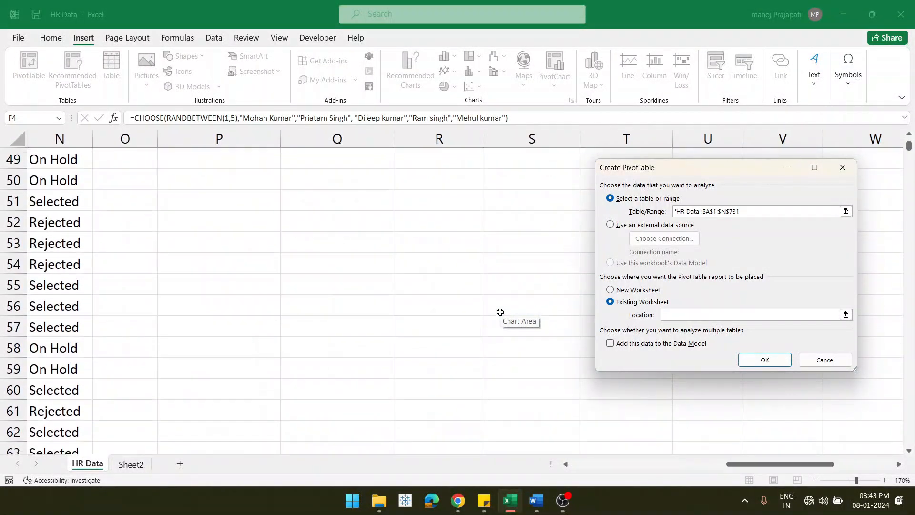
left_click(225, 178)
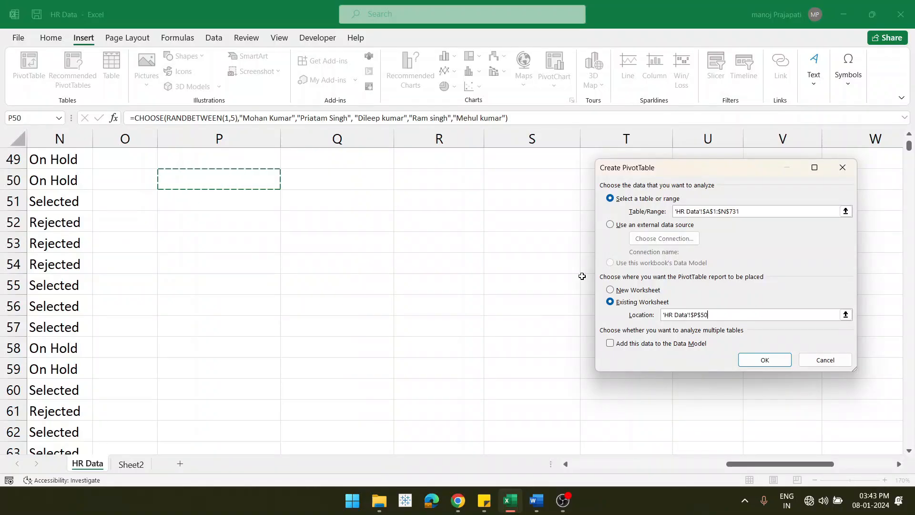
left_click(766, 360)
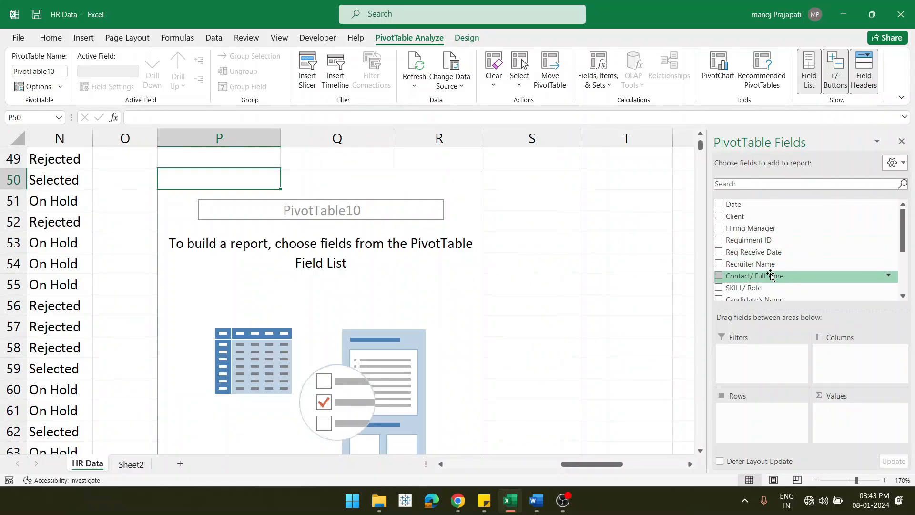
Step: Add the Recruiter Name field and the Quarters field beneath it to the new pivot table's rows
scroll(770, 275, "down", 3)
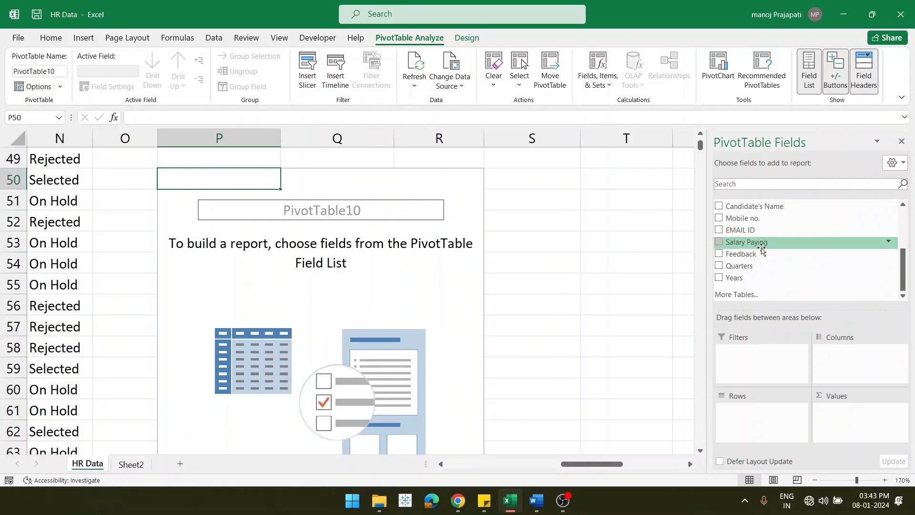
scroll(762, 248, "up", 3)
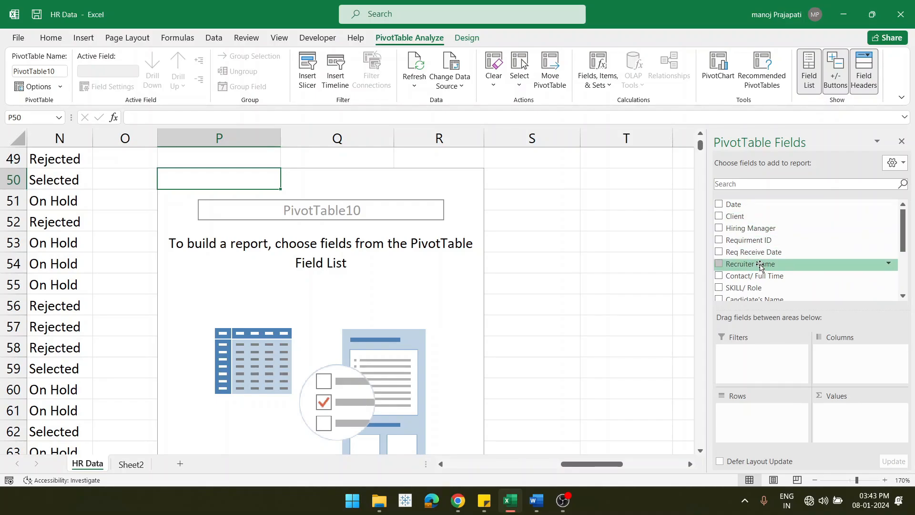
left_click_drag(764, 263, 727, 433)
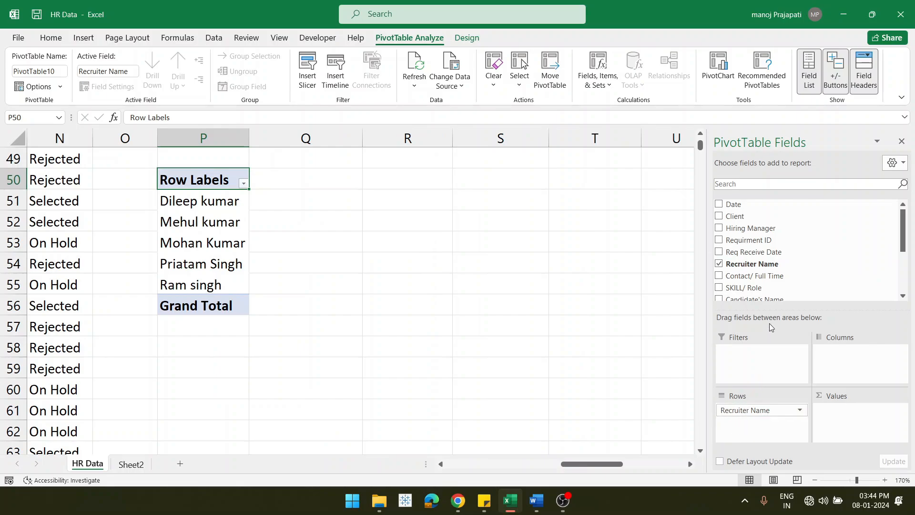
scroll(762, 255, "down", 3)
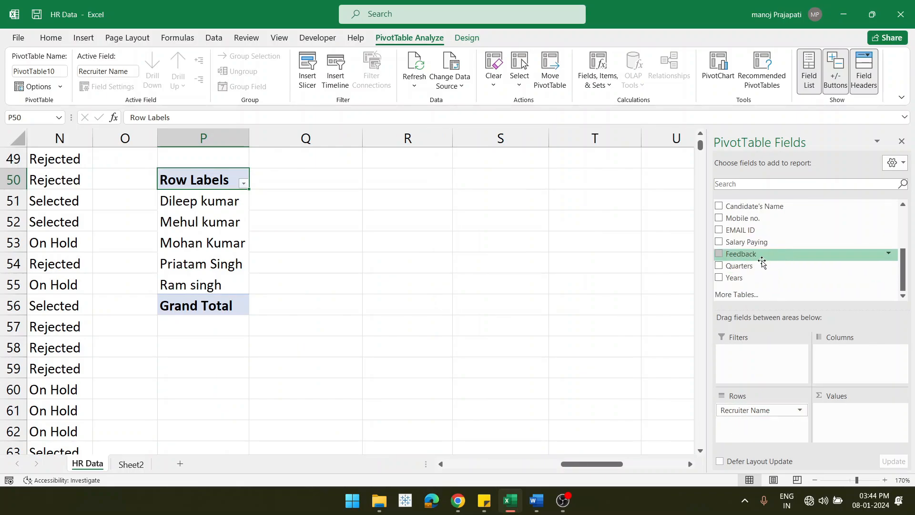
left_click_drag(751, 265, 759, 428)
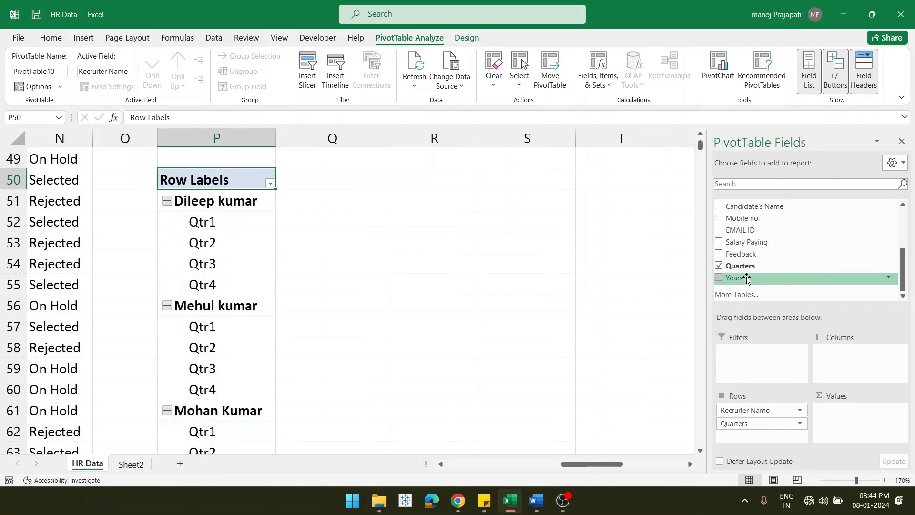
Step: Refresh all pivot tables and add Submission By Recruiter to the values of the recruiter pivot table
scroll(762, 229, "up", 3)
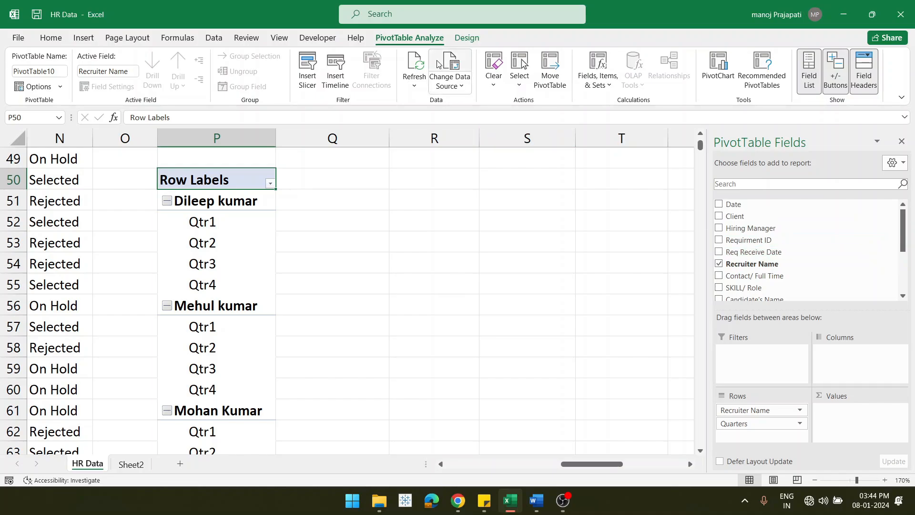
left_click(418, 90)
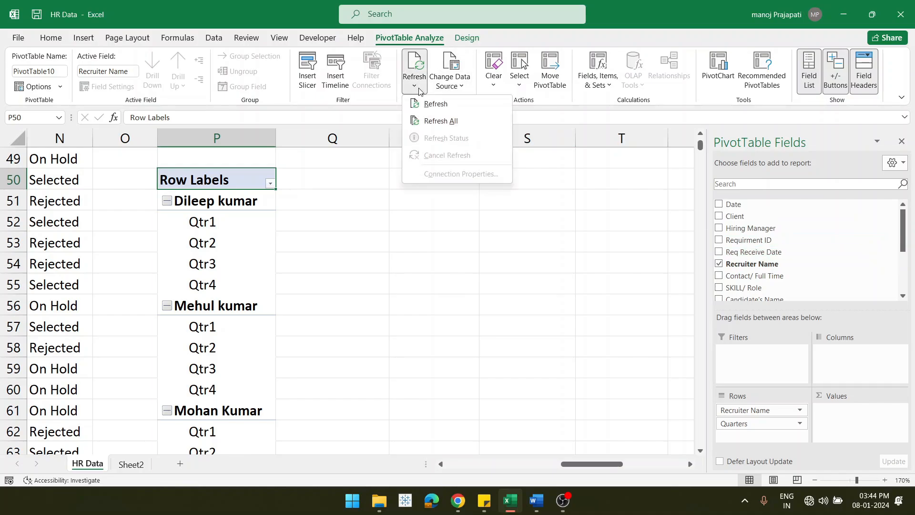
left_click(441, 121)
left_click_drag(784, 278, 855, 409)
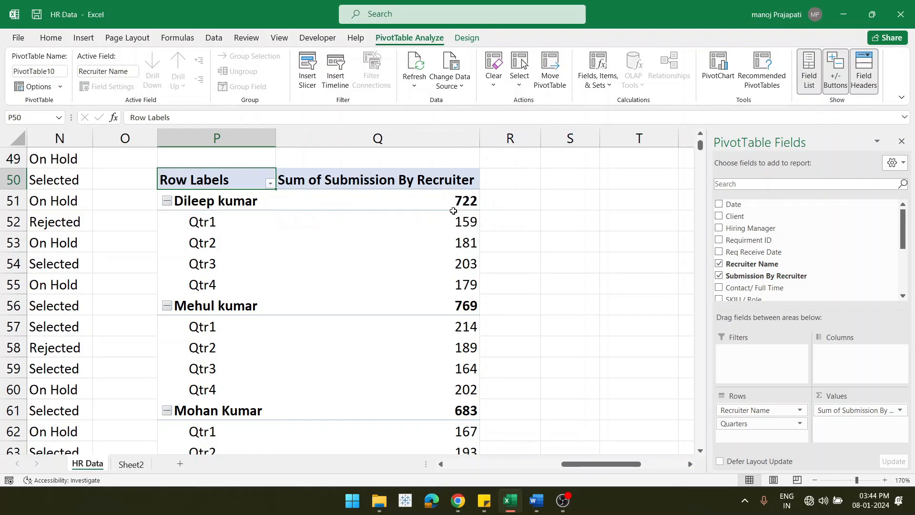
Step: Collapse the quarter details under all five recruiters in the pivot table at P50
left_click(167, 201)
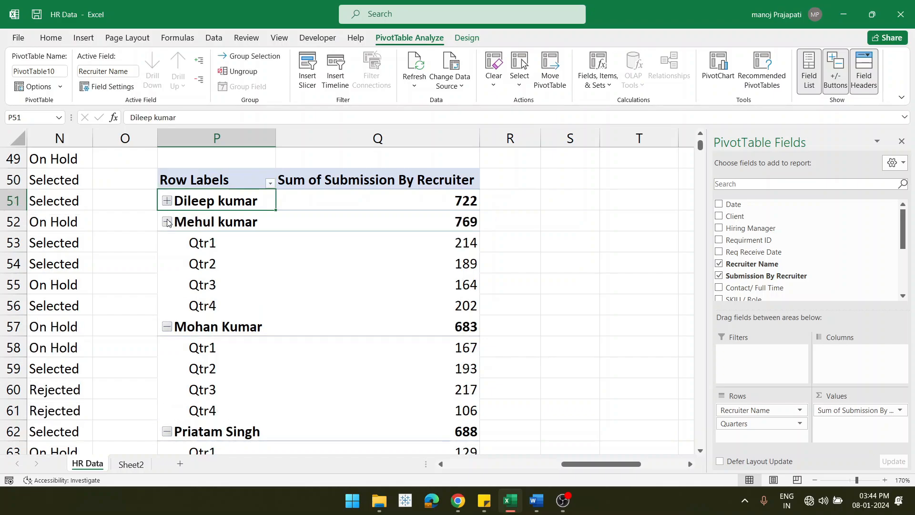
left_click(167, 222)
left_click(168, 243)
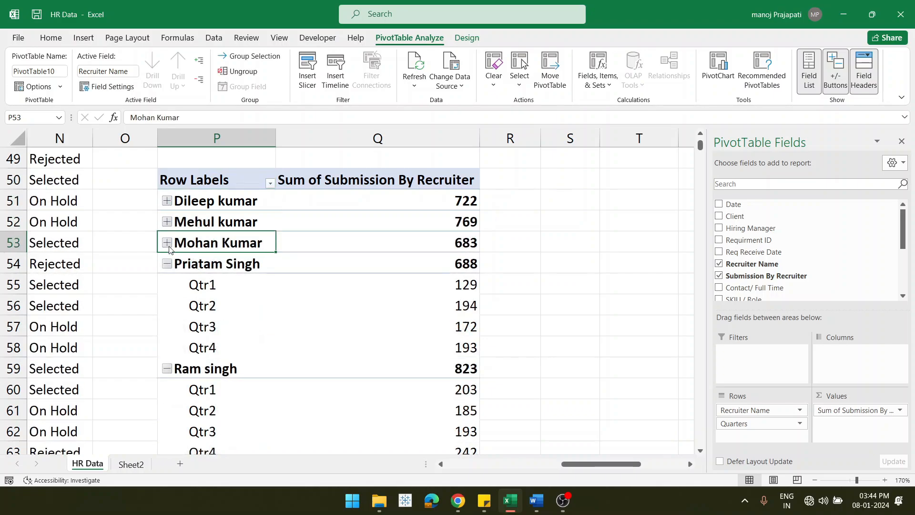
left_click(167, 264)
left_click(168, 285)
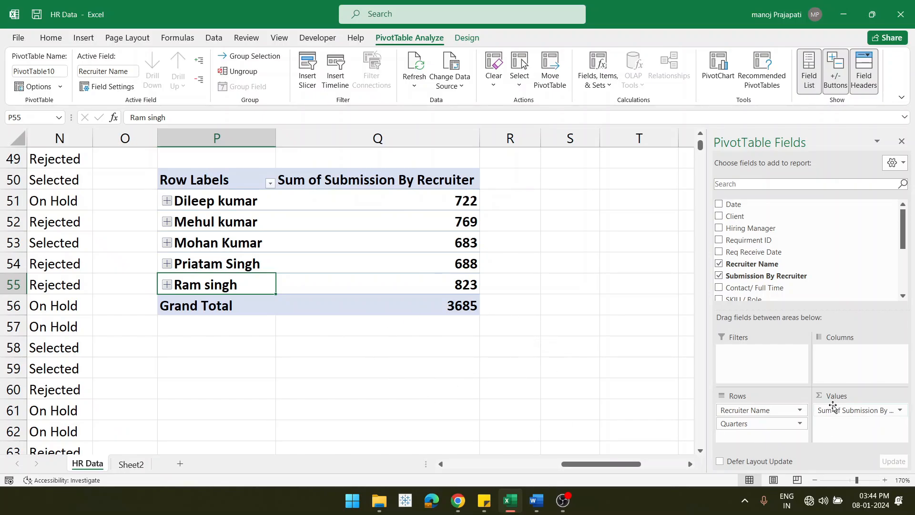
Step: Move the Recruiter Name field from rows to columns and add Years above Quarters in the rows
left_click_drag(756, 412, 875, 353)
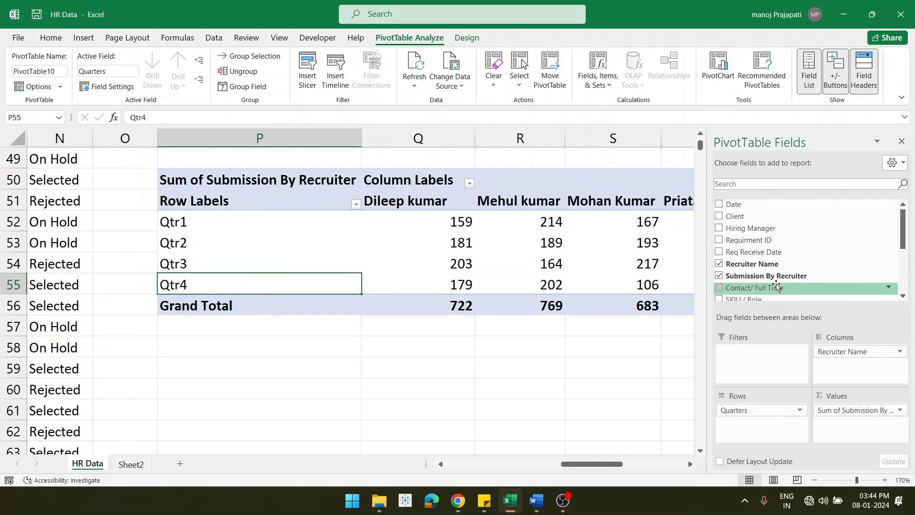
scroll(748, 264, "down", 5)
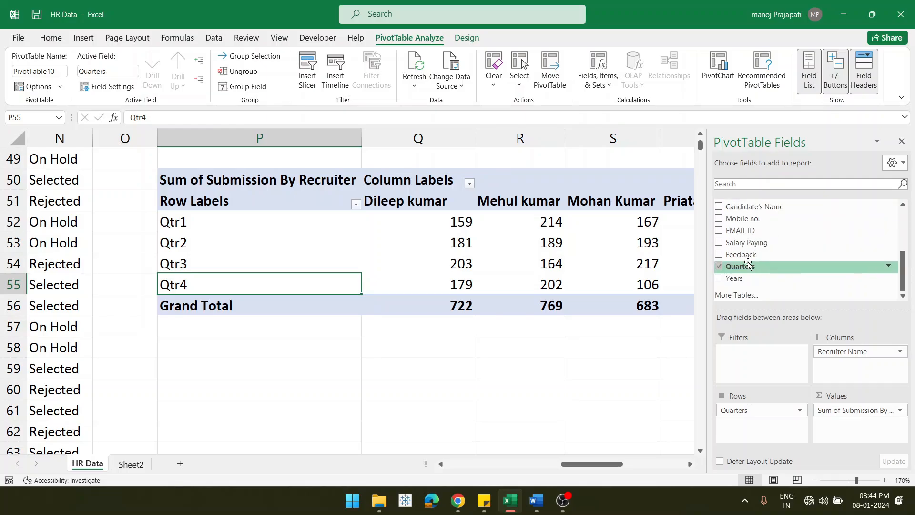
left_click_drag(737, 278, 738, 409)
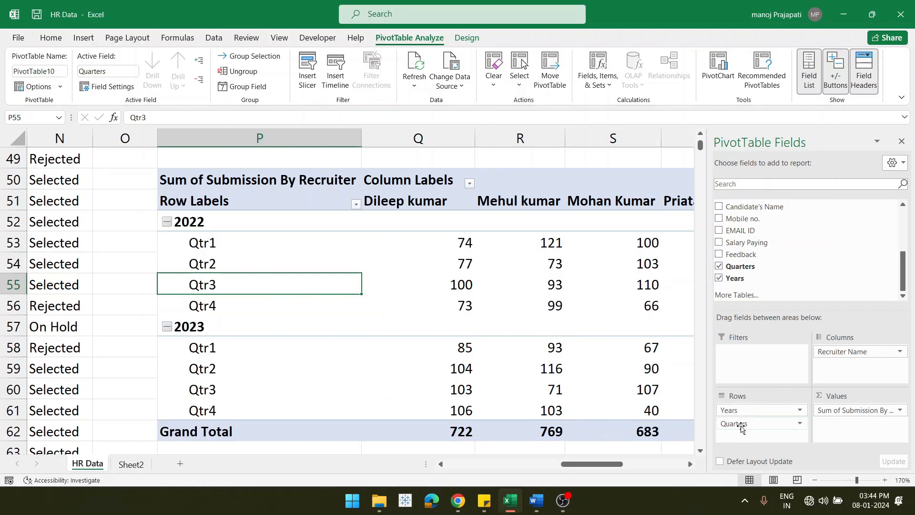
Step: Collapse the 2022 and 2023 groups in the pivot table and review each recruiter's yearly submissions
left_click(171, 224)
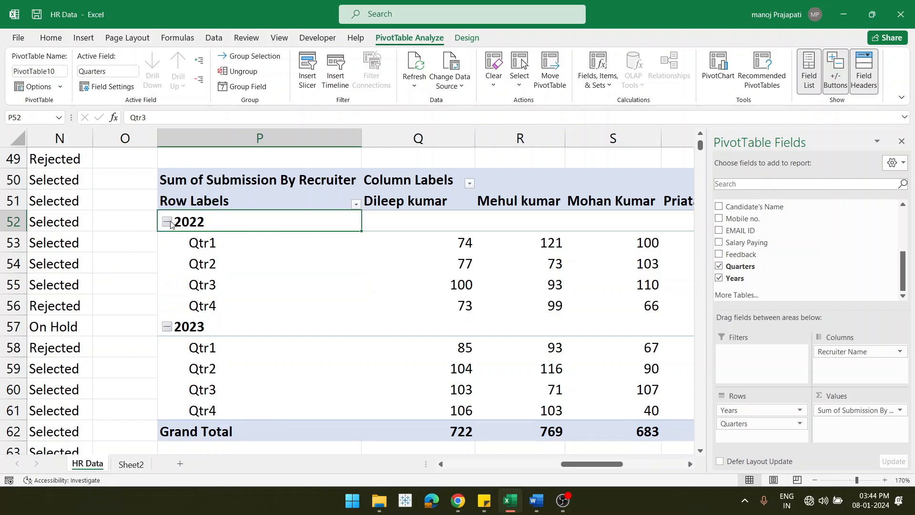
left_click(167, 222)
left_click(167, 243)
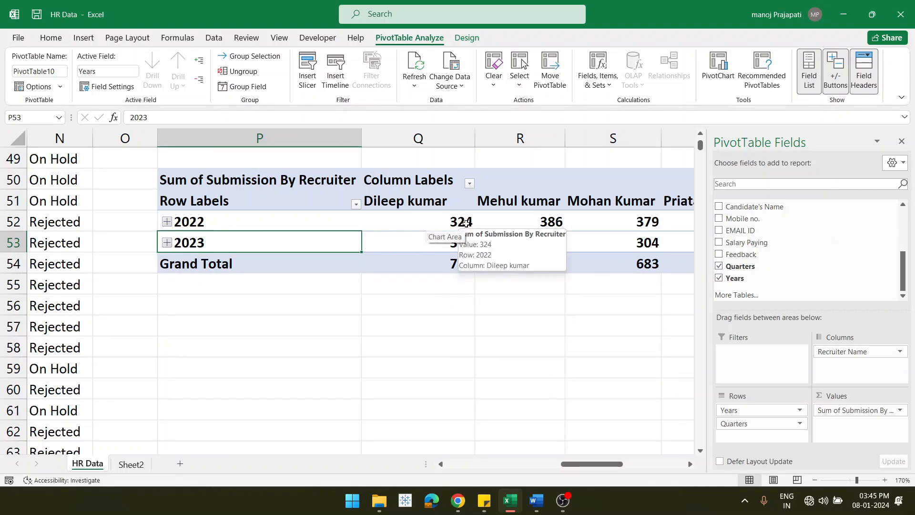
scroll(612, 229, "right", 3)
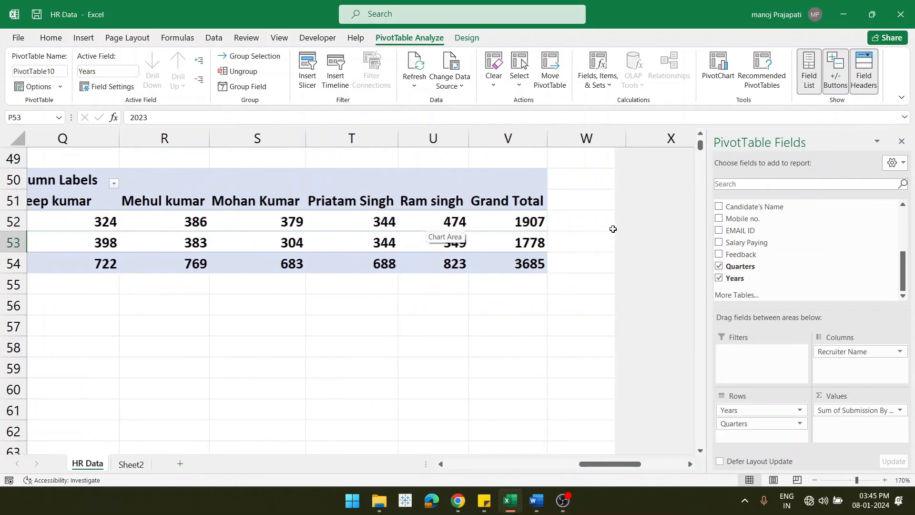
scroll(613, 229, "left", 3)
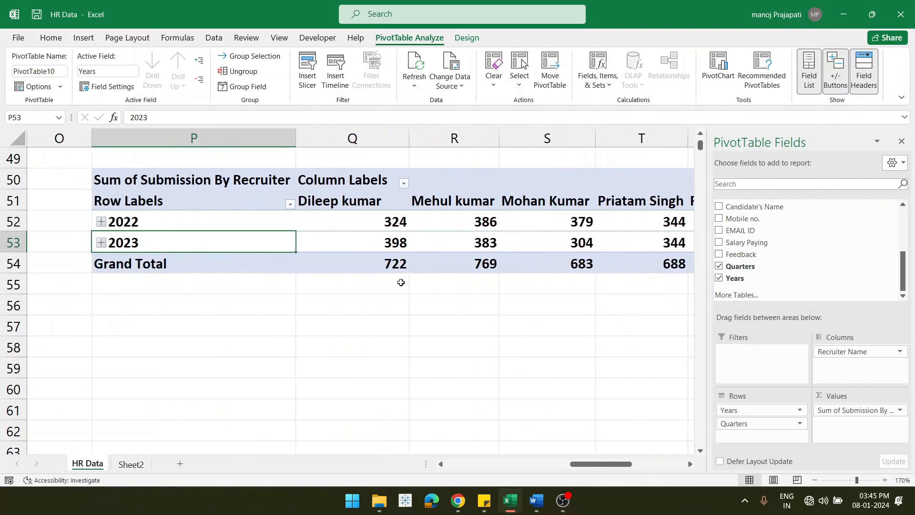
Step: Insert a clustered column chart from the recruiter pivot table and move it clear of the row labels
left_click(84, 37)
left_click(404, 79)
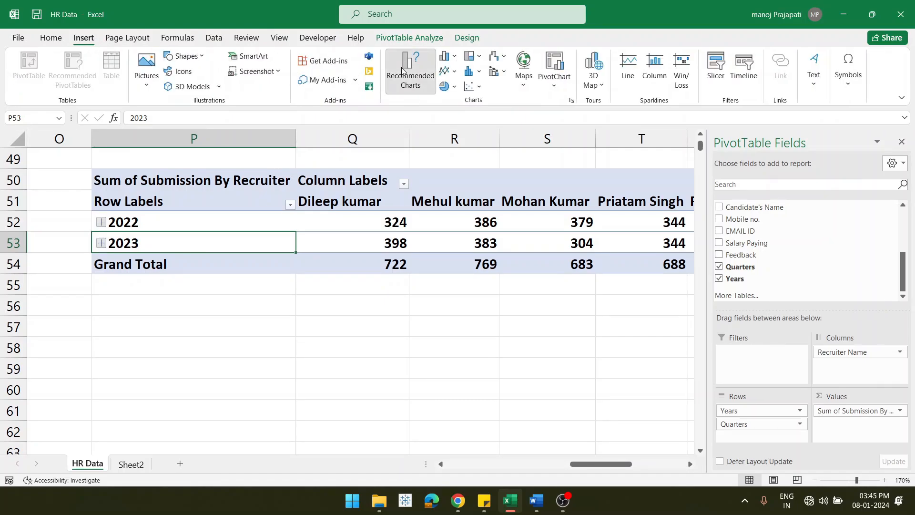
mouse_move(447, 222)
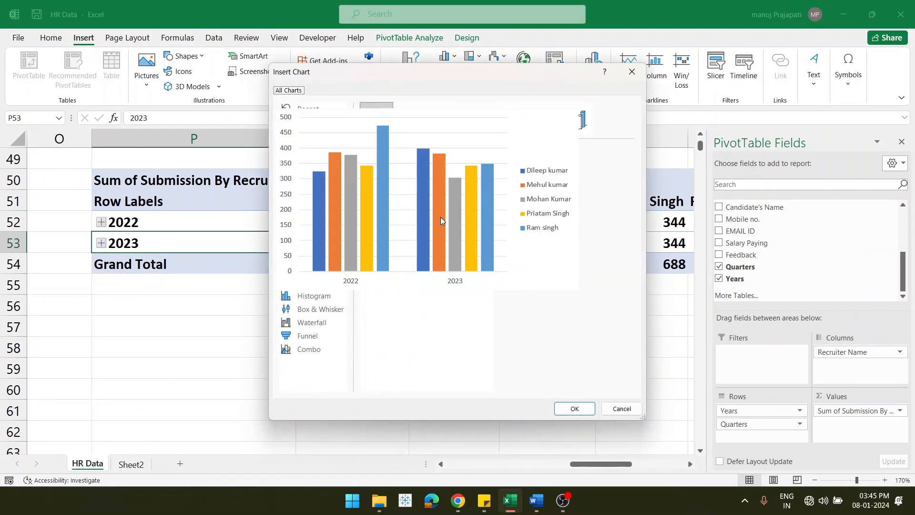
left_click(575, 409)
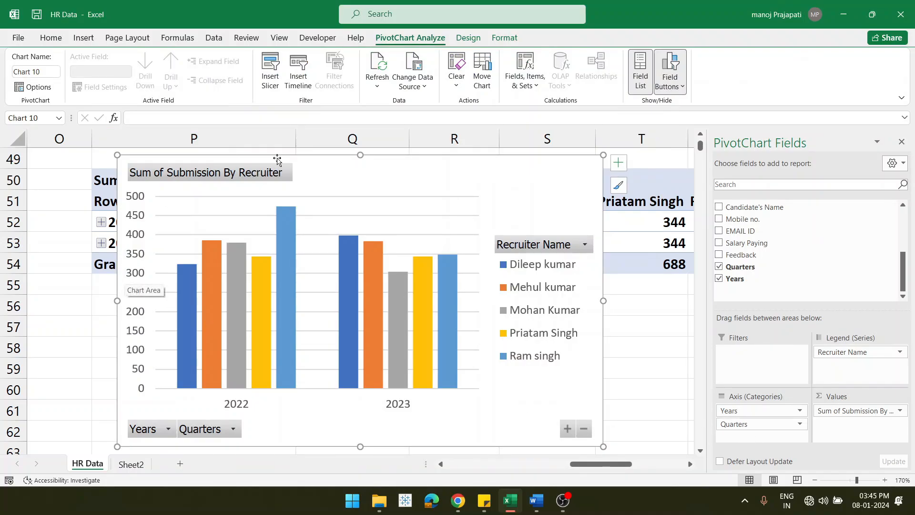
left_click_drag(277, 159, 373, 156)
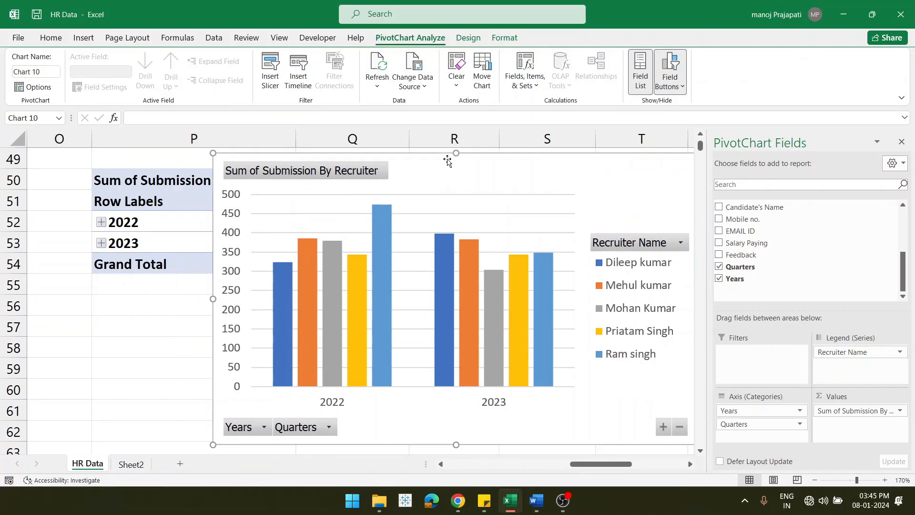
Step: Expand the 2022 group into quarters and check the recruiters' columns for each quarter in the chart
left_click(101, 225)
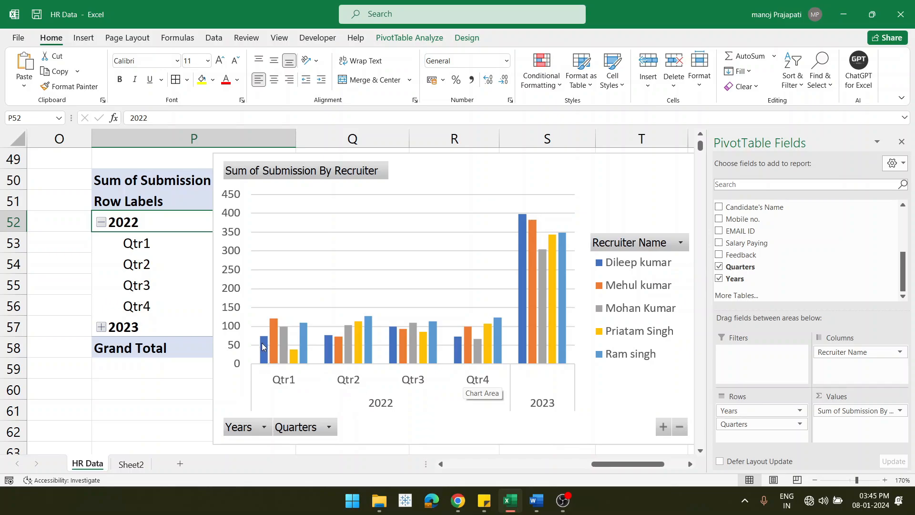
mouse_move(263, 343)
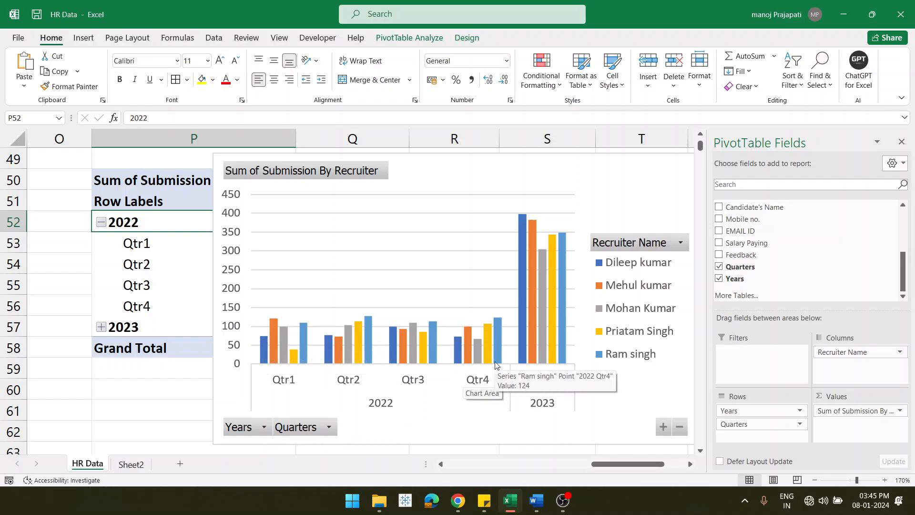
scroll(441, 344, "down", 1)
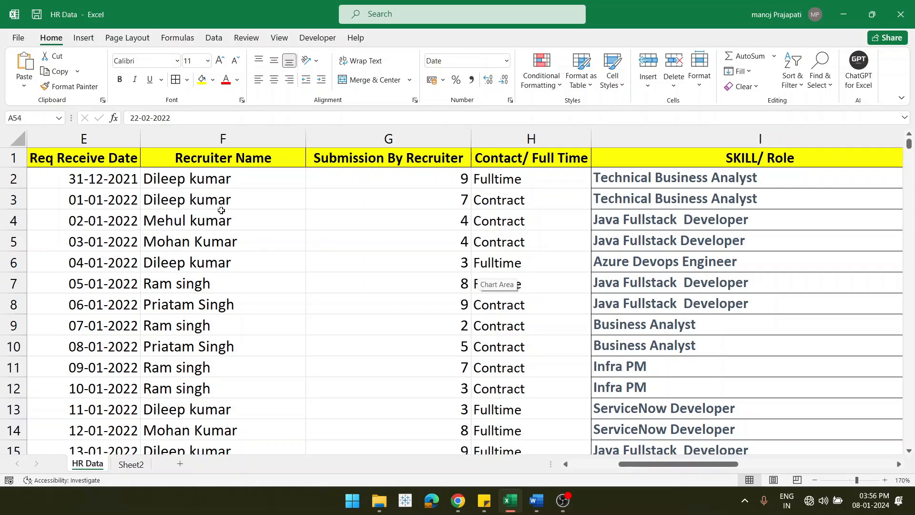
Step: Examine the Contact/ Full Time column entries beside the recruiters in the HR Data sheet
left_click(497, 156)
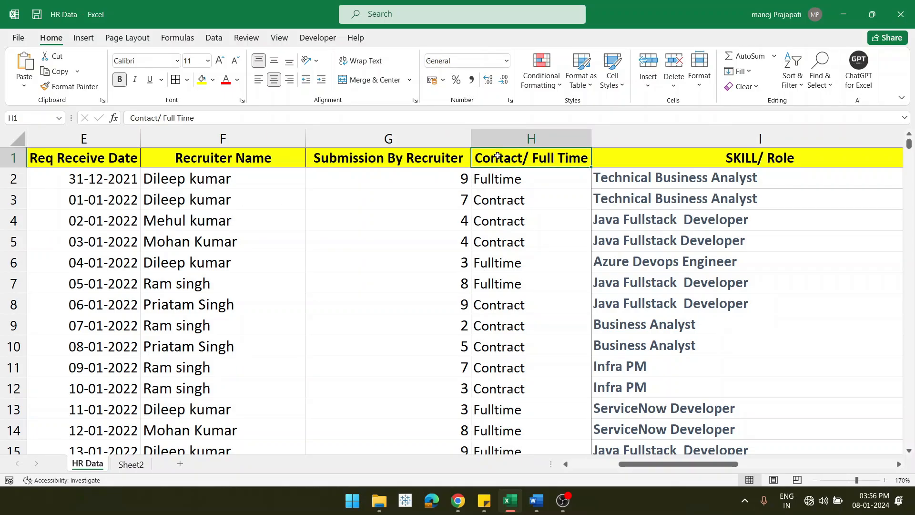
left_click(512, 218)
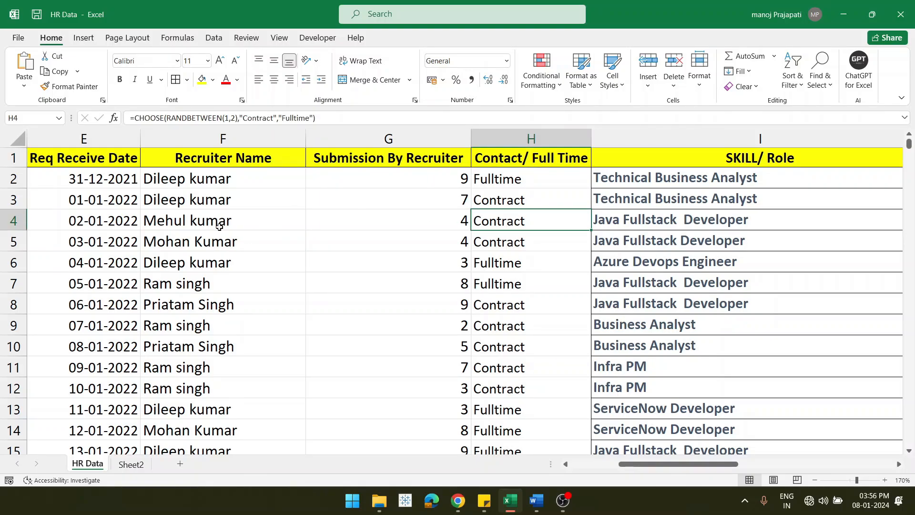
left_click(501, 181)
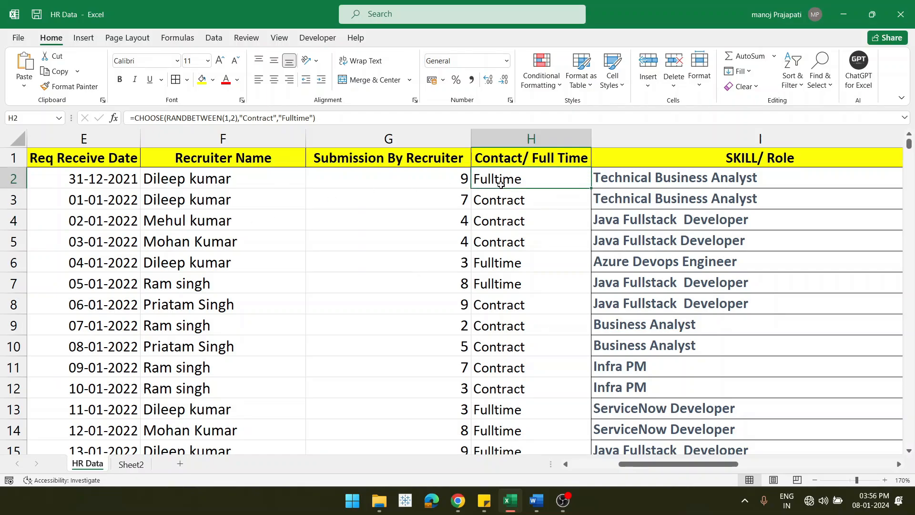
left_click(508, 226)
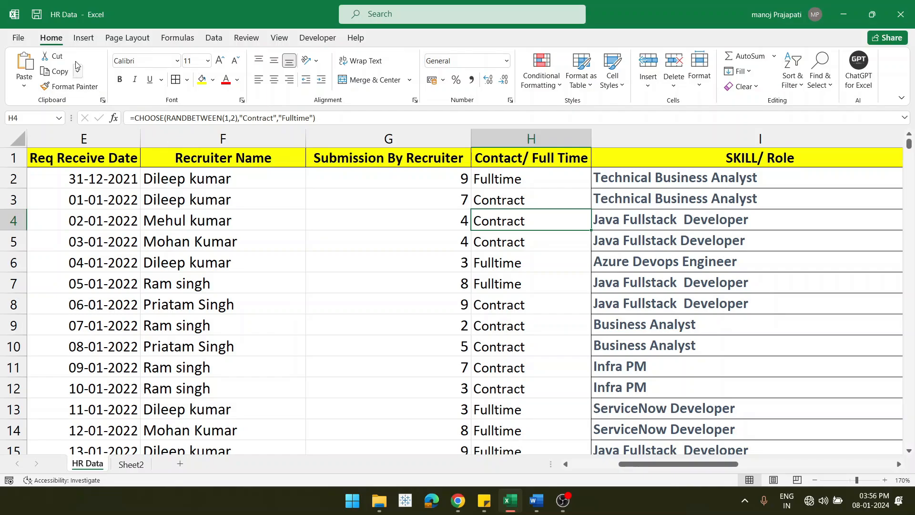
Step: Insert a new pivot table based on HR Data A1:N731, placed in the existing worksheet at cell P65
left_click(83, 38)
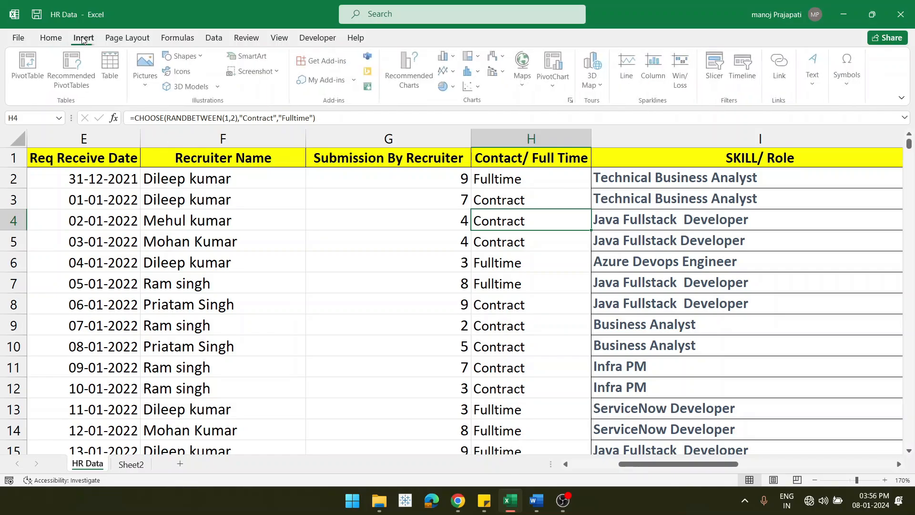
left_click(27, 67)
left_click(626, 304)
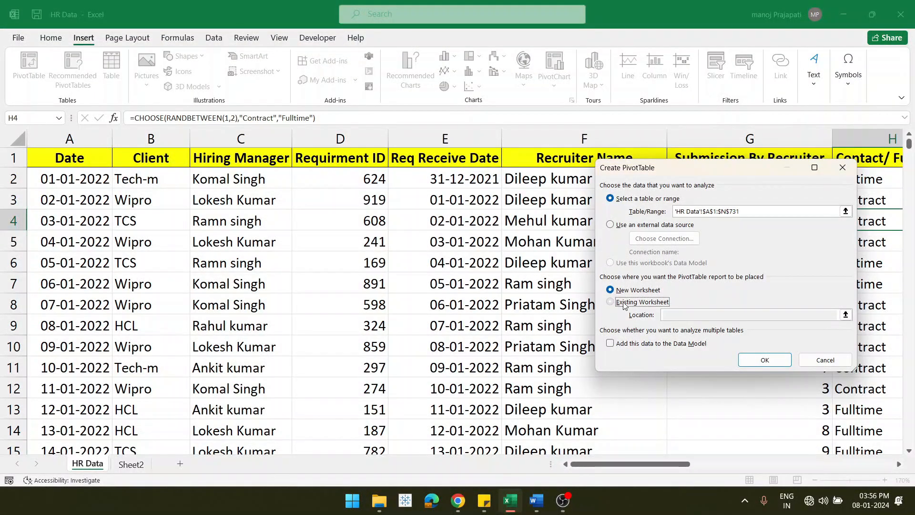
scroll(522, 326, "down", 20)
scroll(522, 326, "right", 6)
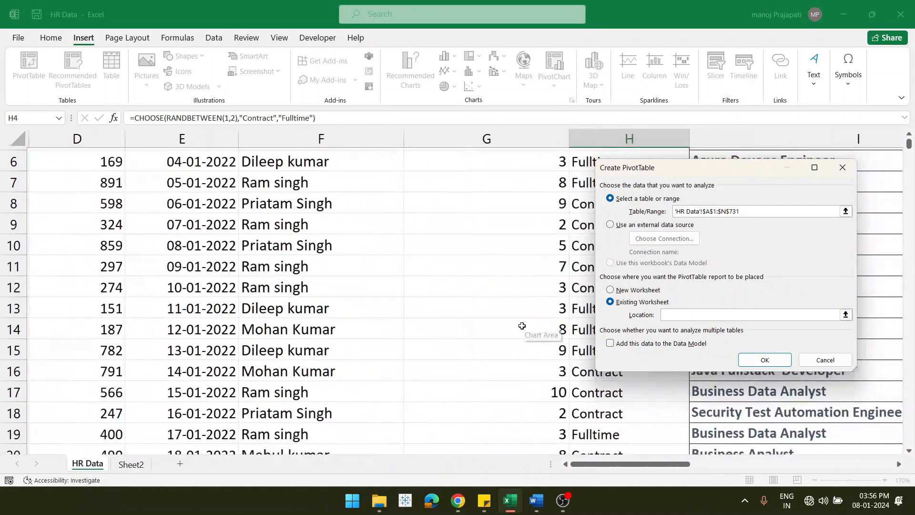
scroll(522, 326, "up", 4)
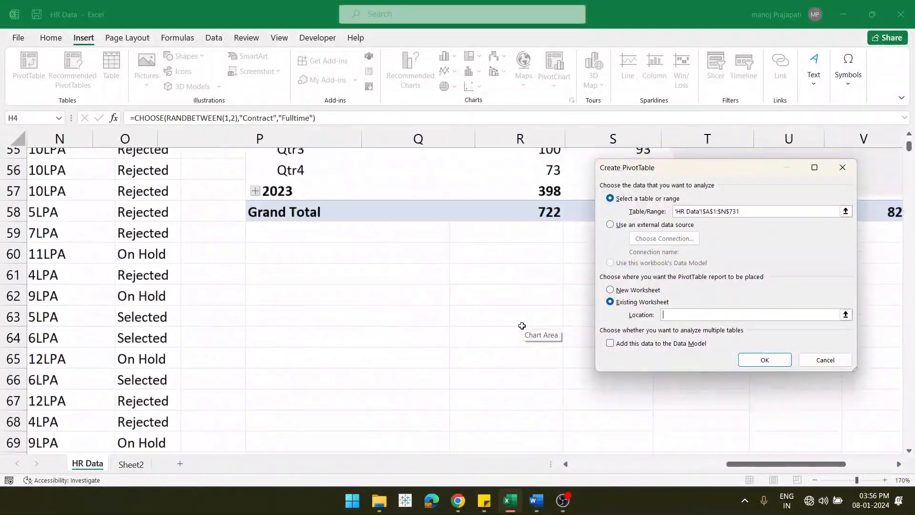
scroll(523, 329, "down", 1)
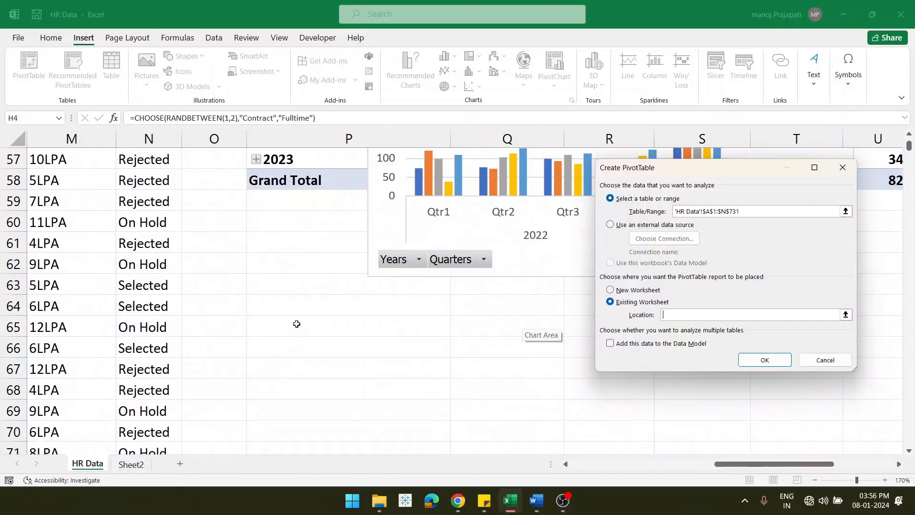
left_click(296, 324)
left_click(754, 359)
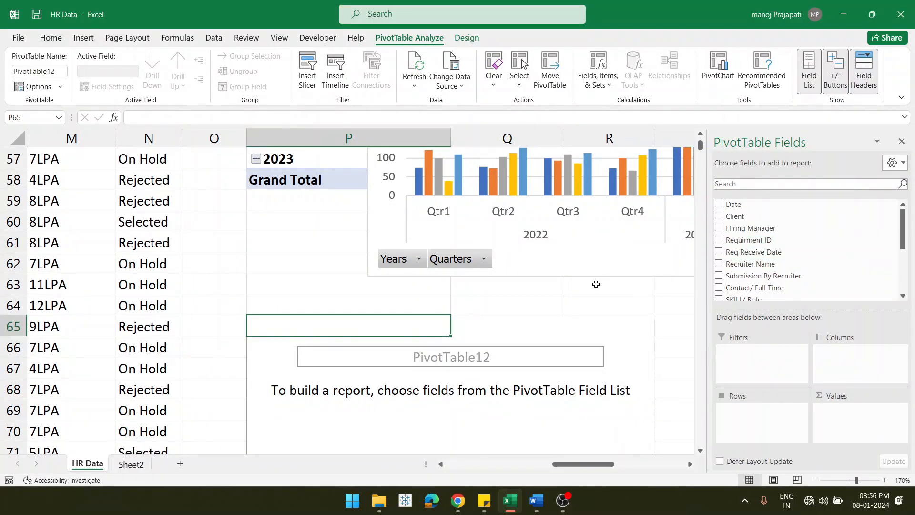
Step: Add Recruiter Name with Contact/ Full Time beneath it to the new pivot table's rows, and Submission By Recruiter to its values
scroll(596, 284, "down", 2)
scroll(596, 284, "right", 2)
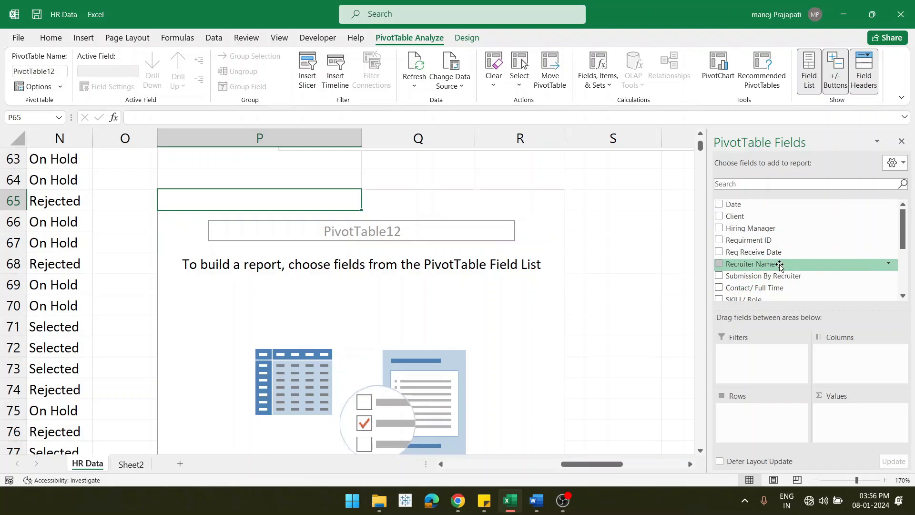
left_click_drag(779, 265, 755, 416)
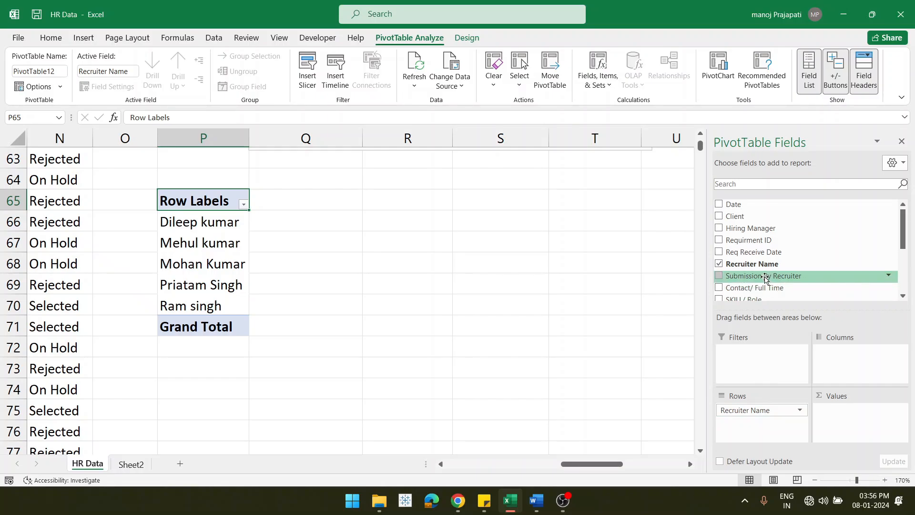
left_click_drag(764, 279, 859, 411)
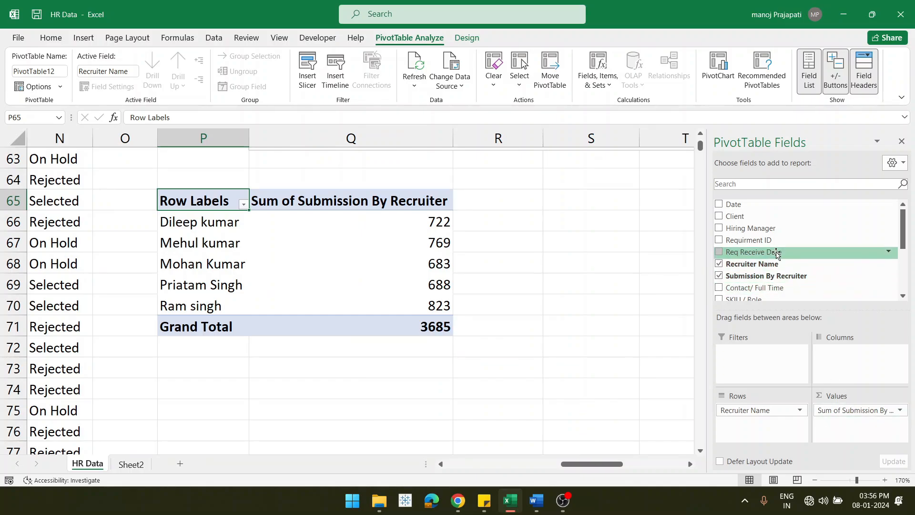
scroll(771, 243, "down", 5)
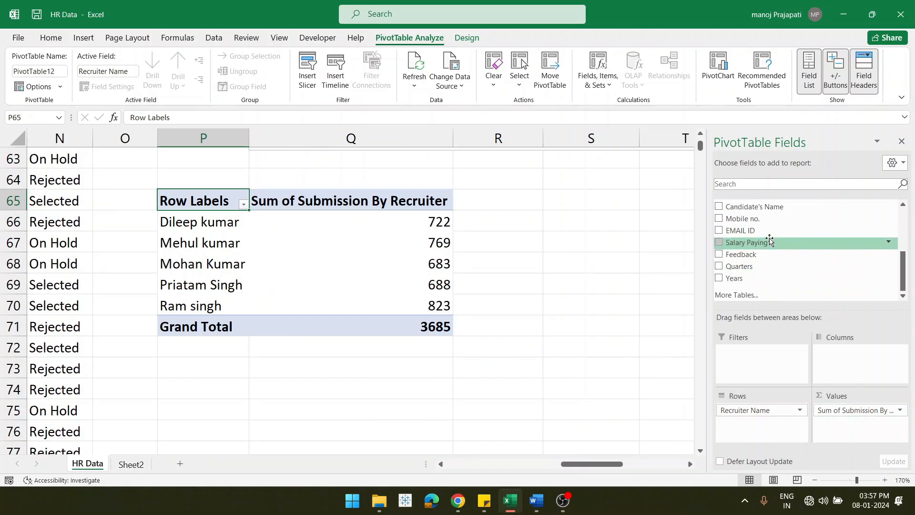
scroll(769, 240, "up", 5)
left_click_drag(761, 292, 752, 428)
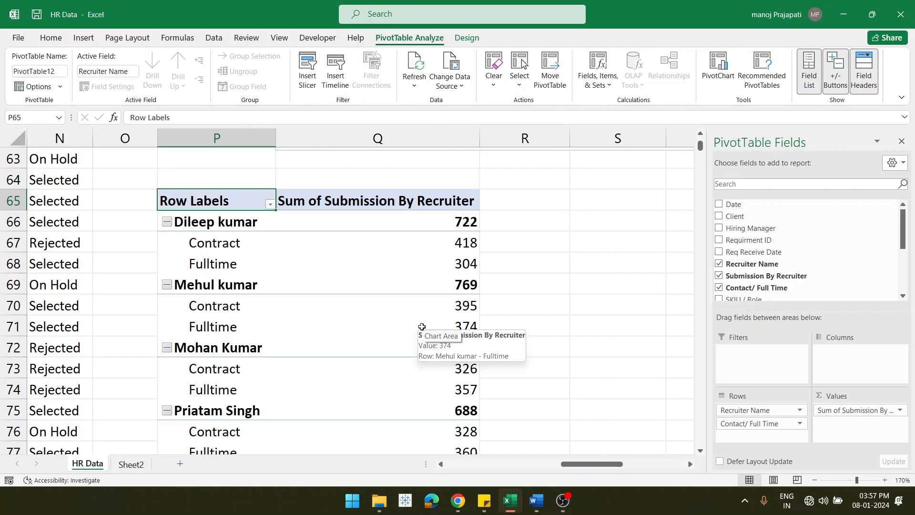
Step: Start a chart for the recruiter and contract type pivot table and preview the Line, Pie and Bar types
scroll(422, 327, "down", 2)
scroll(421, 327, "up", 1)
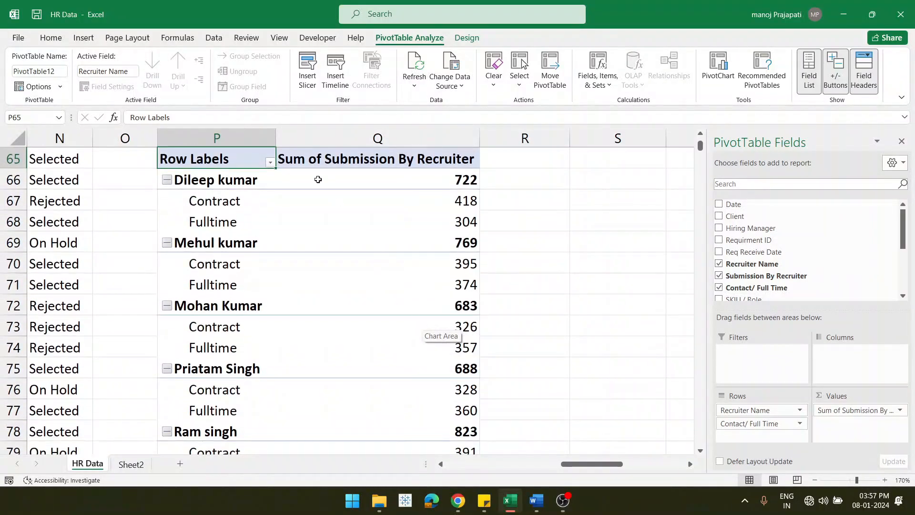
left_click(84, 38)
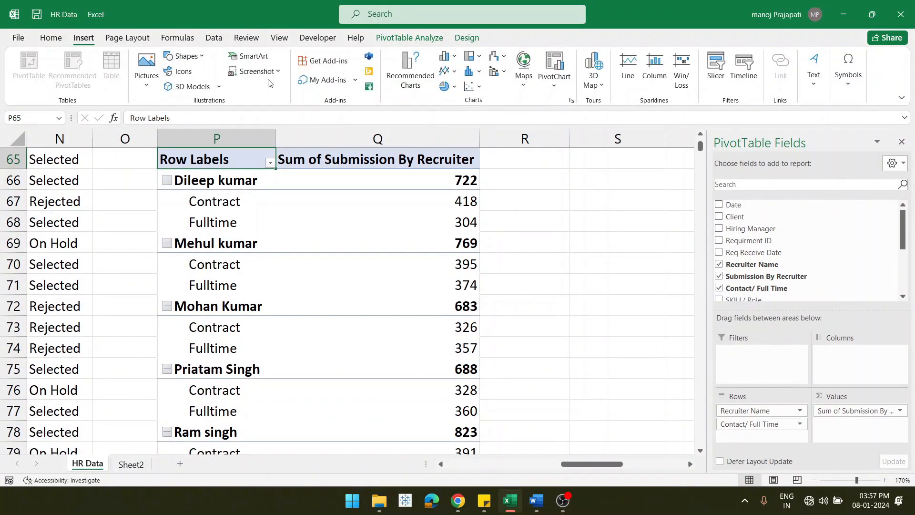
left_click(411, 71)
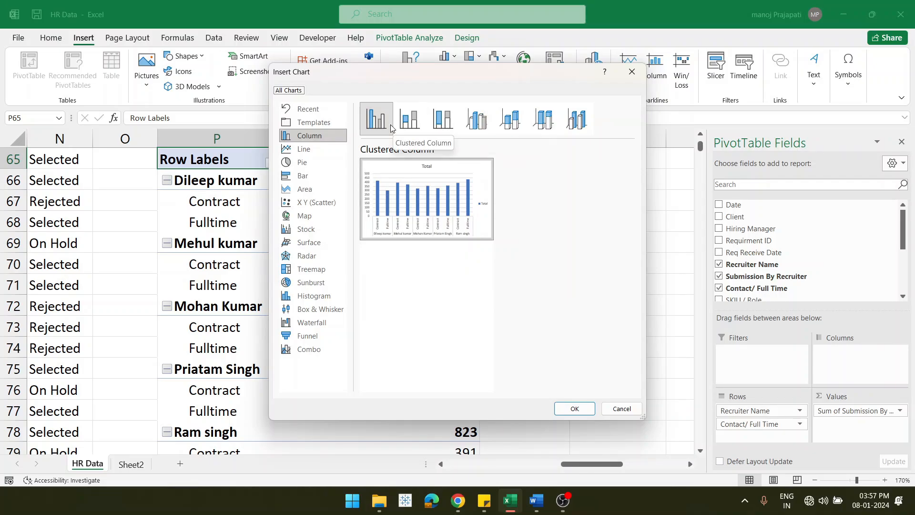
left_click(296, 148)
mouse_move(438, 193)
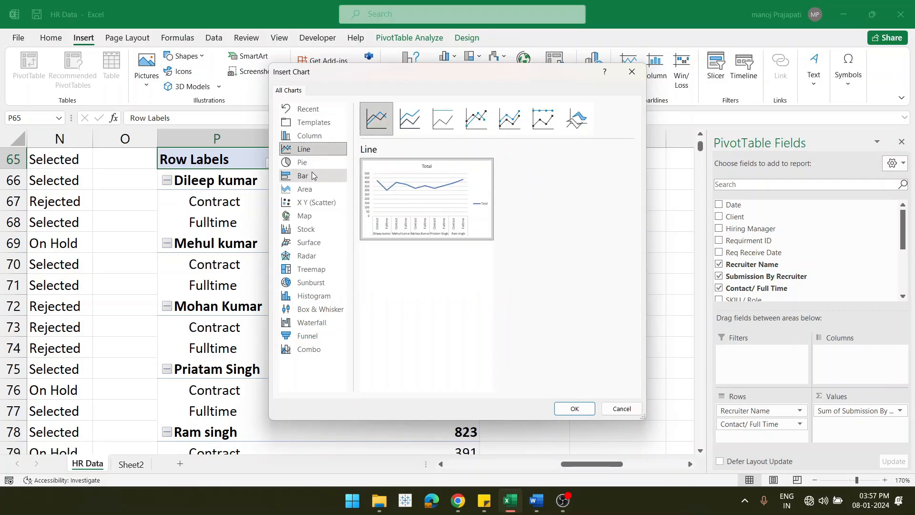
left_click(312, 170)
mouse_move(429, 218)
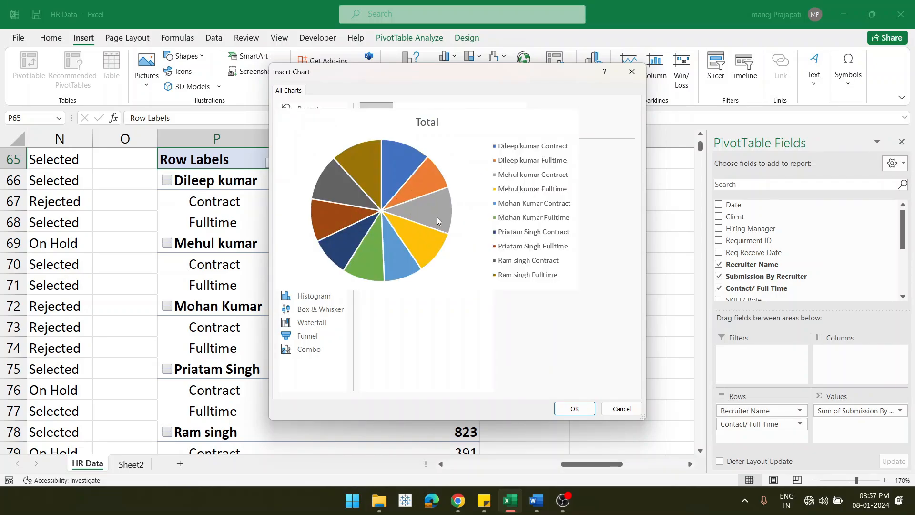
left_click(303, 175)
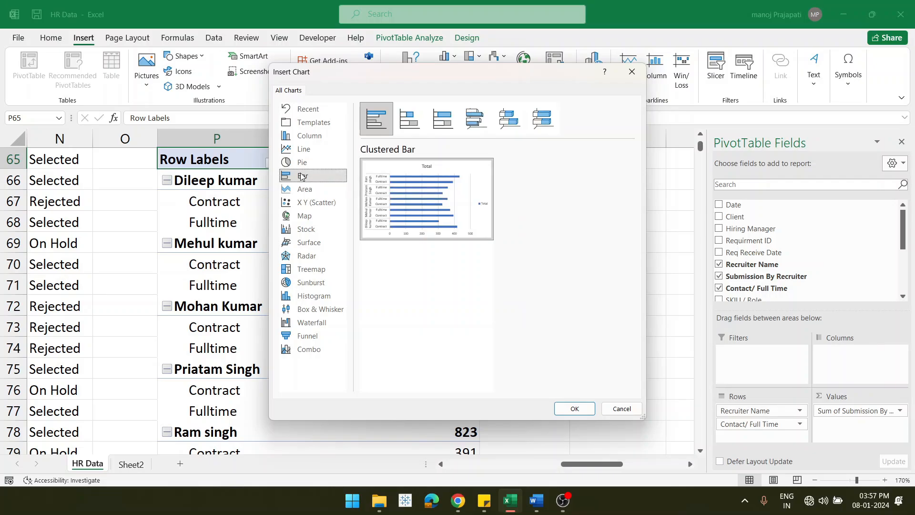
mouse_move(407, 211)
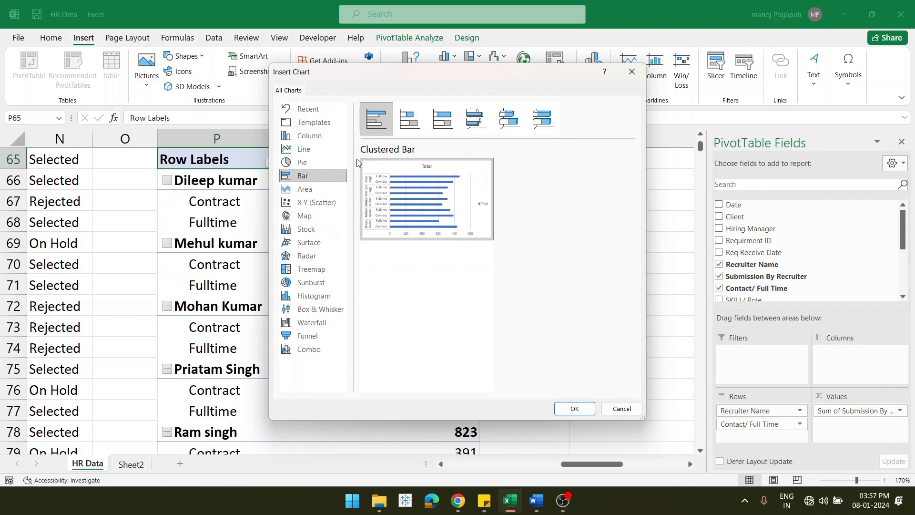
Step: Insert a Clustered Column chart for the pivot table and move it into the empty area beside the table
left_click(309, 139)
mouse_move(452, 220)
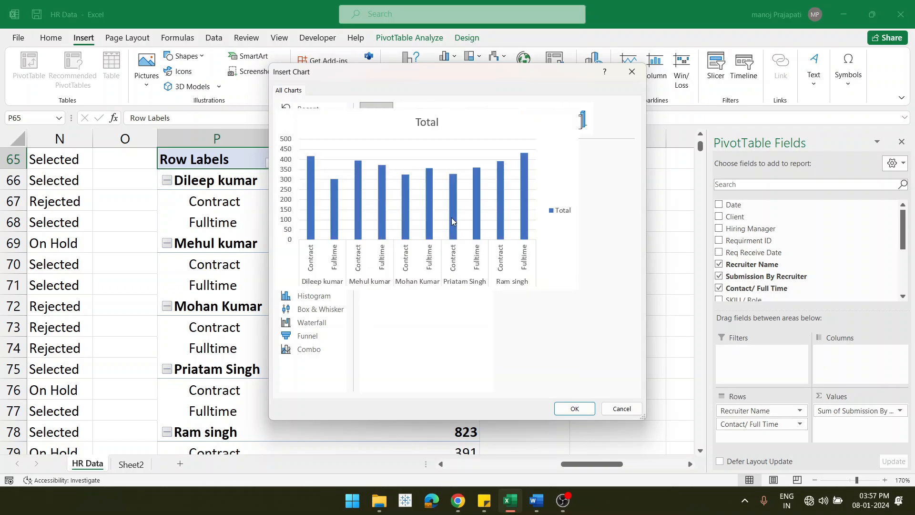
left_click(574, 409)
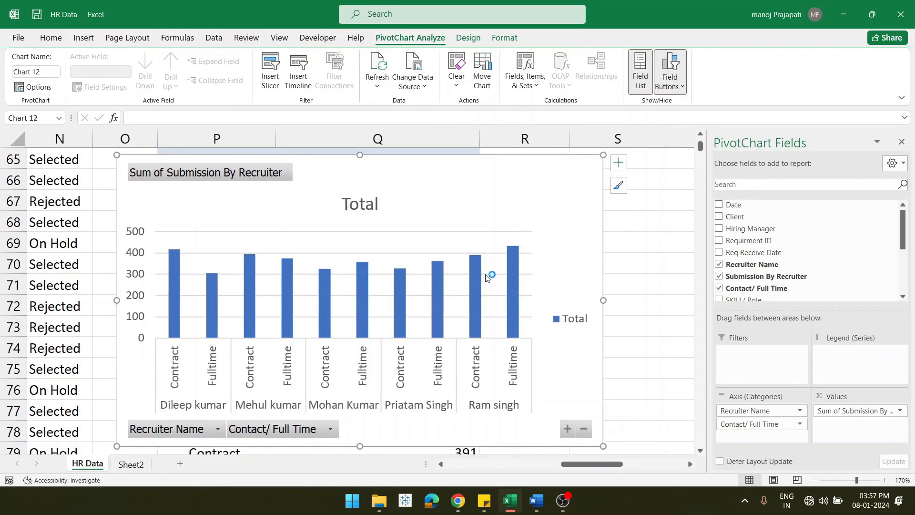
left_click(506, 295)
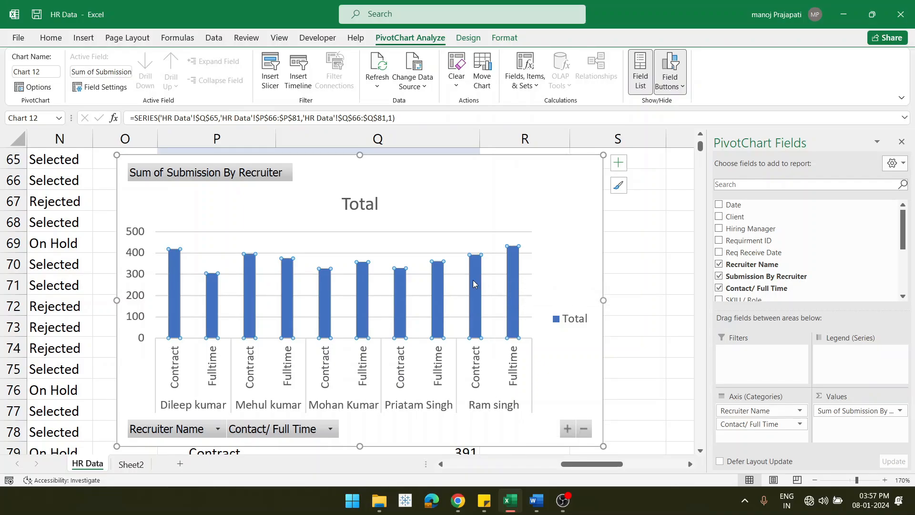
left_click_drag(516, 185, 680, 323)
Step: Show the Sum of Submission By Recruiter values in the pivot table as % of Grand Total
left_click(214, 179)
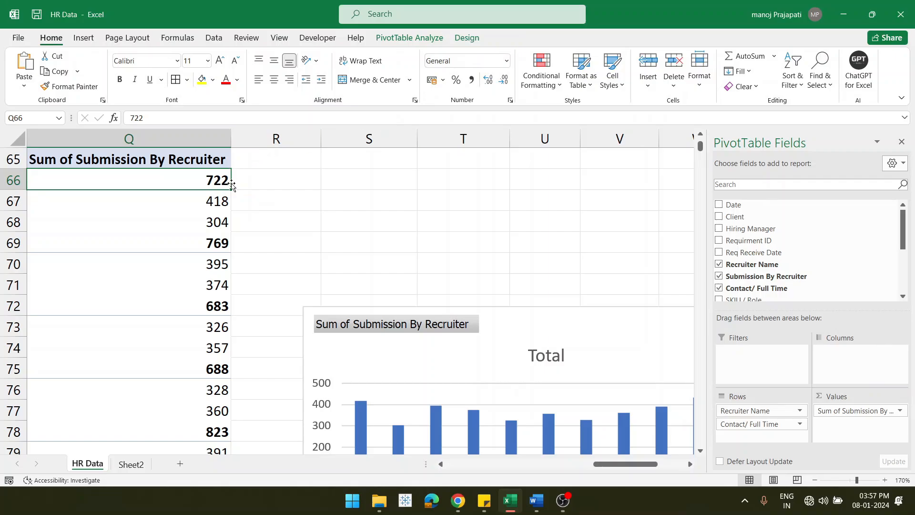
right_click(212, 182)
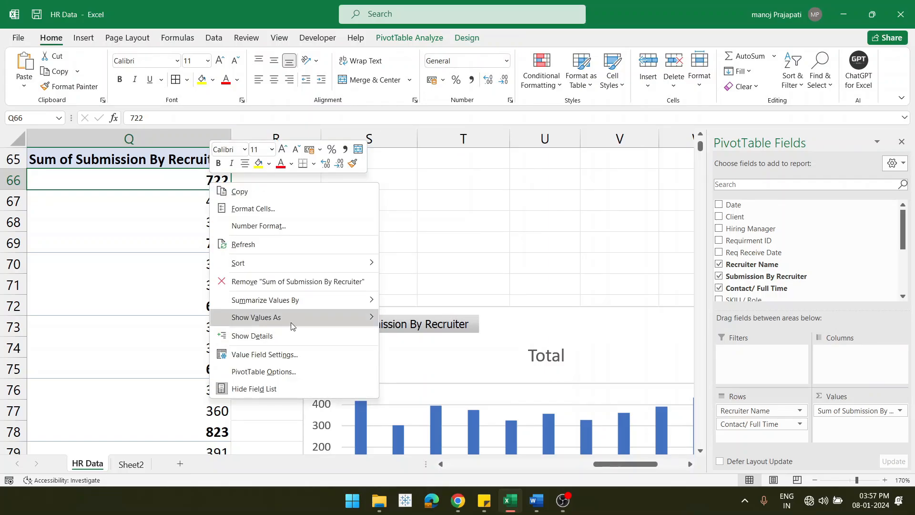
mouse_move(292, 327)
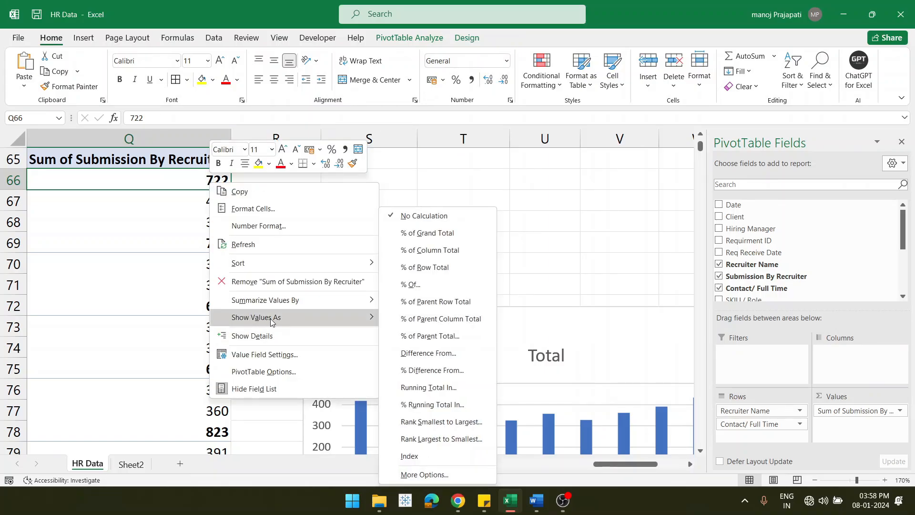
left_click(425, 233)
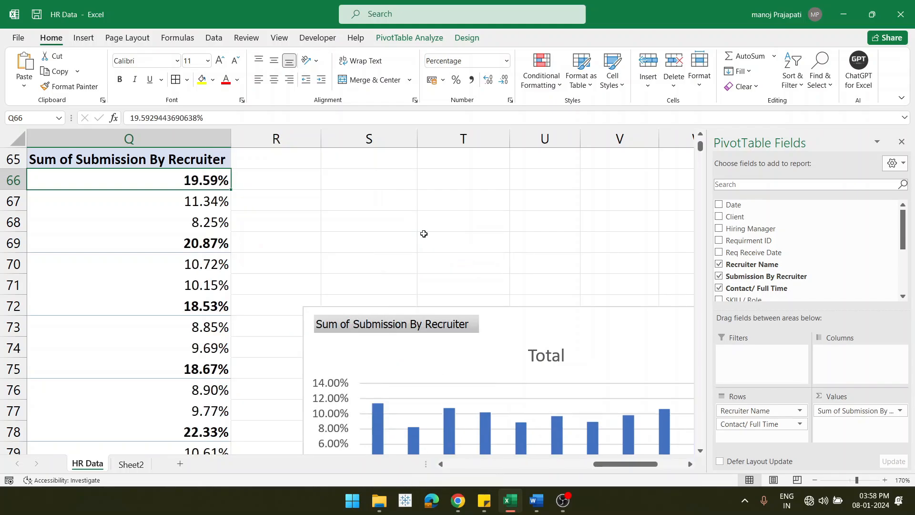
Step: Format the pivot table percentages in Q66:Q81 with no decimal places
mouse_move(216, 187)
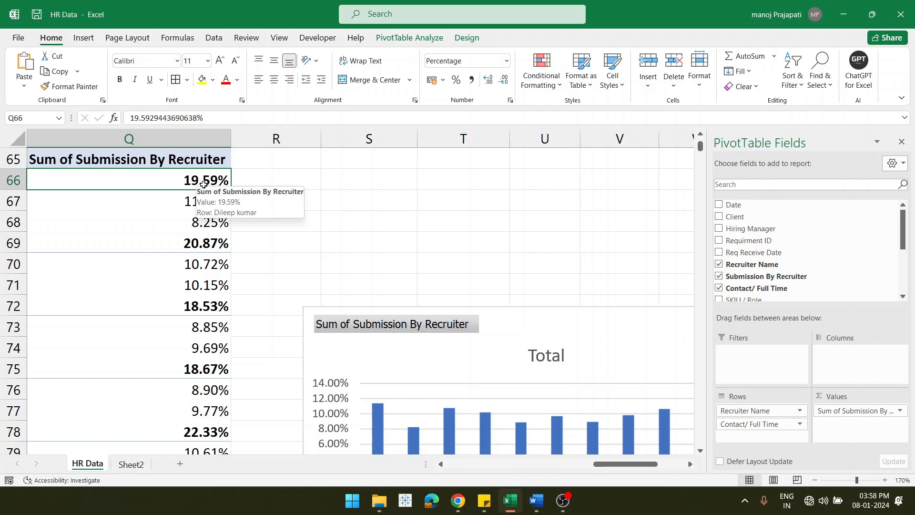
key("shift+Down")
key("shift+Down")
key("shift+Down")
key("shift+Down")
key("shift+Down")
key("shift+Down")
key("shift+Down")
key("shift+Down")
key("shift+Down")
key("shift+Down")
key("shift+Down")
key("shift+Down")
key("shift+Down")
key("shift+Down")
key("shift+Down")
key("shift+Down")
key("shift+Down")
key("shift+Down")
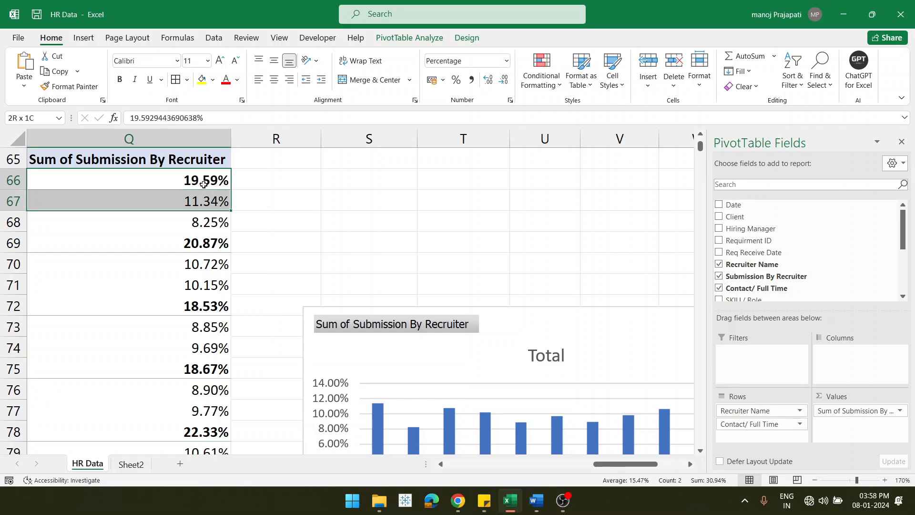
key("shift+Up")
key("shift+Up")
key("shift+Up")
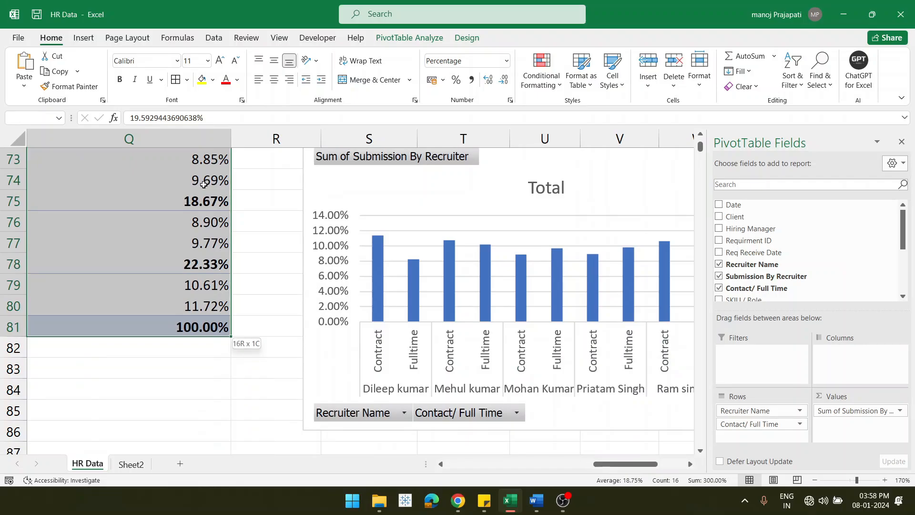
left_click(503, 80)
left_click(503, 80)
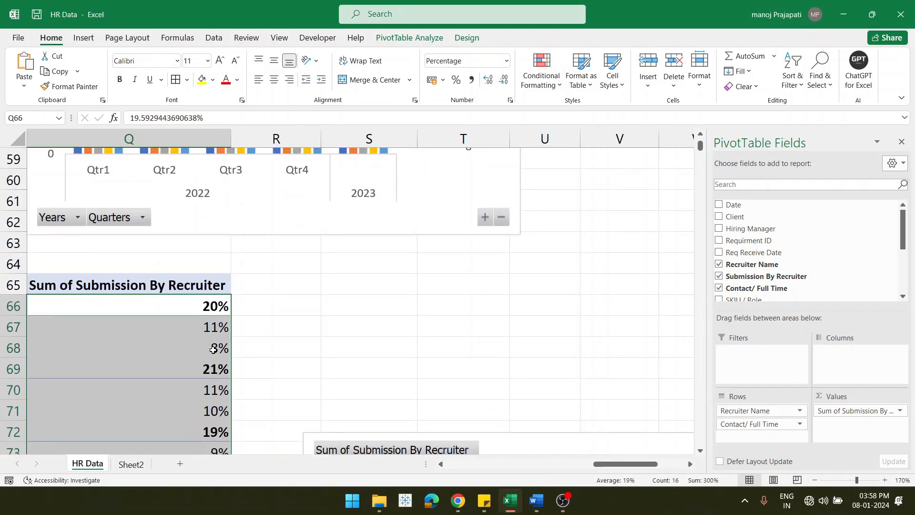
left_click(221, 312)
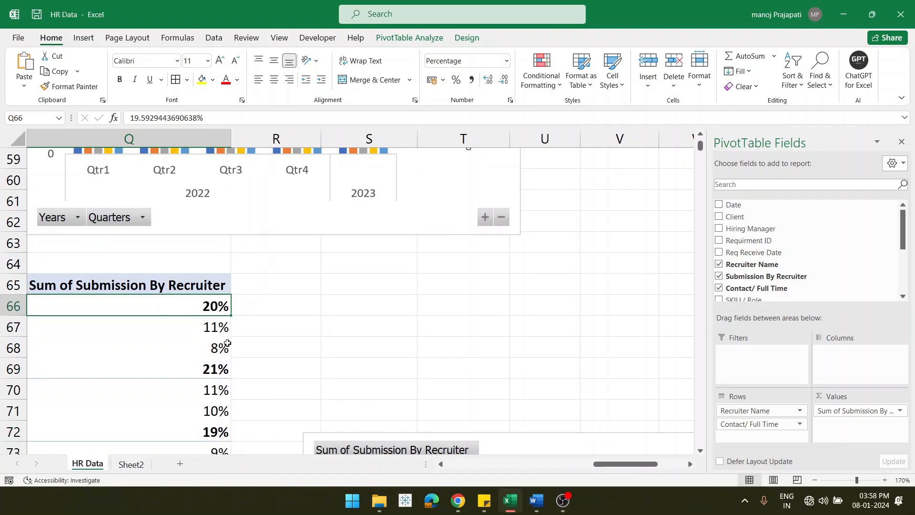
Step: Add data labels to the columns of the recruiter and contract type chart
scroll(227, 343, "down", 1)
scroll(404, 350, "down", 3)
scroll(404, 350, "right", 2)
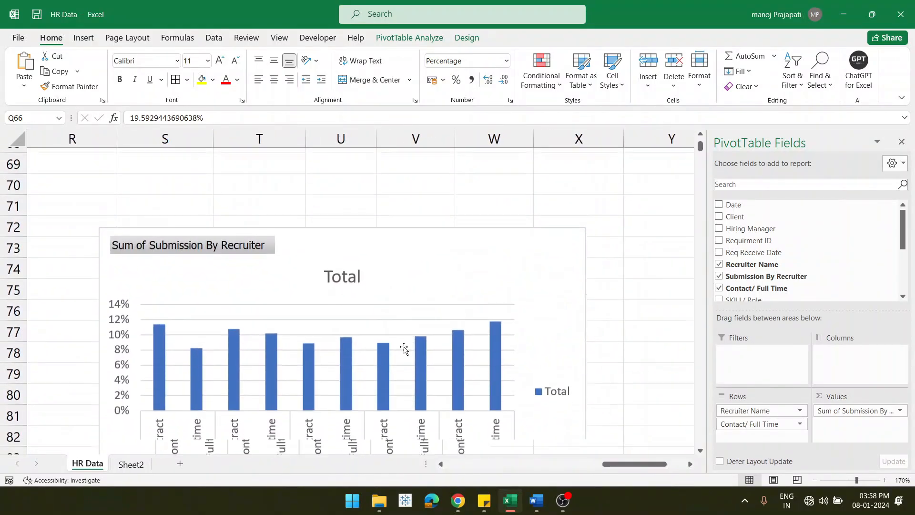
scroll(400, 351, "down", 1)
scroll(402, 348, "up", 1)
left_click(548, 210)
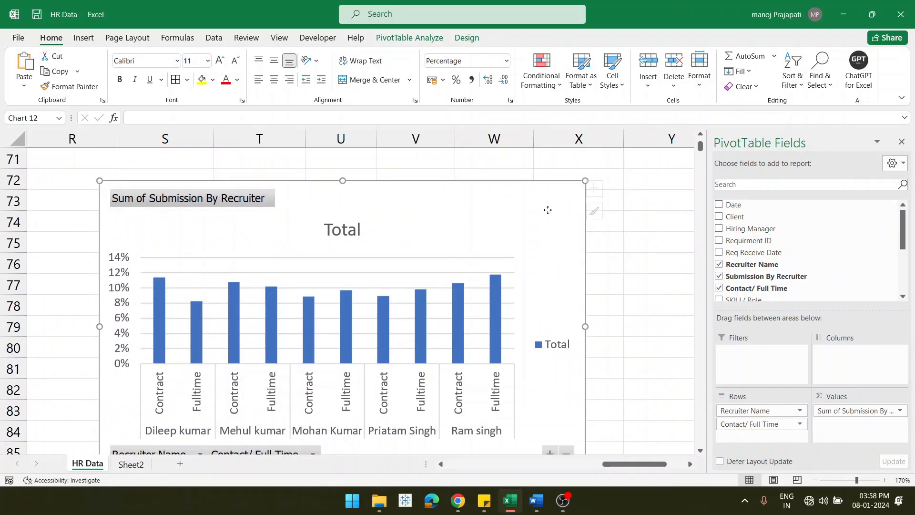
left_click(600, 189)
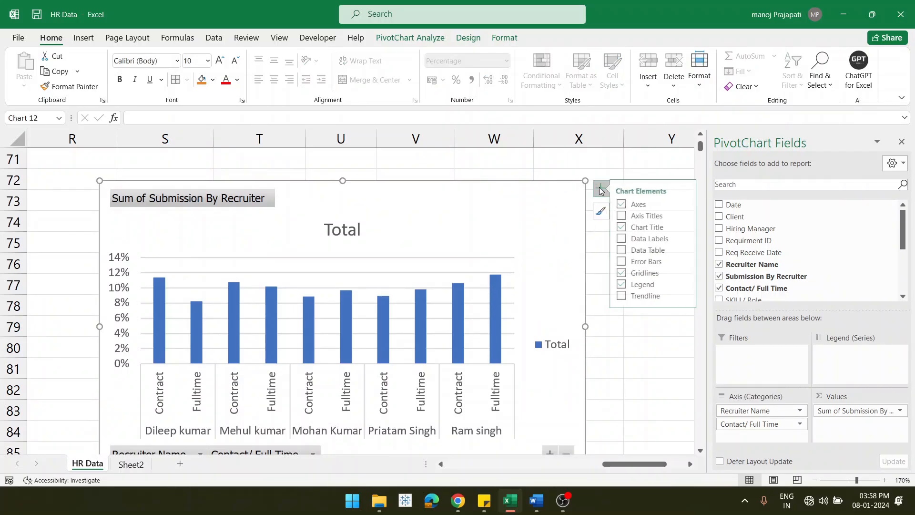
left_click(627, 239)
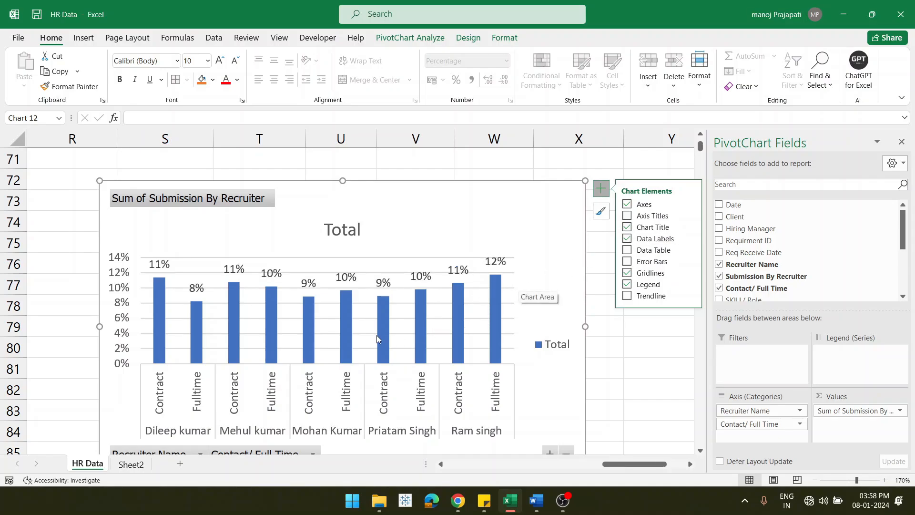
scroll(377, 338, "down", 1)
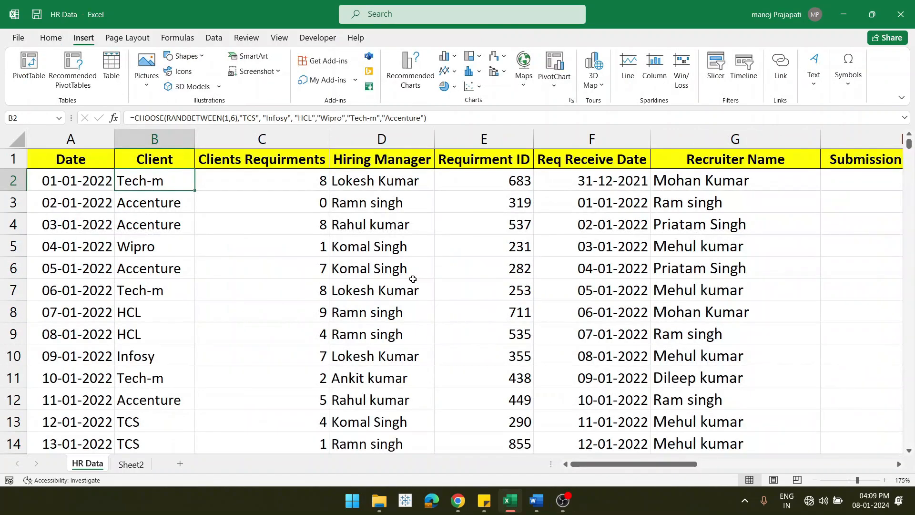
Step: Examine the Clients Requirments entries against the Client column in the HR Data sheet
scroll(413, 278, "down", 1)
scroll(412, 279, "up", 1)
left_click(258, 162)
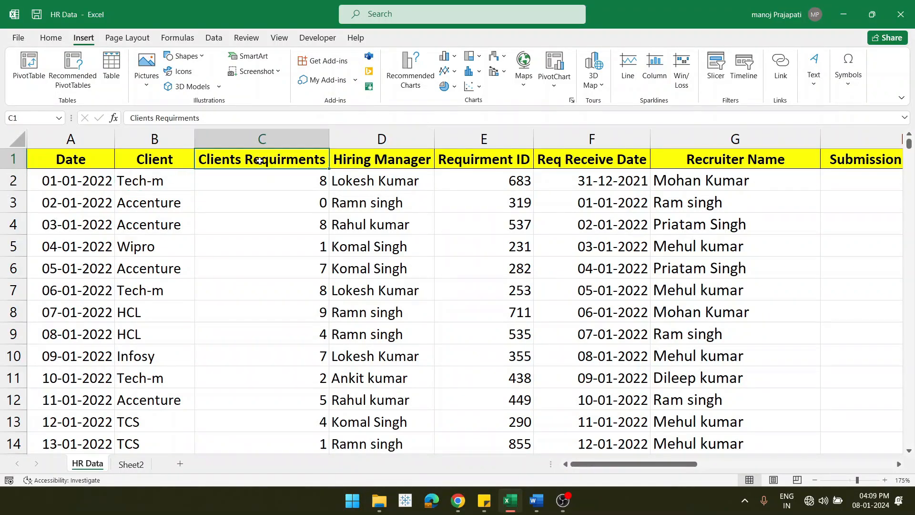
left_click(261, 193)
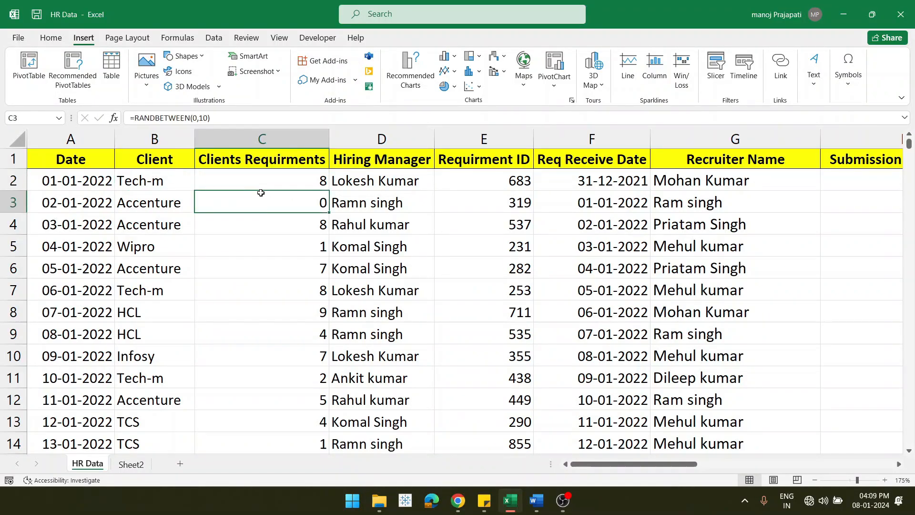
left_click(150, 202)
left_click(256, 209)
left_click(154, 202)
left_click(232, 209)
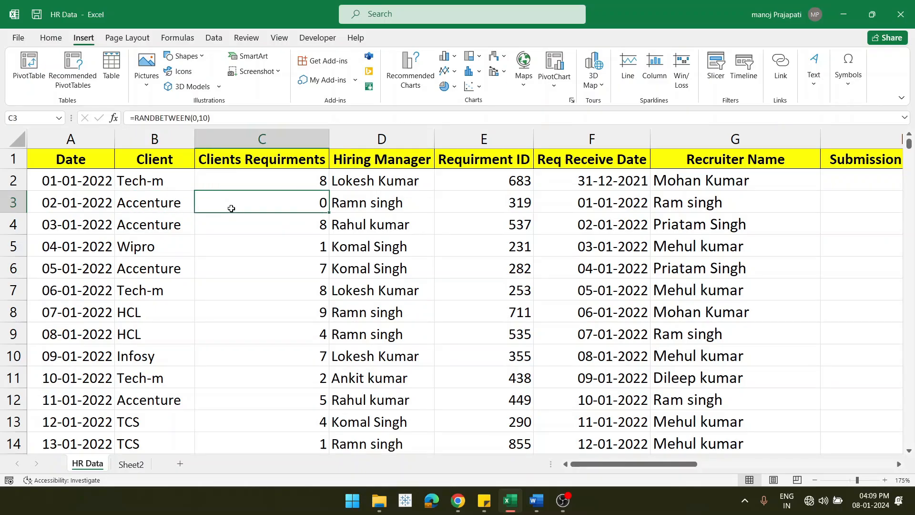
left_click(172, 204)
left_click(251, 209)
left_click(171, 203)
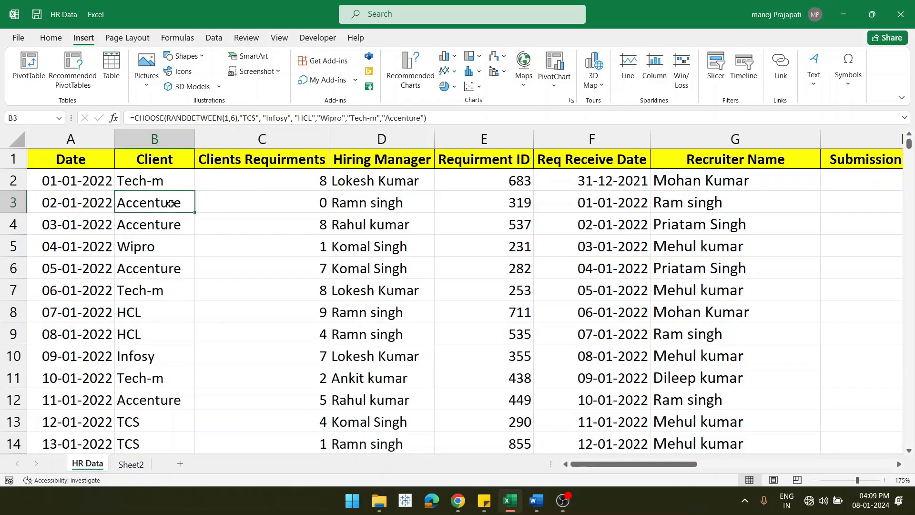
Step: Create a pivot table from the HR Data range A1:O731 on the existing worksheet at cell Q88
left_click(29, 72)
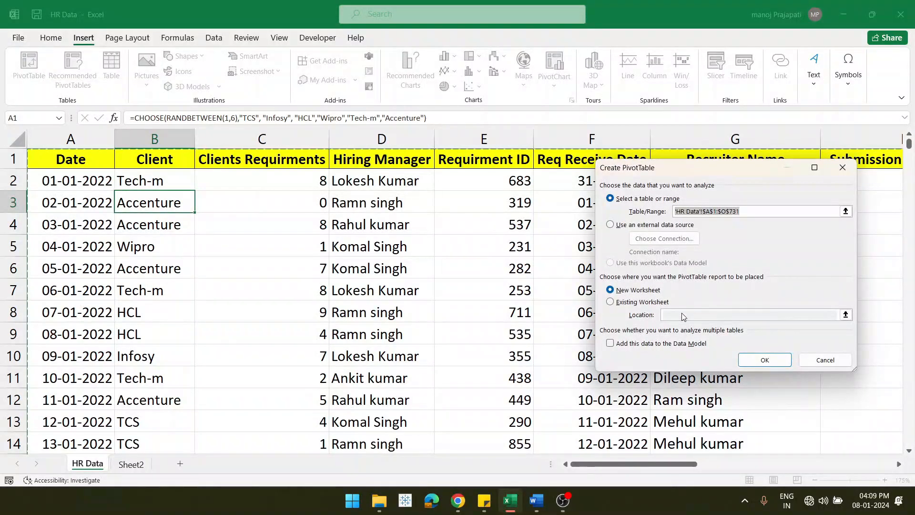
left_click(627, 304)
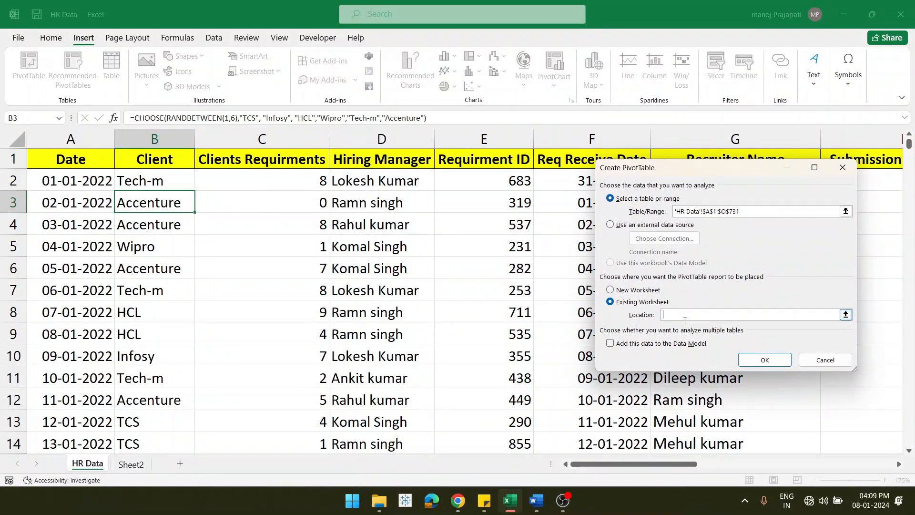
left_click(761, 359)
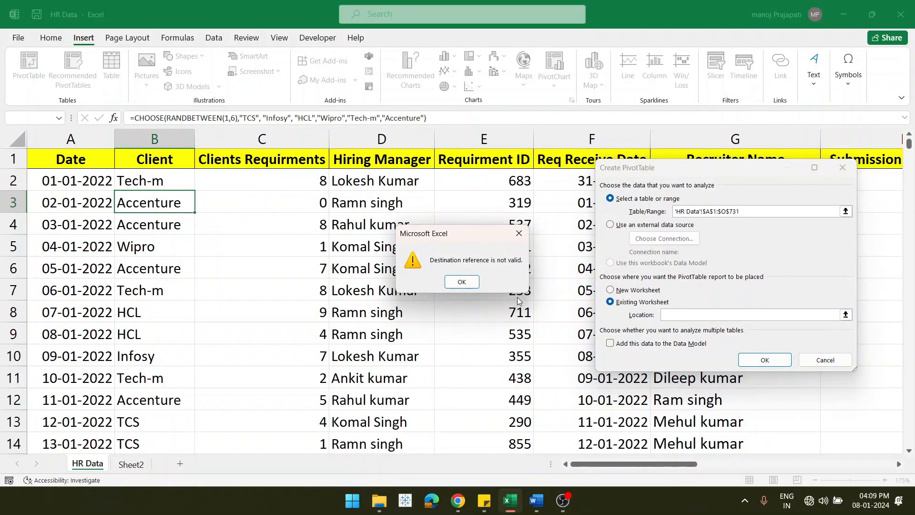
left_click(462, 281)
scroll(528, 317, "down", 8)
scroll(529, 317, "right", 5)
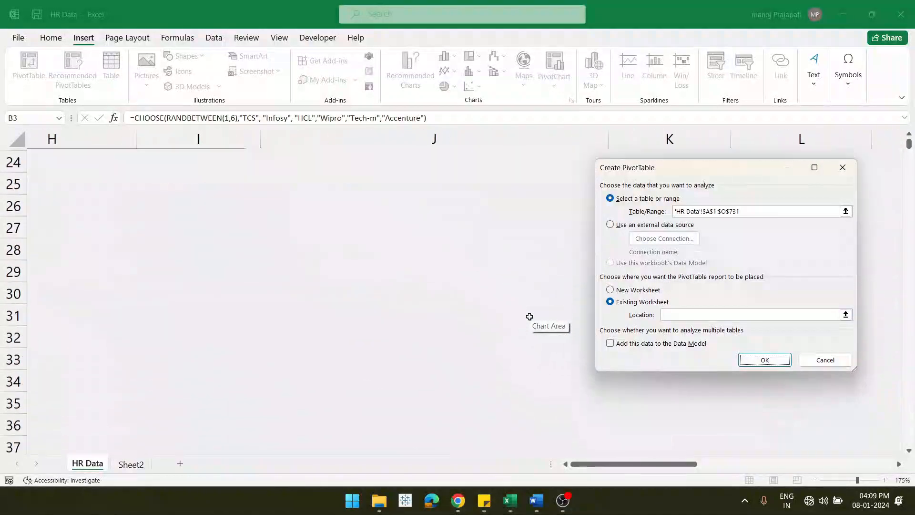
scroll(529, 317, "down", 5)
scroll(529, 317, "right", 5)
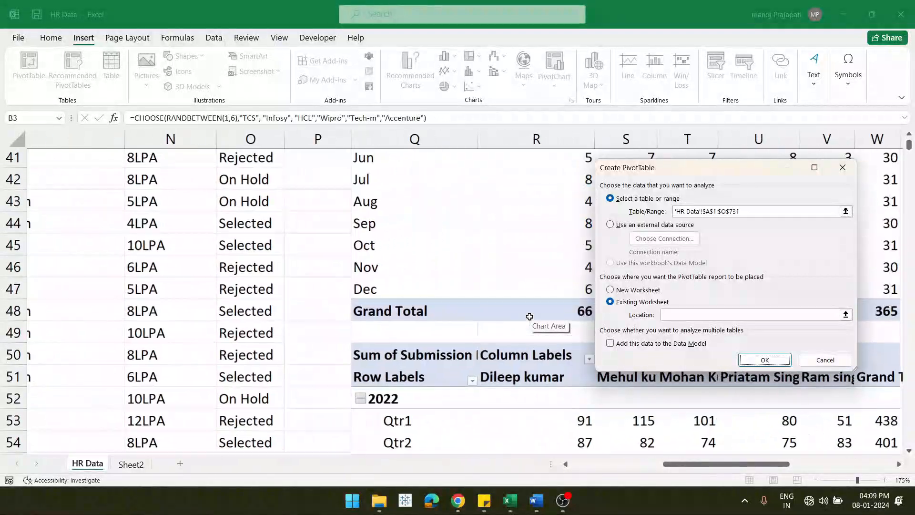
scroll(529, 317, "down", 13)
scroll(529, 317, "left", 1)
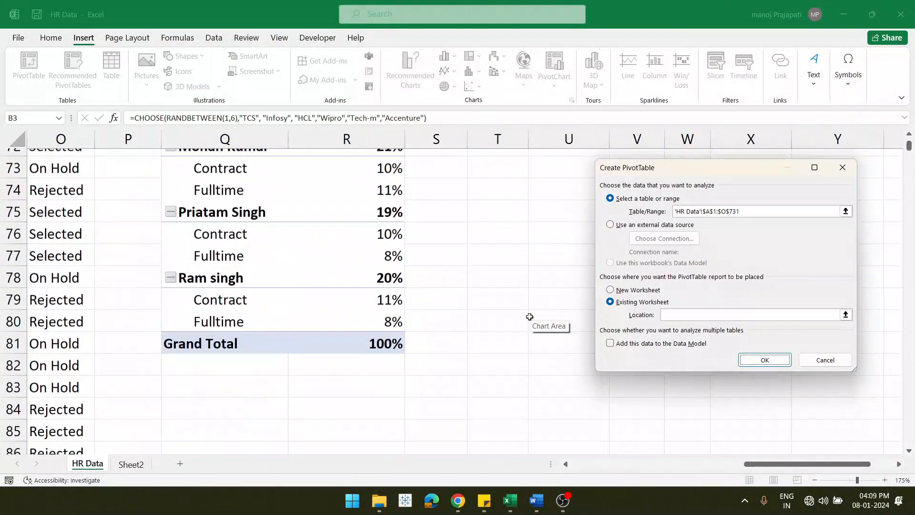
scroll(529, 317, "down", 2)
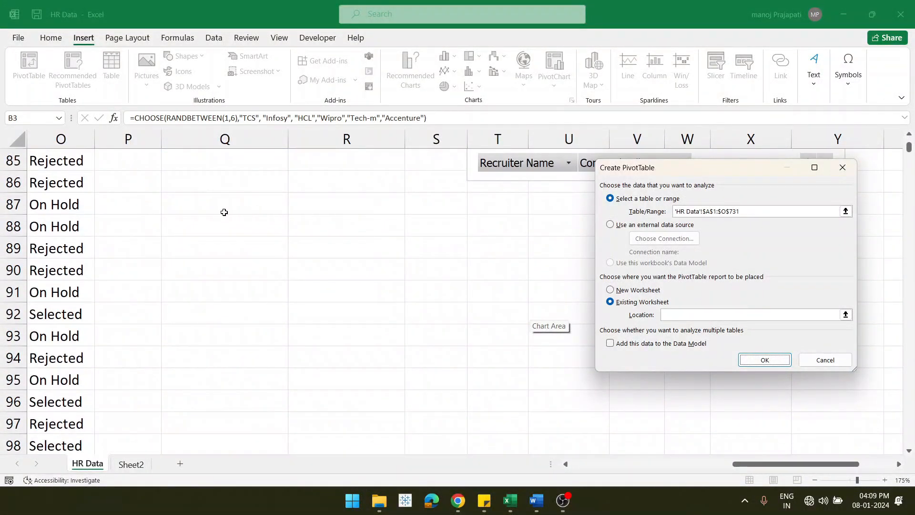
left_click(209, 228)
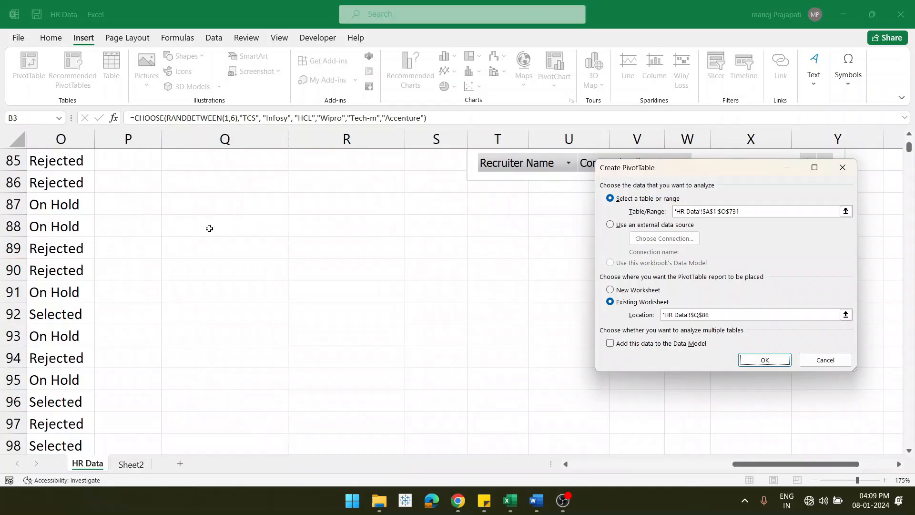
left_click(764, 361)
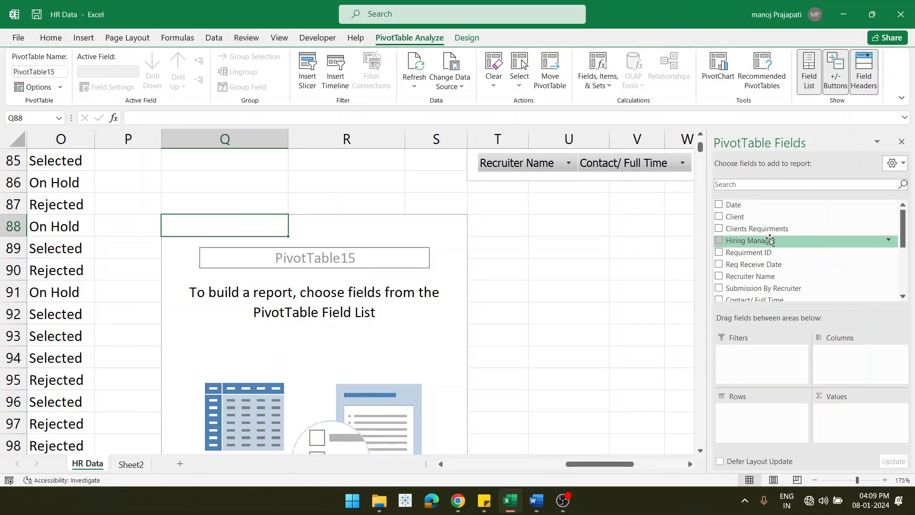
Step: Lay out the pivot table with Client as rows, the sum of Clients Requirments as values and Feedback as columns
left_click_drag(751, 217, 762, 411)
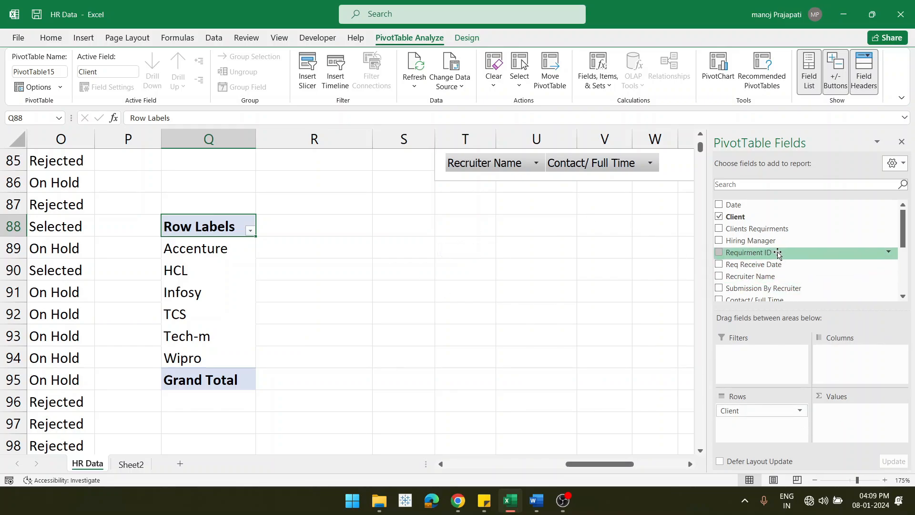
left_click_drag(785, 232, 850, 411)
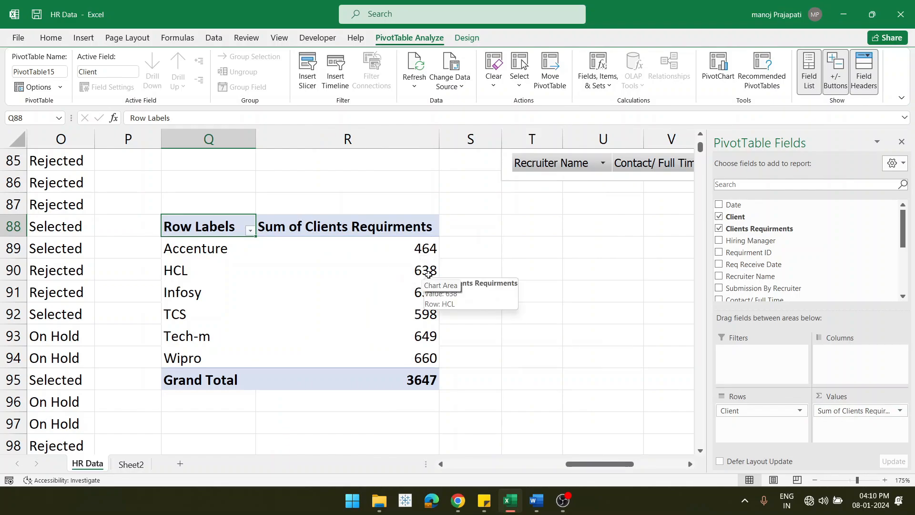
scroll(756, 279, "down", 5)
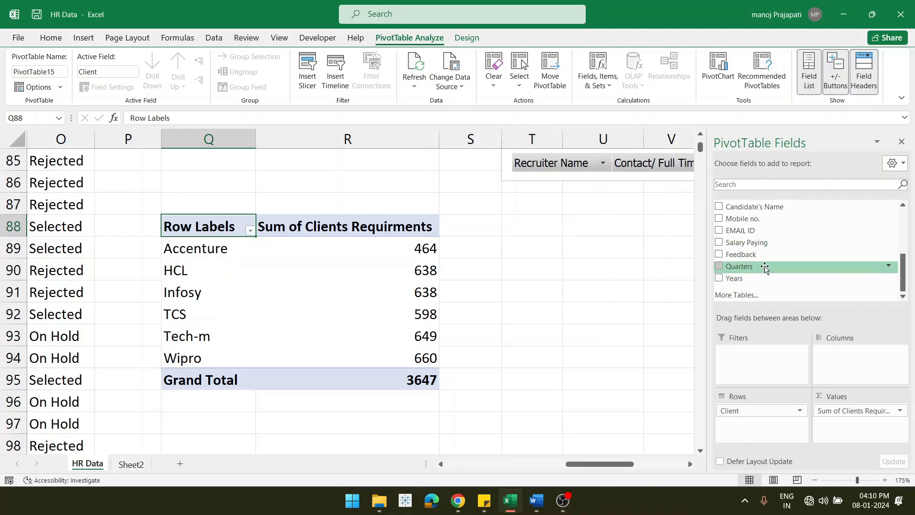
left_click_drag(760, 258, 853, 352)
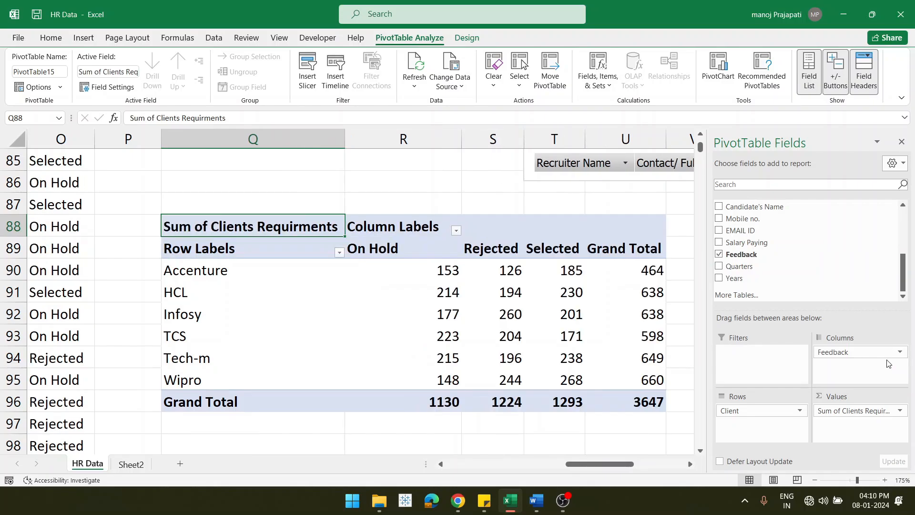
Step: Move Feedback from the pivot table's columns to its values as a count beside the sum of Clients Requirments
scroll(582, 274, "right", 3)
scroll(582, 276, "left", 3)
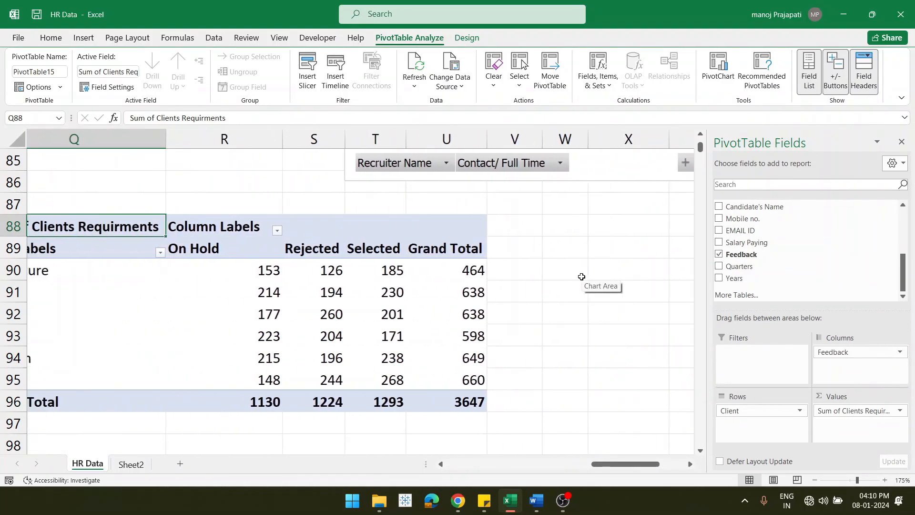
scroll(581, 275, "left", 1)
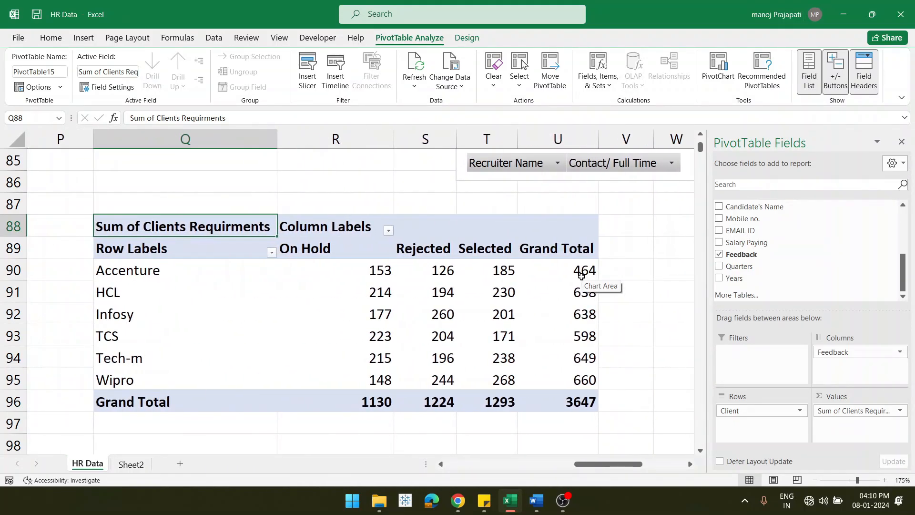
left_click_drag(853, 352, 854, 437)
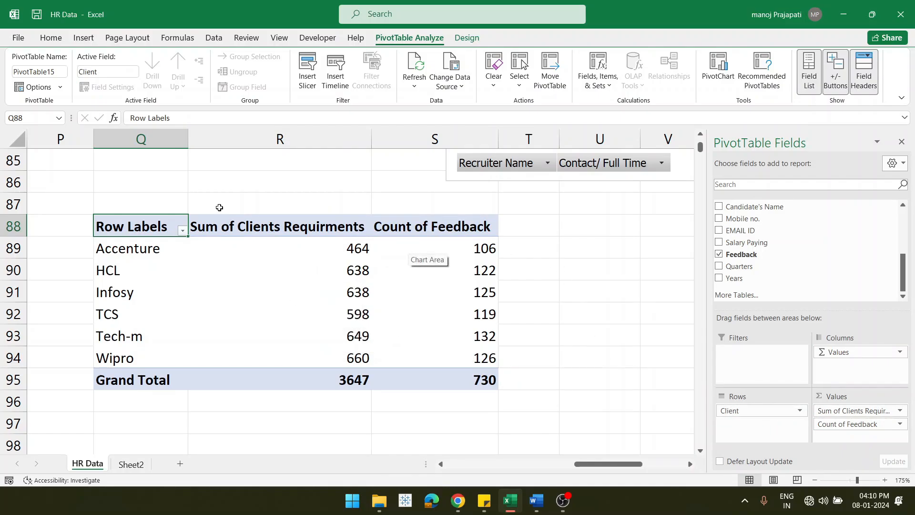
Step: Insert a combo pivot chart with Sum of Clients Requirments and Count of Feedback both as Line with Markers
left_click(84, 38)
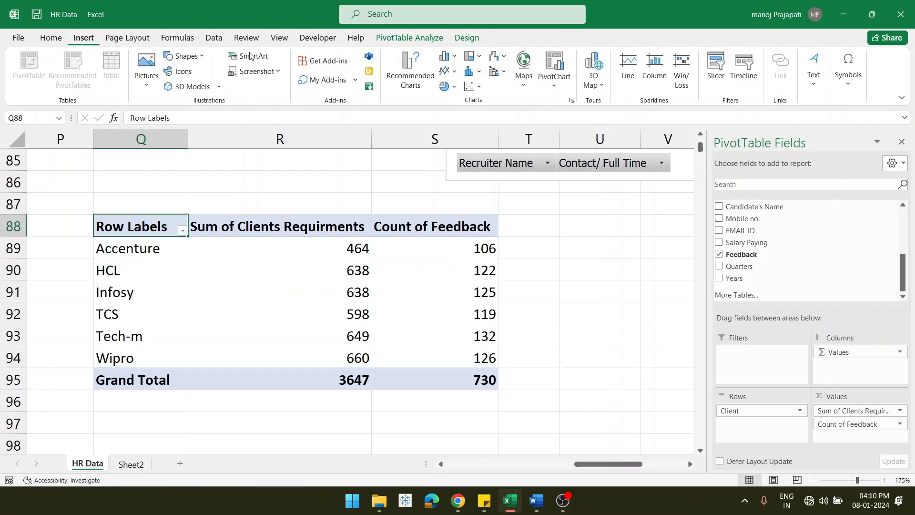
left_click(412, 79)
mouse_move(381, 236)
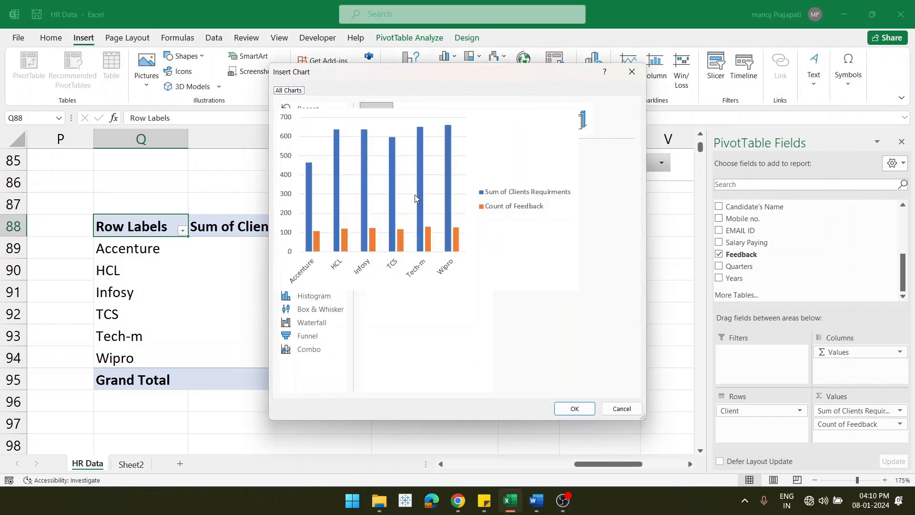
left_click(296, 352)
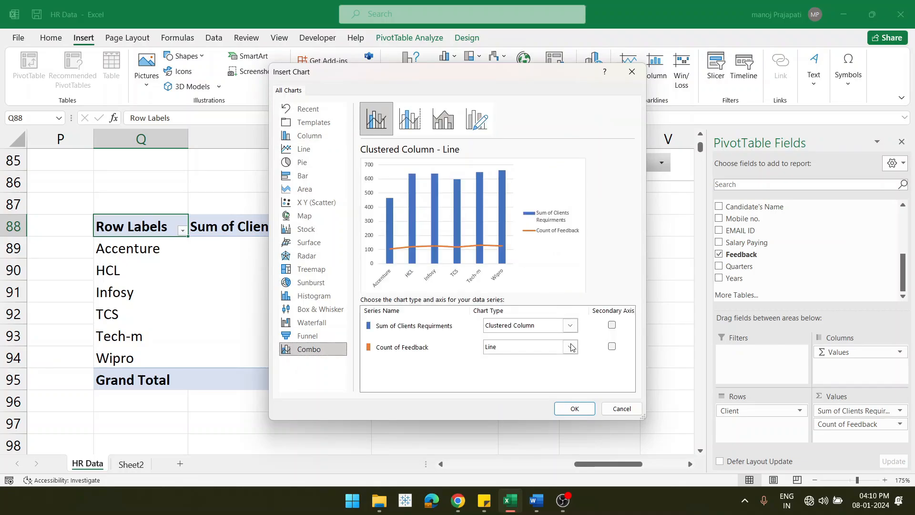
left_click(570, 326)
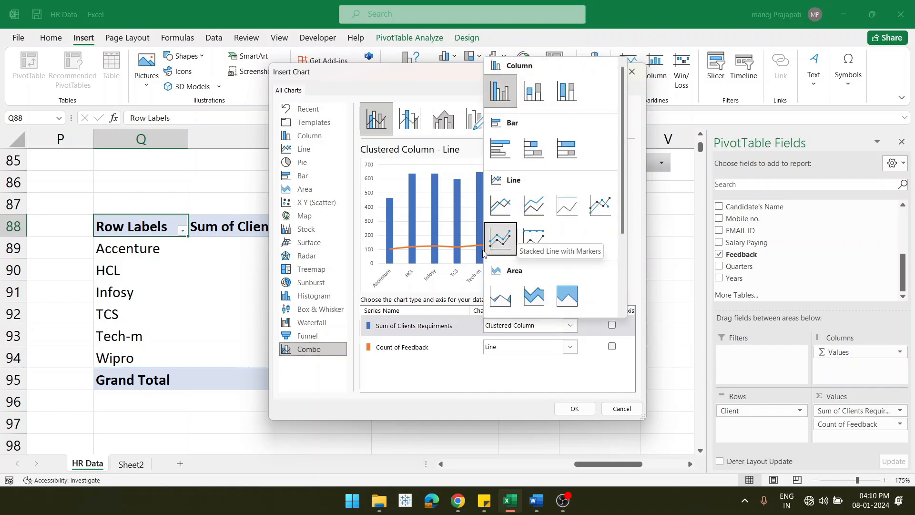
left_click(500, 239)
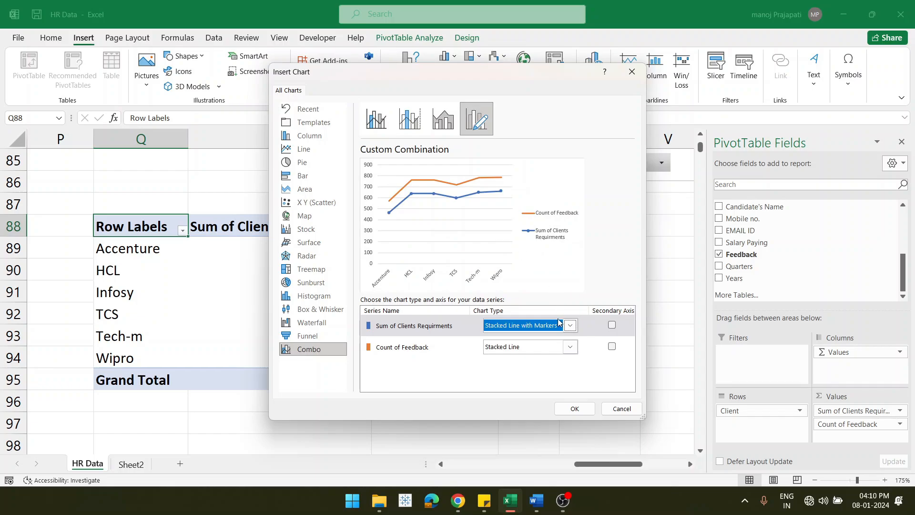
left_click(570, 347)
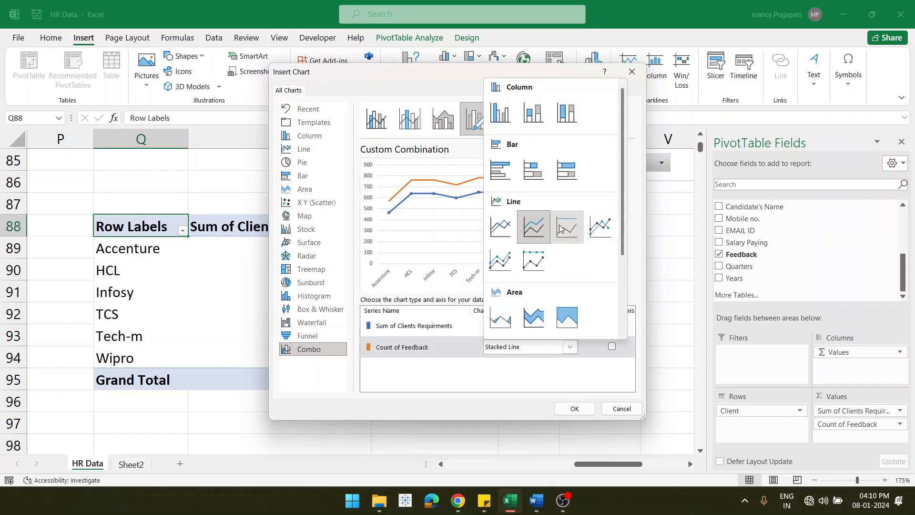
left_click(599, 233)
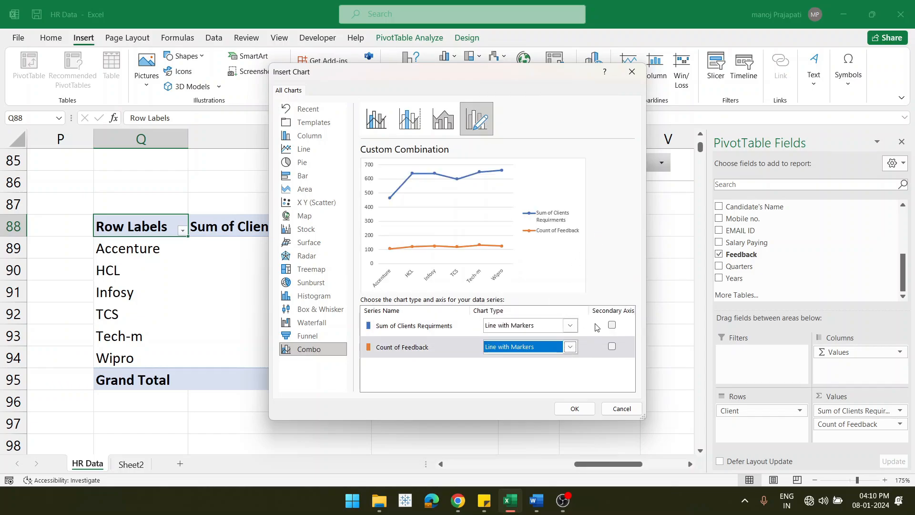
left_click(574, 409)
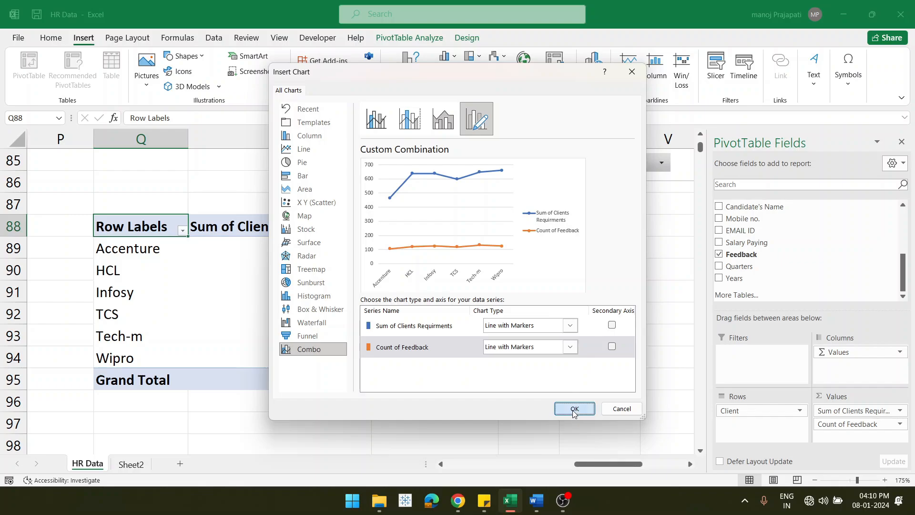
Step: Add data labels to the client requirements and feedback line chart
scroll(502, 341, "down", 1)
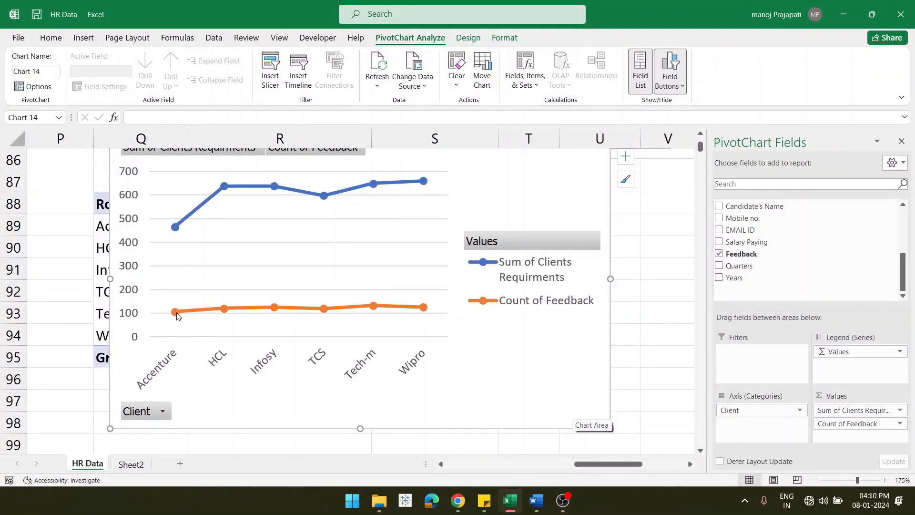
mouse_move(177, 316)
scroll(207, 238, "up", 1)
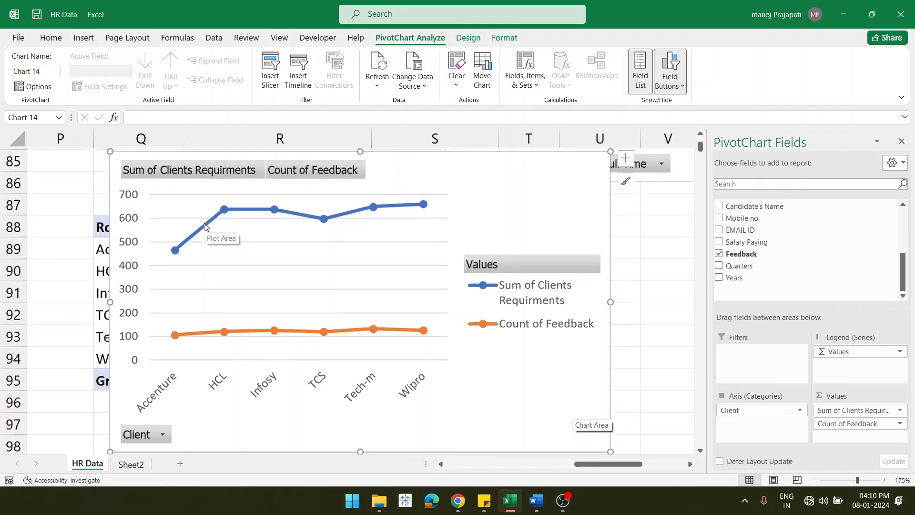
left_click(627, 160)
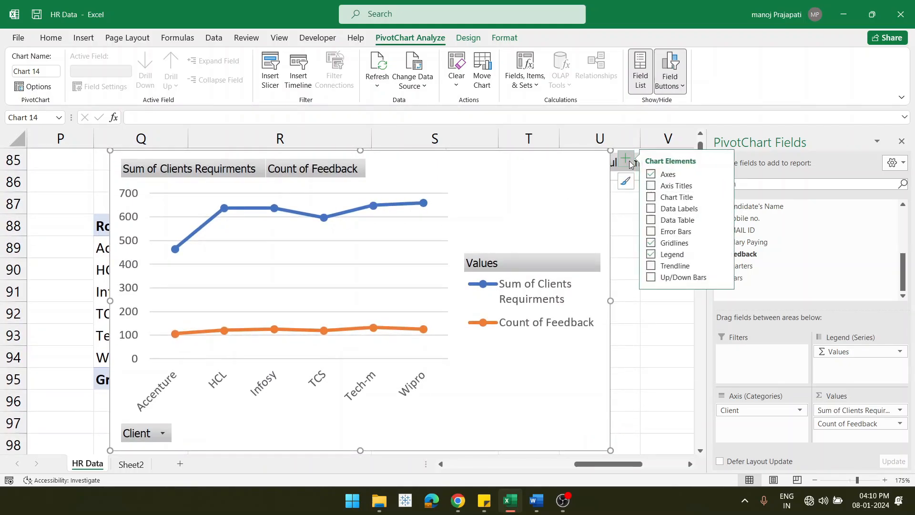
left_click(652, 210)
left_click(332, 265)
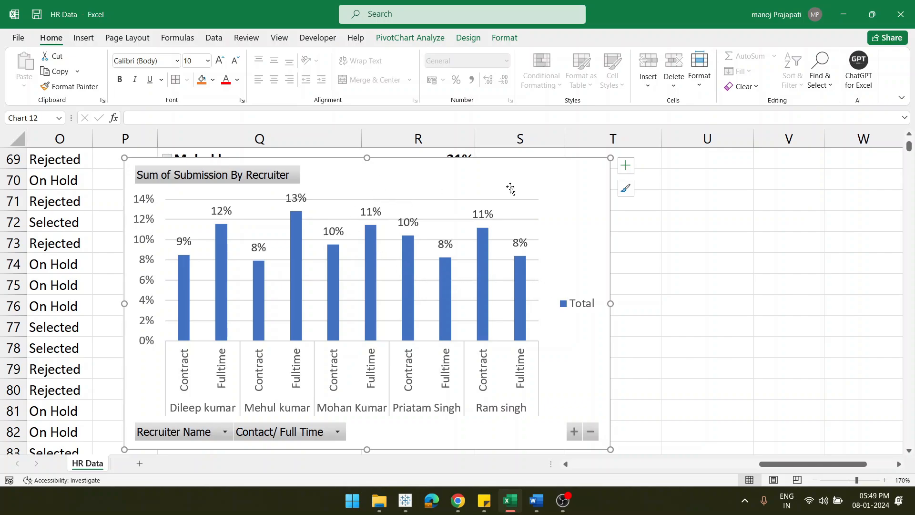
Step: Hide all field buttons on the recruiter and contract type column chart
left_click(627, 167)
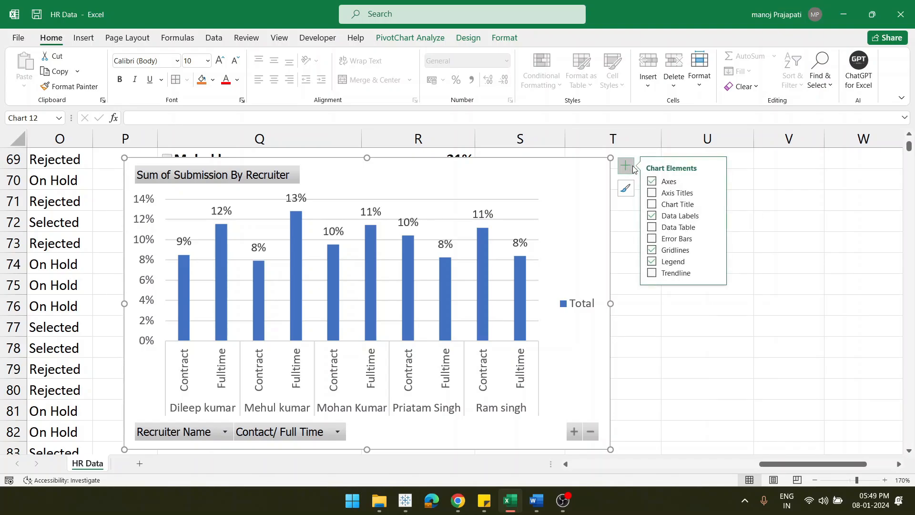
left_click(262, 175)
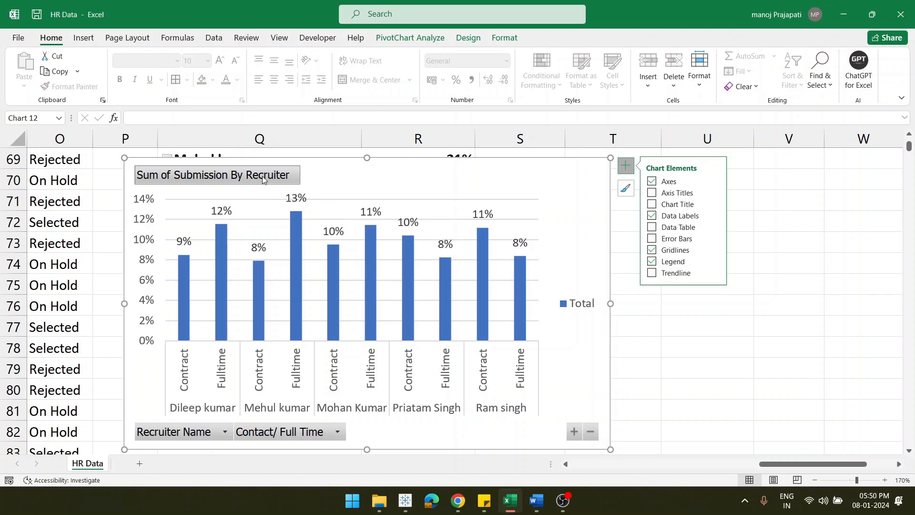
right_click(266, 175)
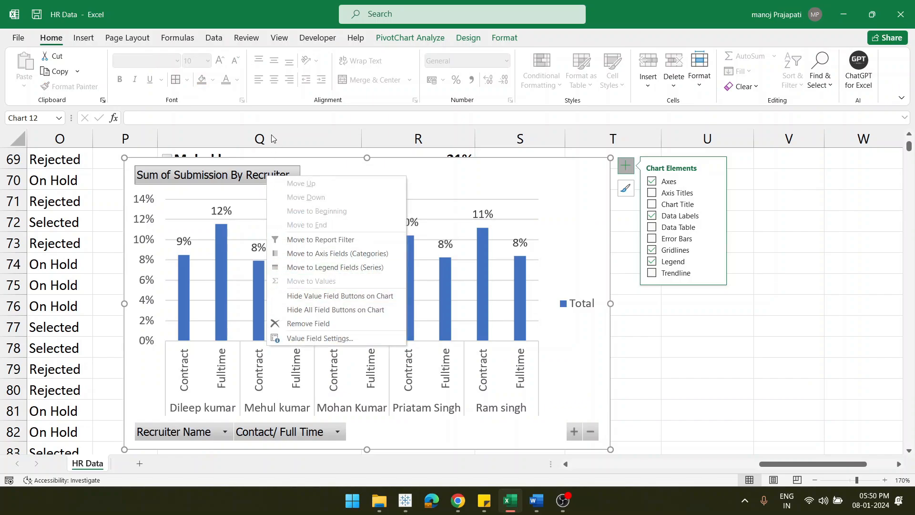
right_click(253, 176)
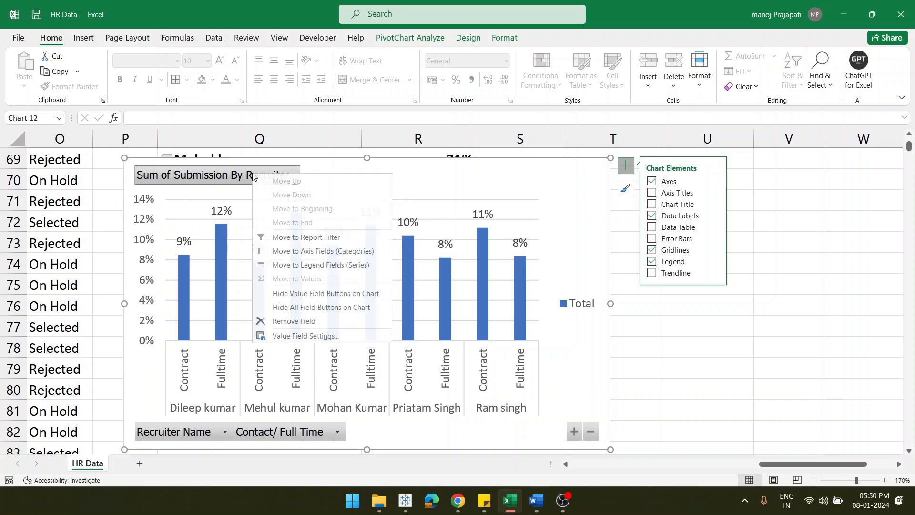
left_click(304, 308)
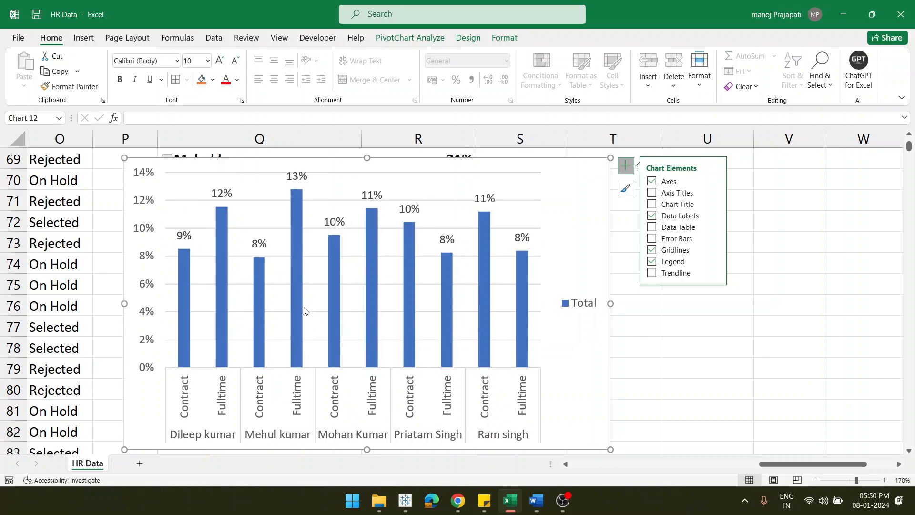
Step: Hide the primary vertical axis of the recruiter and contract type column chart
left_click(138, 202)
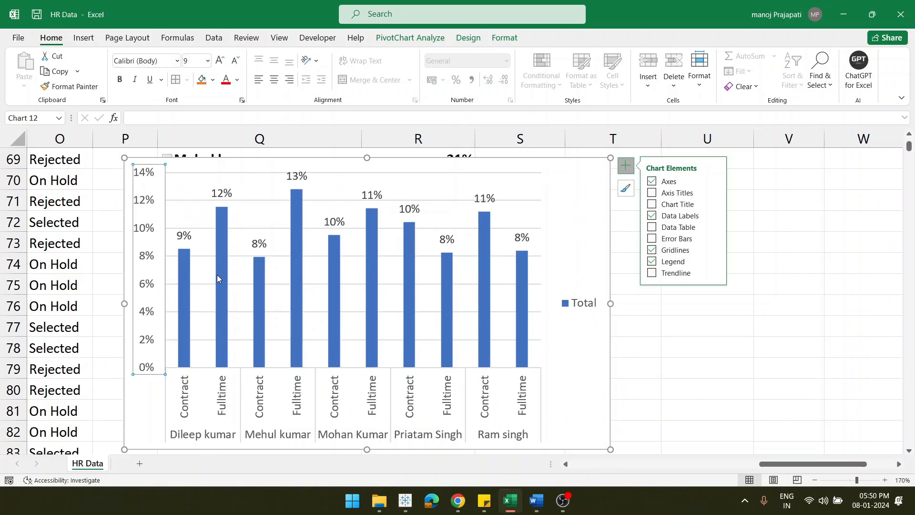
left_click(715, 182)
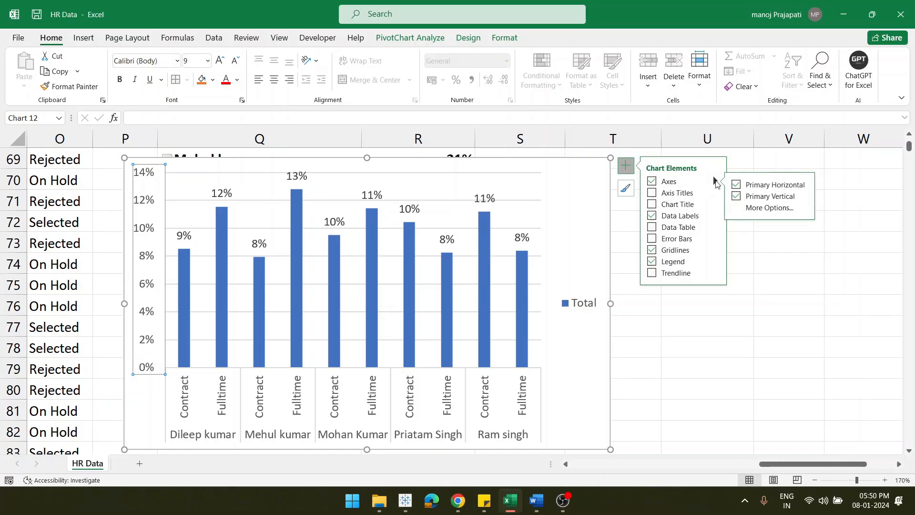
left_click(736, 196)
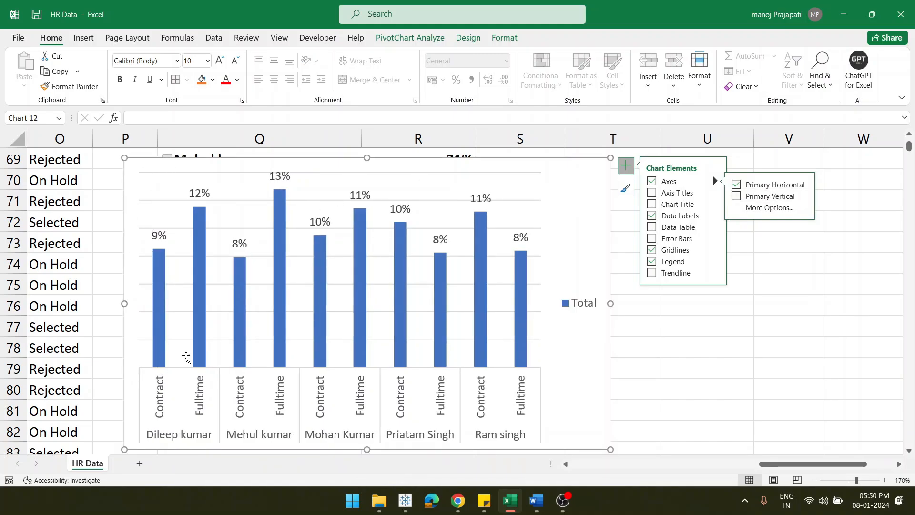
Step: Remove the legend and gridlines from the recruiter and contract type column chart, with its data labels kept on
left_click(573, 305)
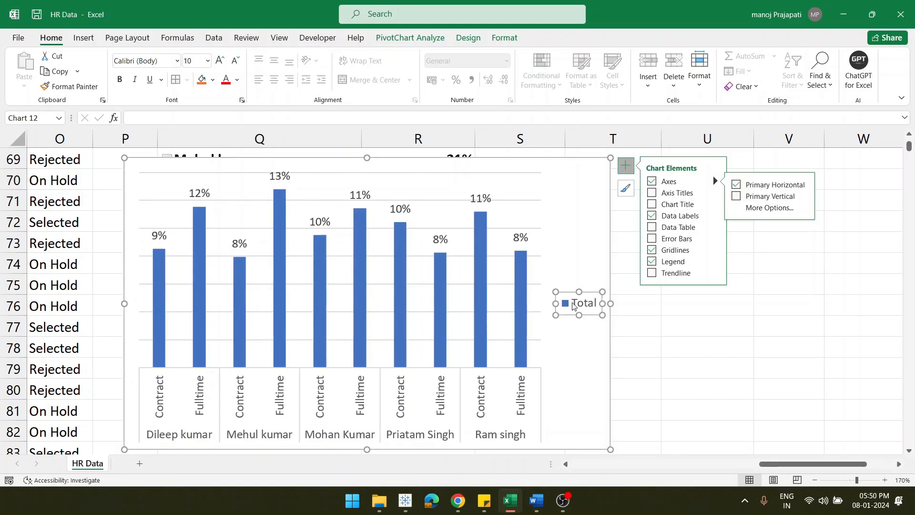
left_click(652, 262)
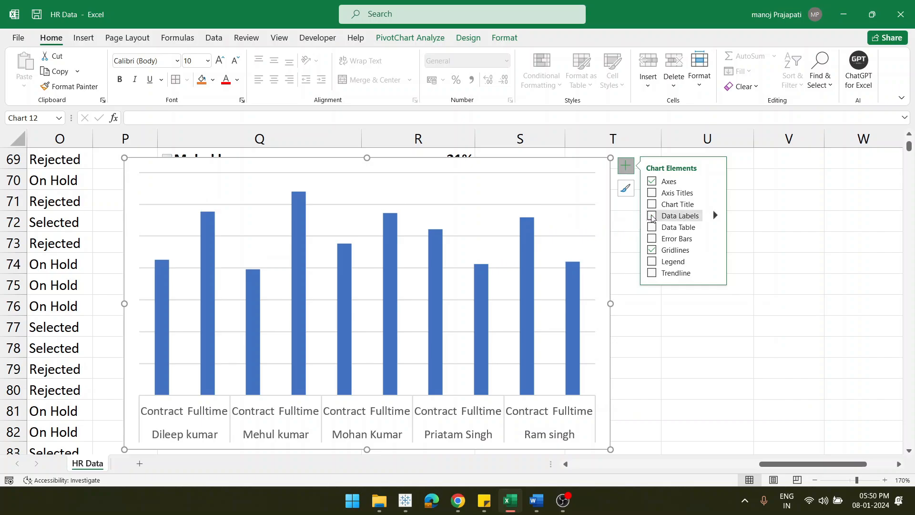
left_click(652, 217)
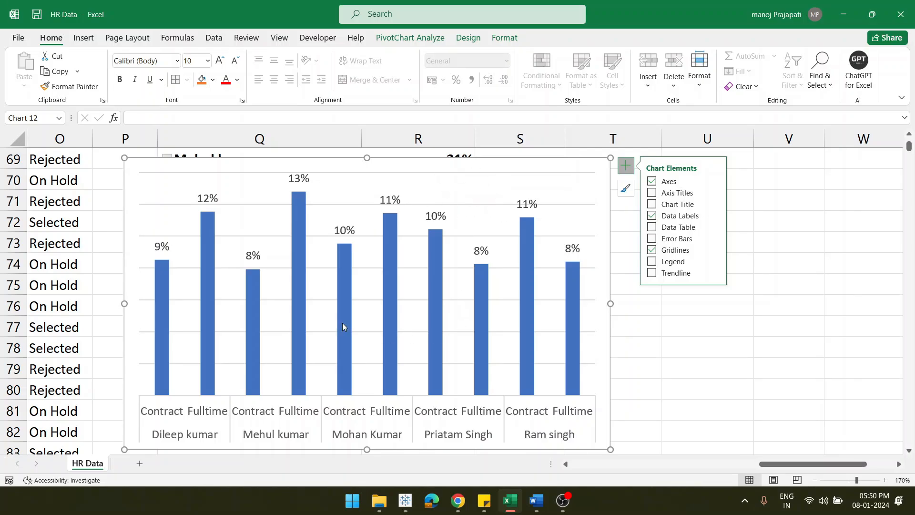
left_click(652, 250)
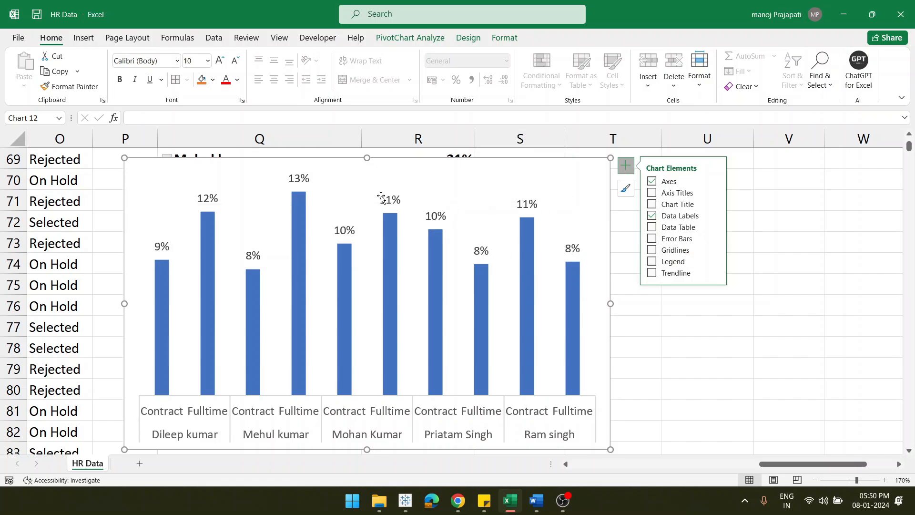
Step: Add a chart title to the column chart reading "Recruiter Perfomance based on Job Type"
left_click(652, 204)
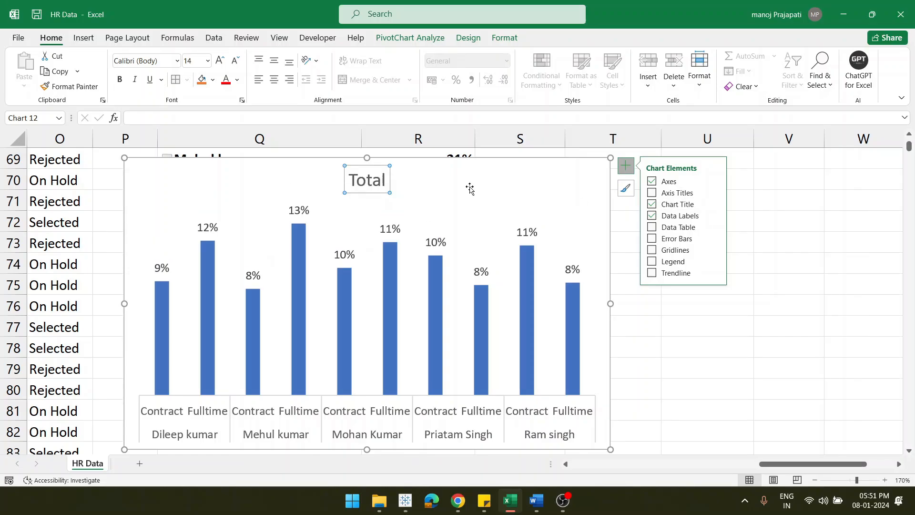
double_click(374, 178)
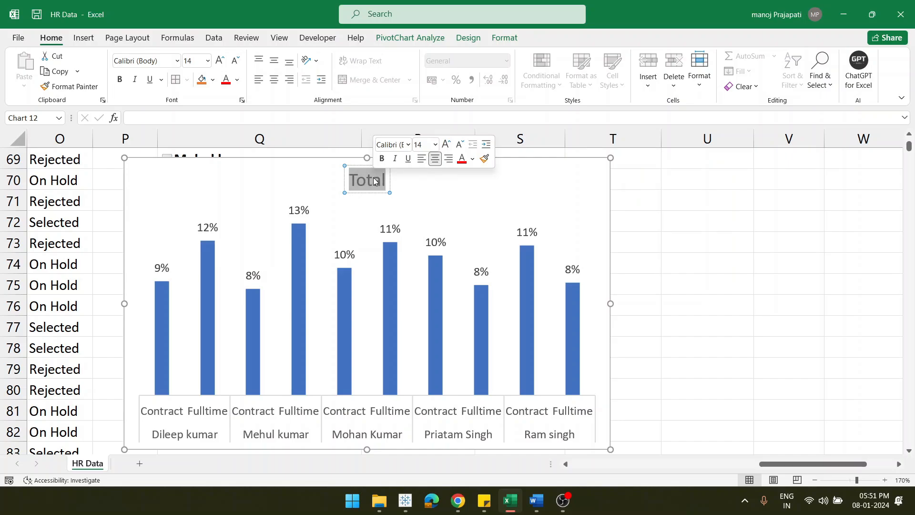
type("Re")
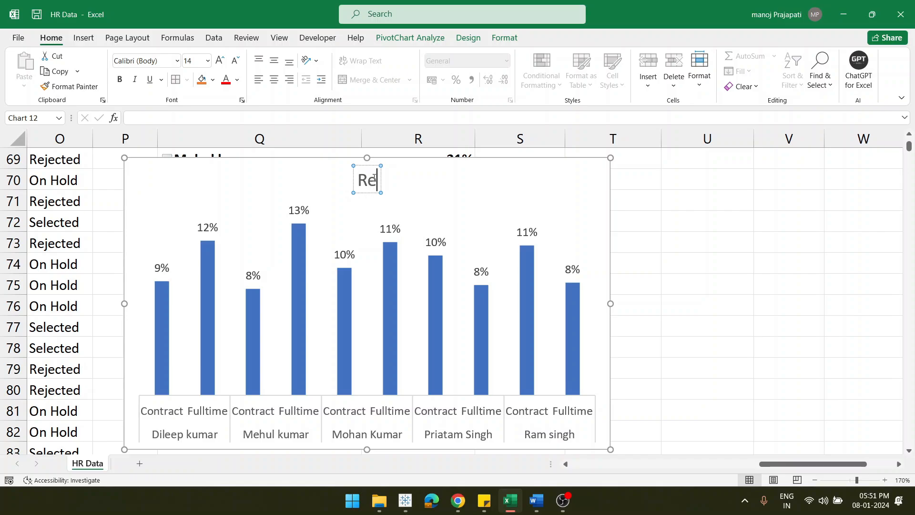
type("cruiter")
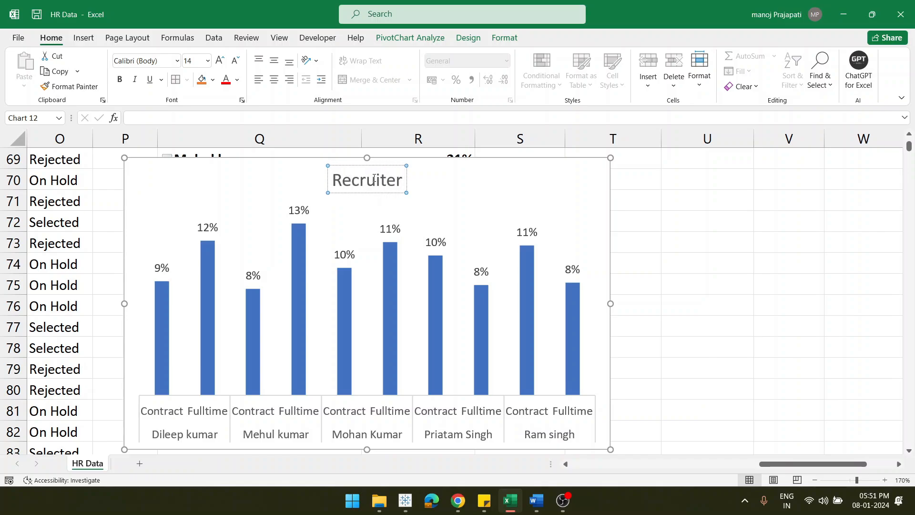
type(" Perf")
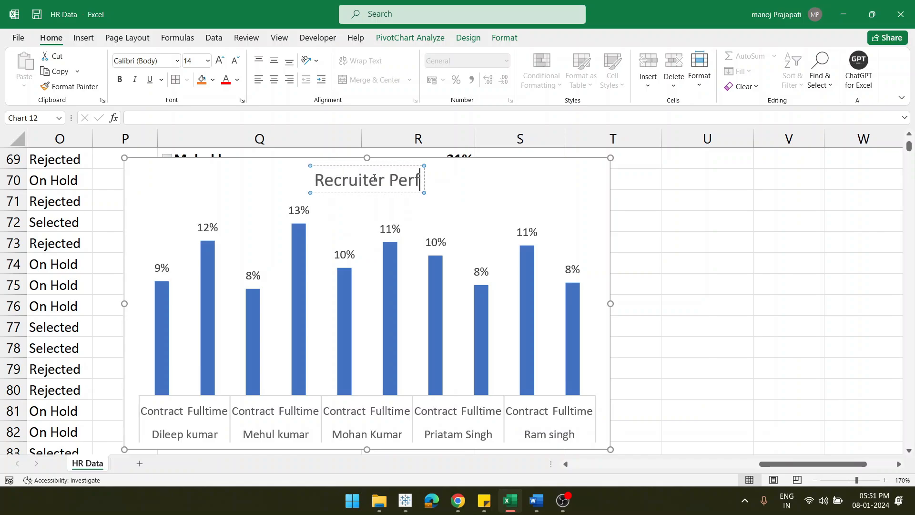
type("omance")
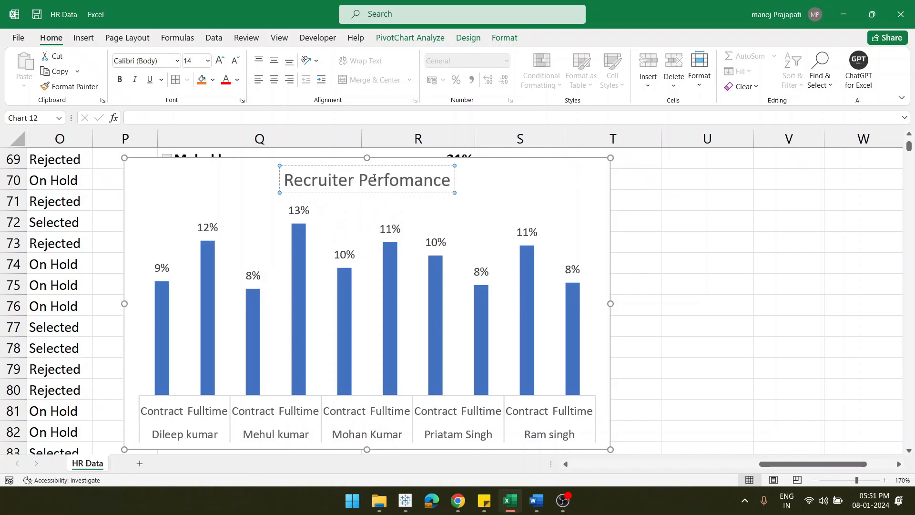
type(" based")
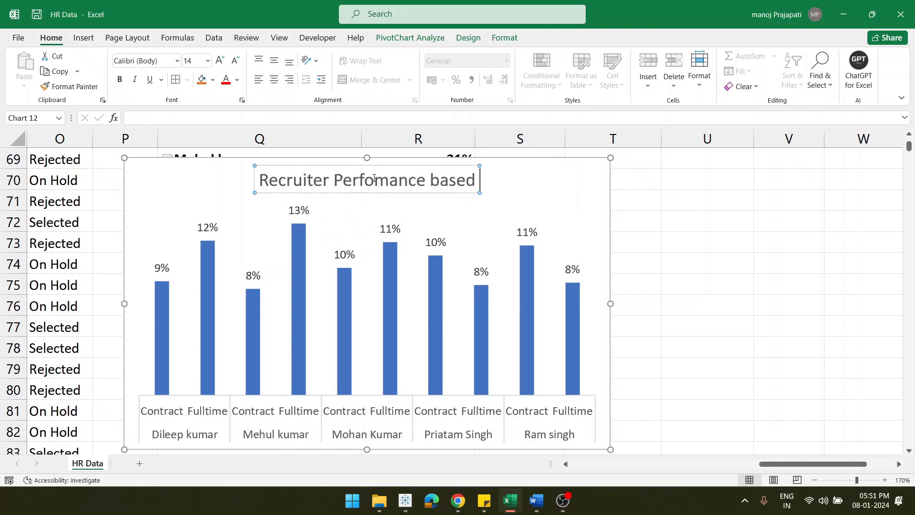
type(" on Jo")
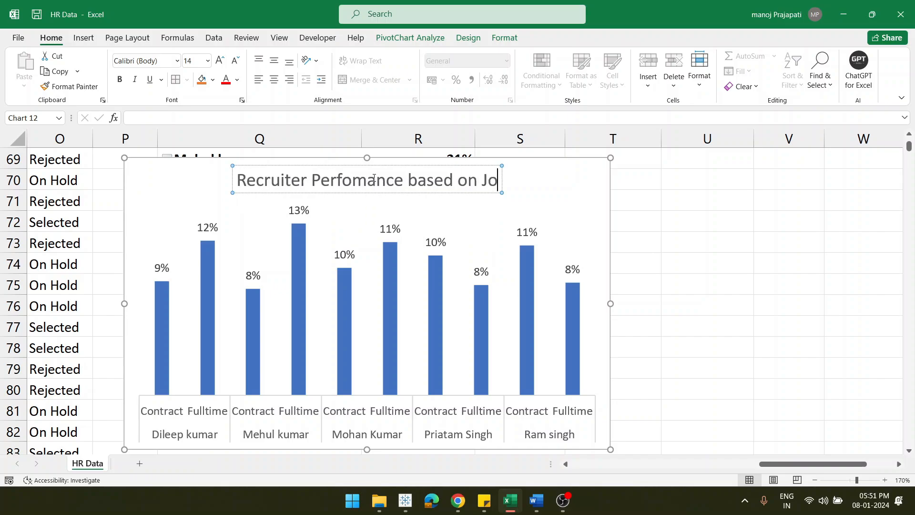
type("b Type")
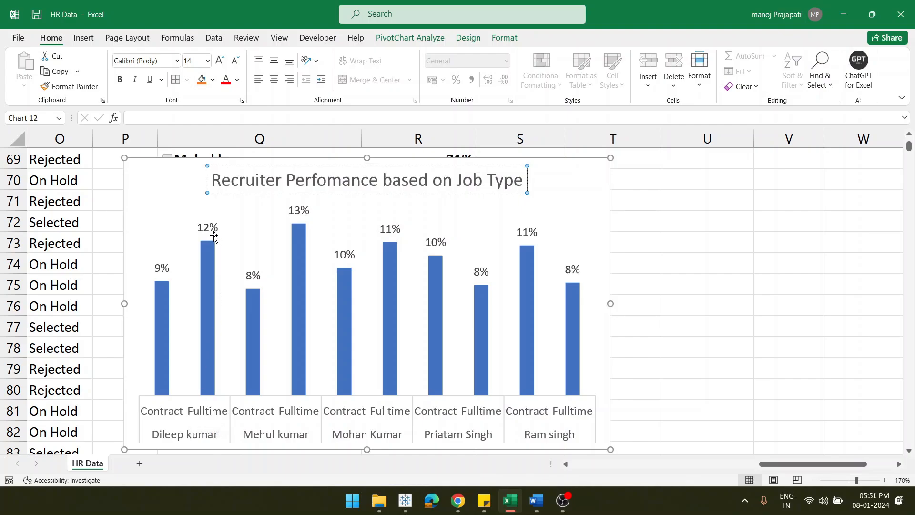
mouse_move(207, 320)
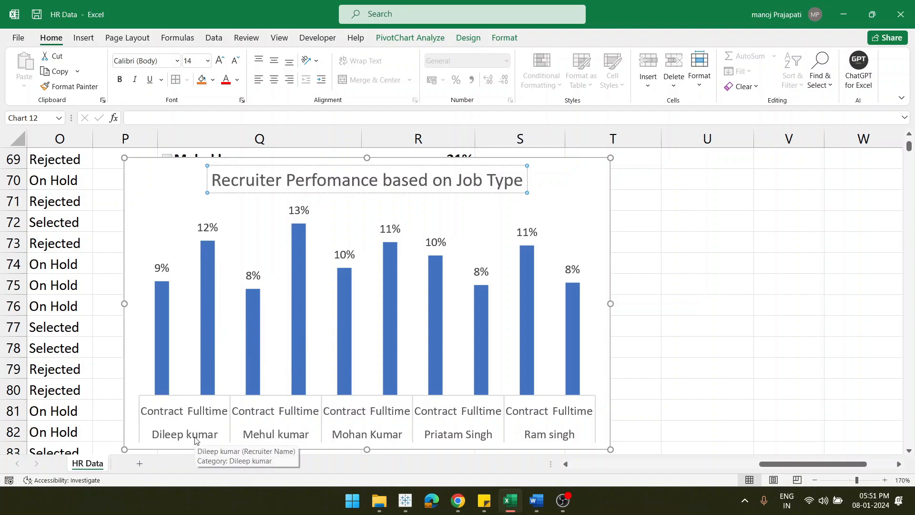
left_click(578, 185)
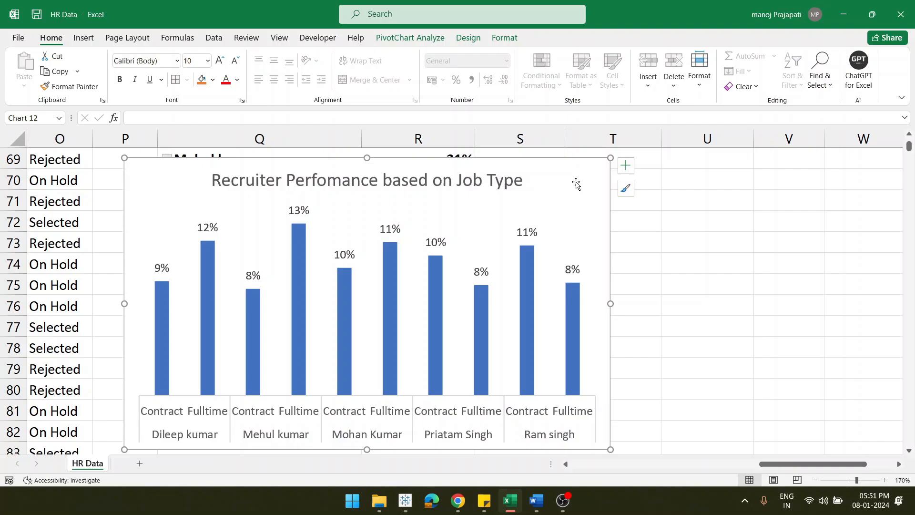
Step: Preview the available chart styles on the recruiter performance chart without applying one
left_click(625, 190)
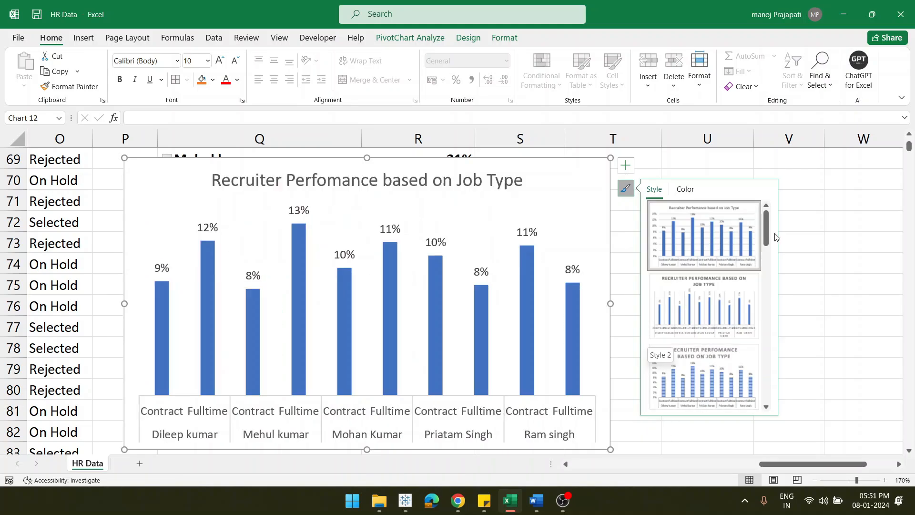
left_click_drag(767, 235, 766, 270)
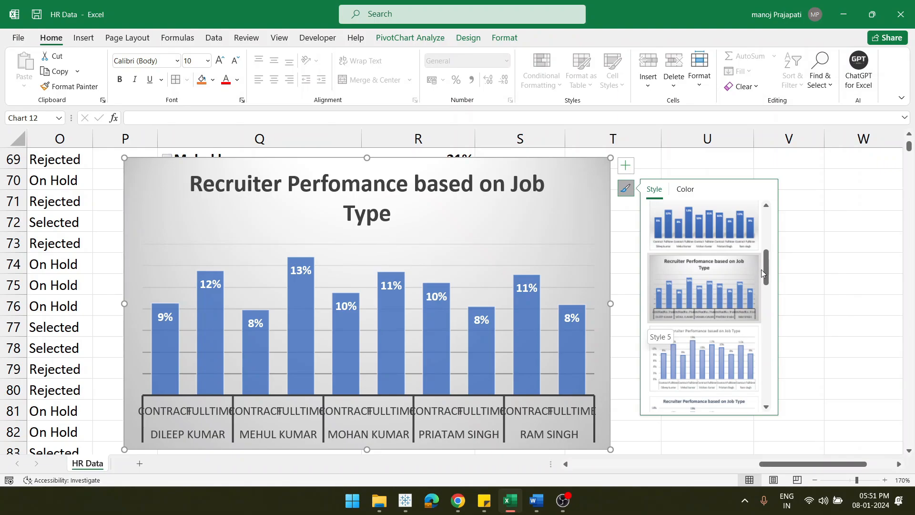
left_click_drag(765, 264, 762, 319)
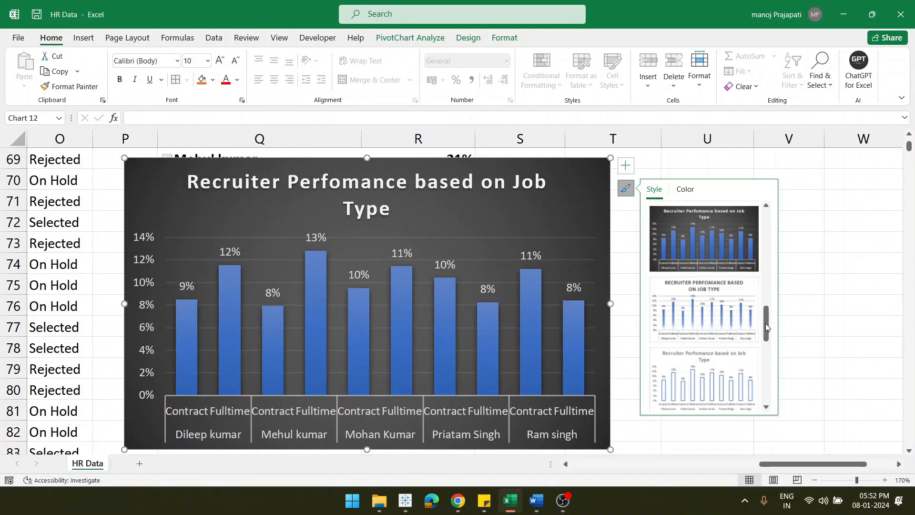
left_click_drag(765, 322, 766, 212)
left_click(691, 162)
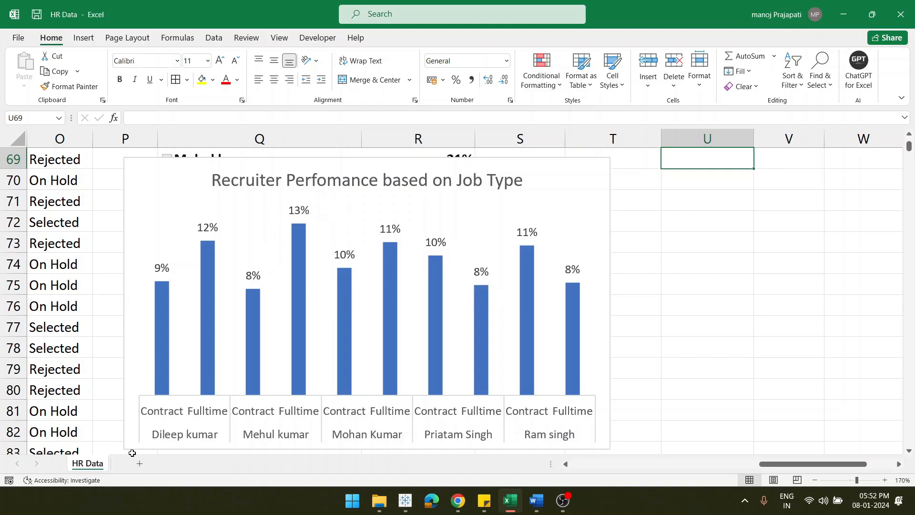
scroll(286, 260, "up", 7)
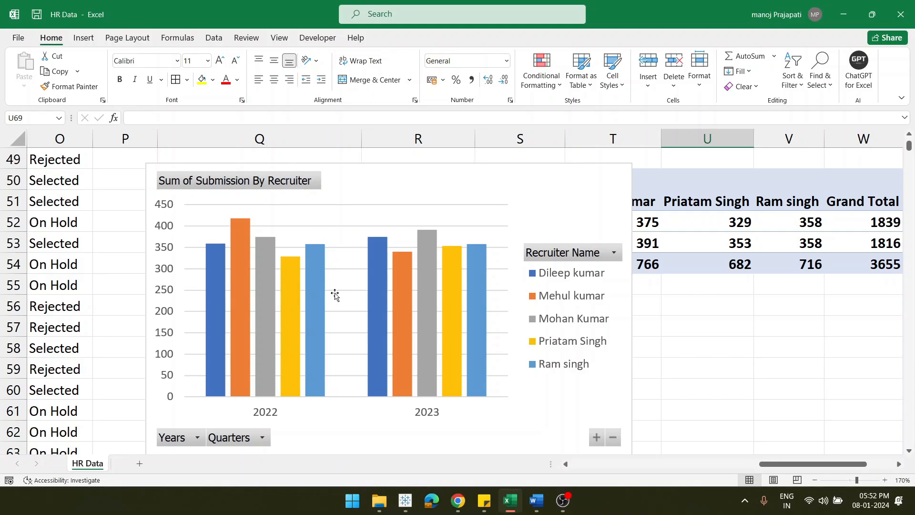
scroll(334, 295, "down", 4)
scroll(335, 297, "down", 9)
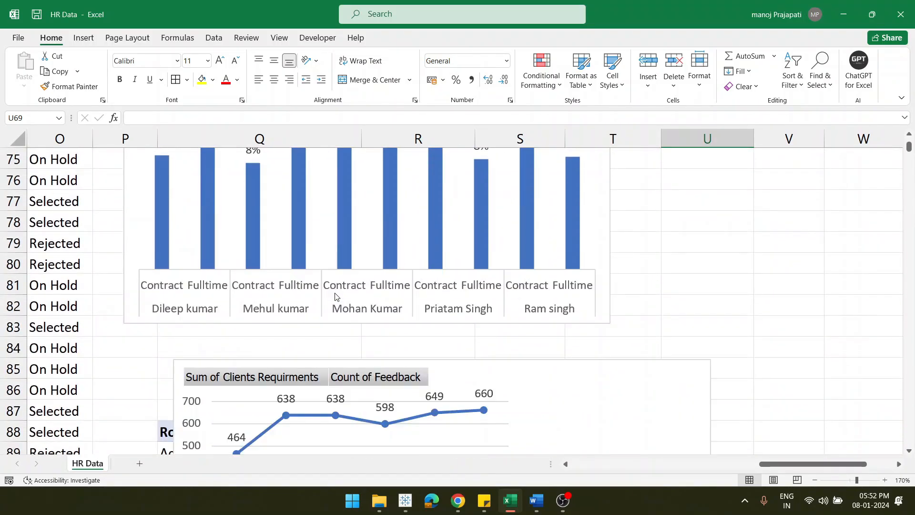
scroll(335, 296, "up", 4)
scroll(335, 296, "down", 2)
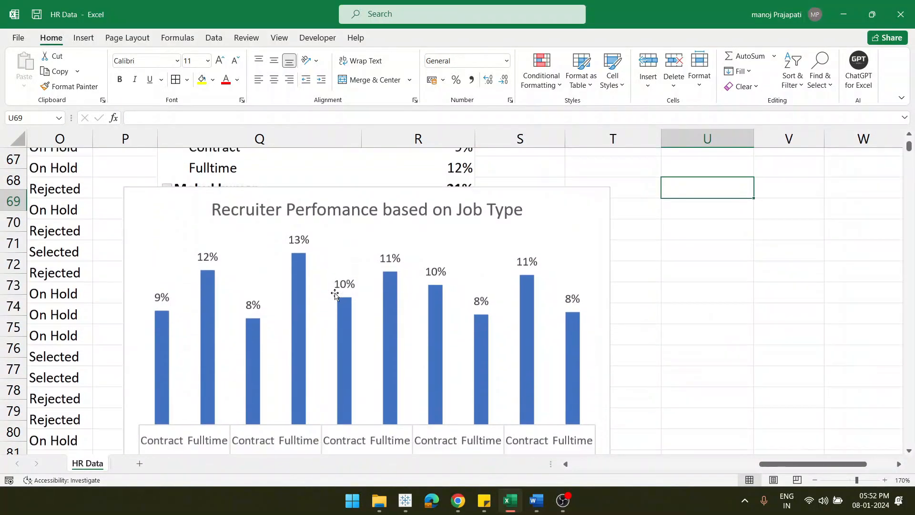
scroll(335, 295, "down", 1)
scroll(335, 296, "up", 1)
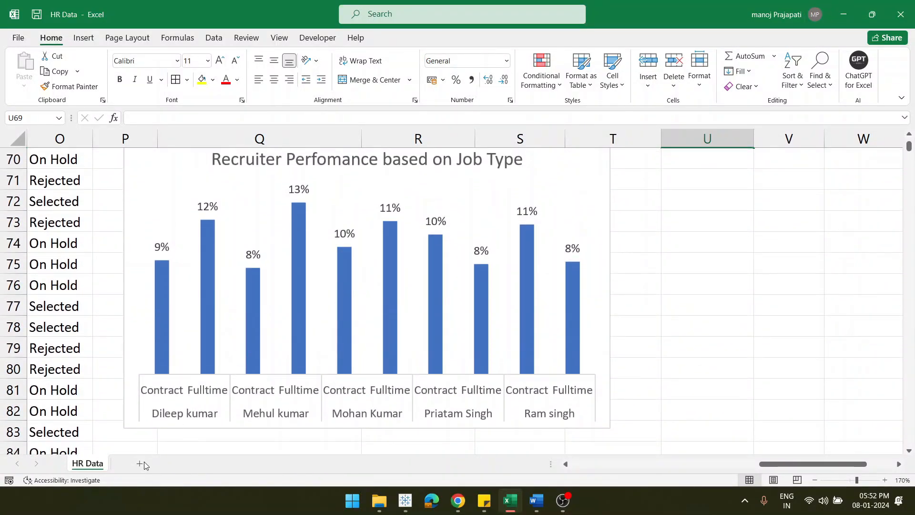
Step: Add a new worksheet to the workbook and hide the formula bar and gridlines on it
left_click(136, 466)
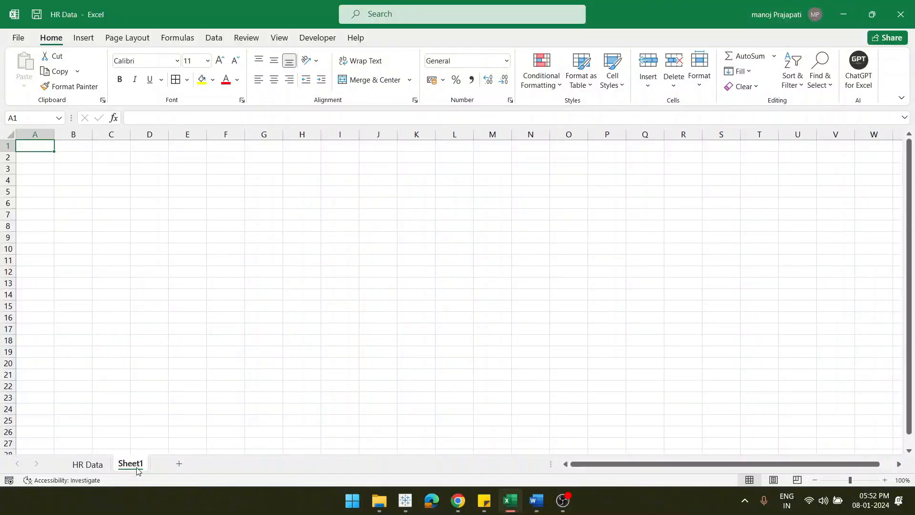
left_click(279, 42)
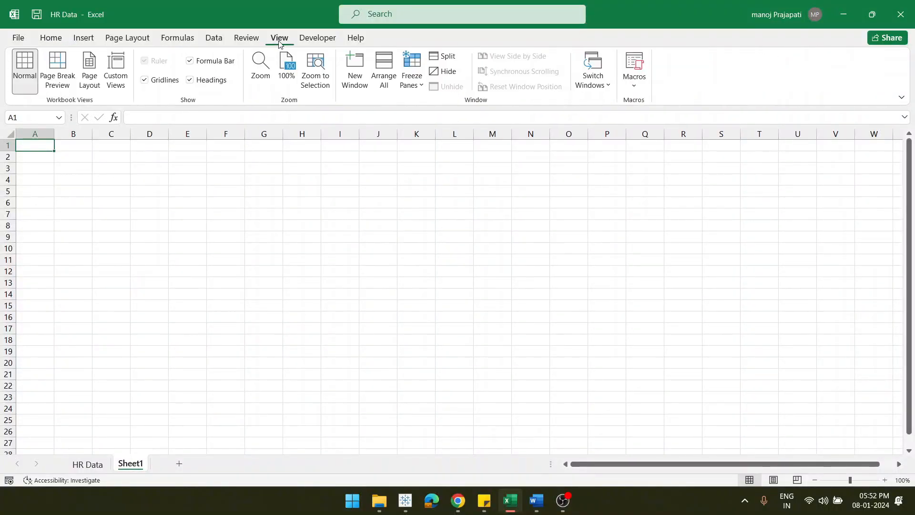
left_click(190, 61)
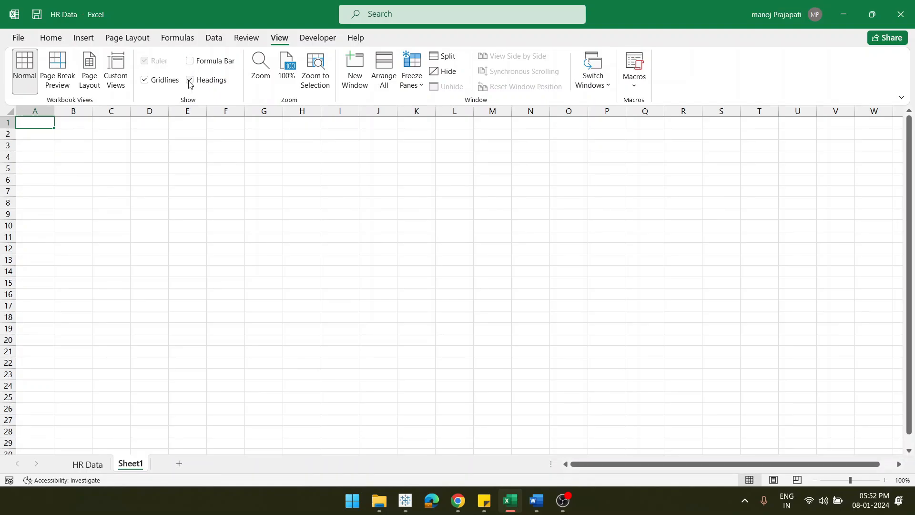
left_click(190, 81)
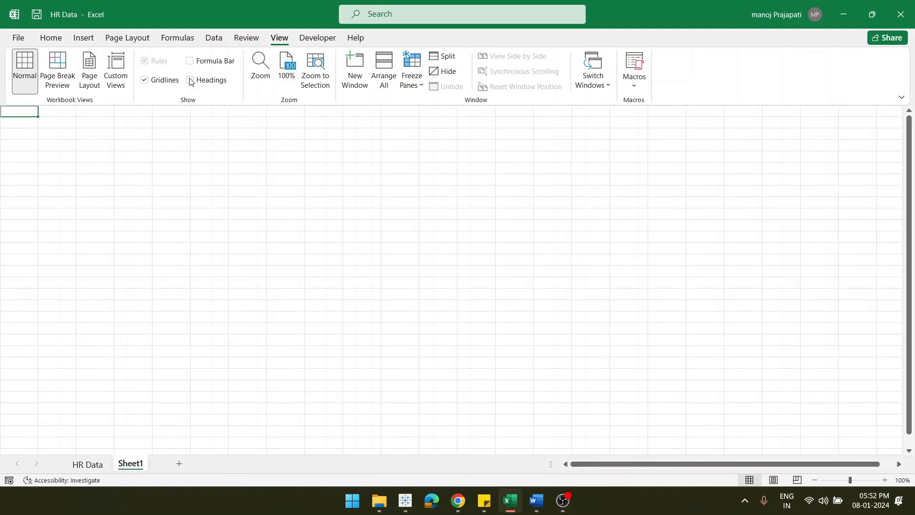
left_click(191, 81)
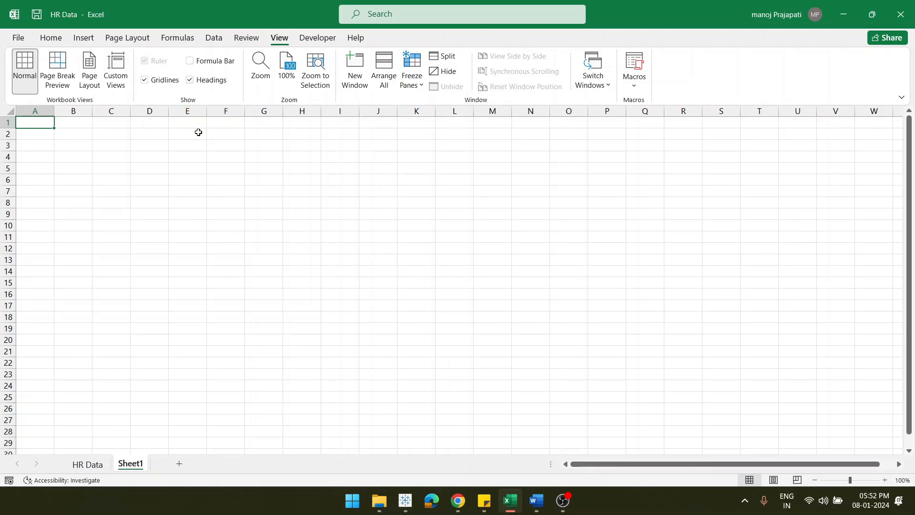
left_click(145, 80)
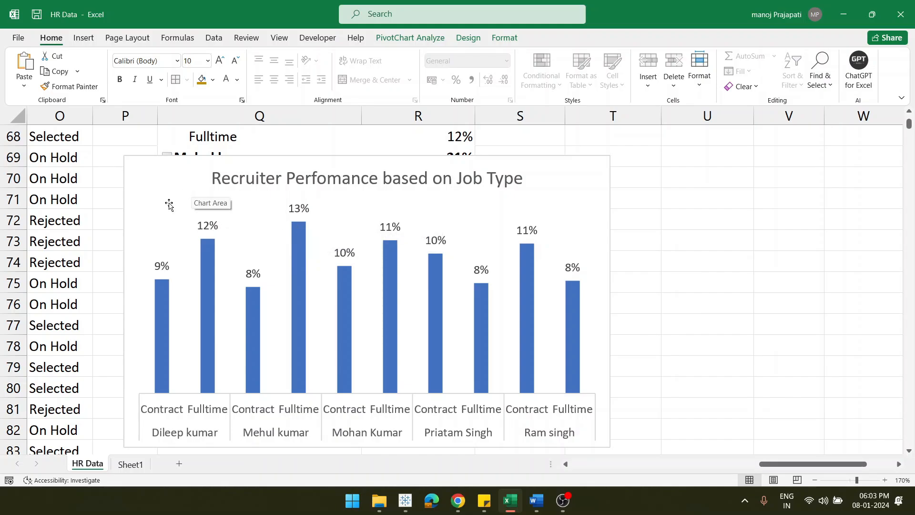
left_click(168, 199)
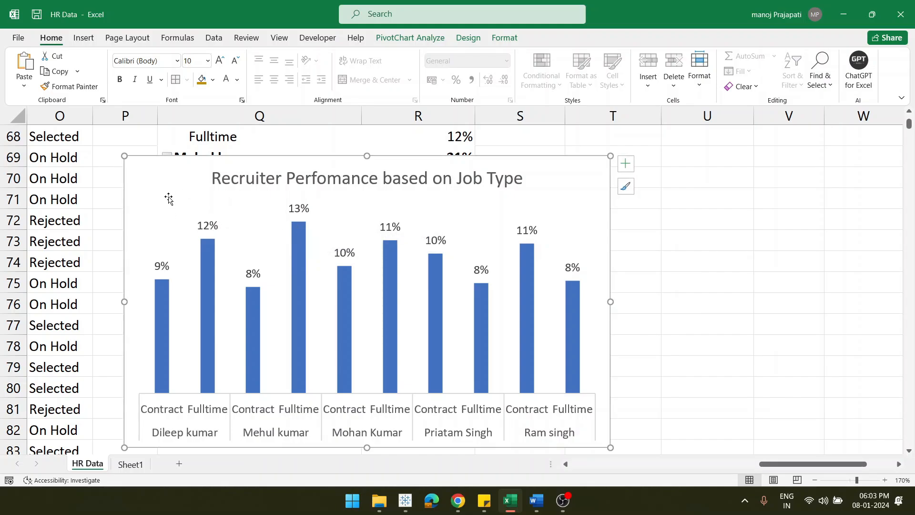
left_click(126, 466)
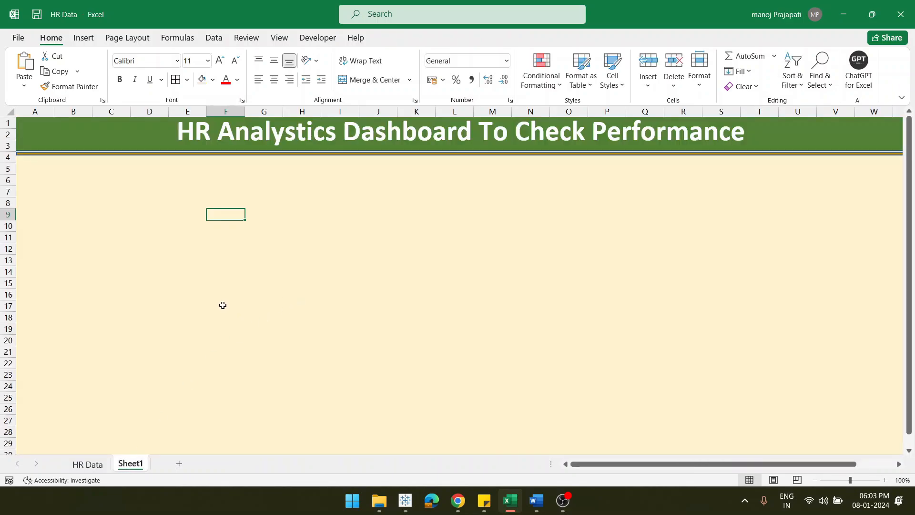
left_click(147, 212)
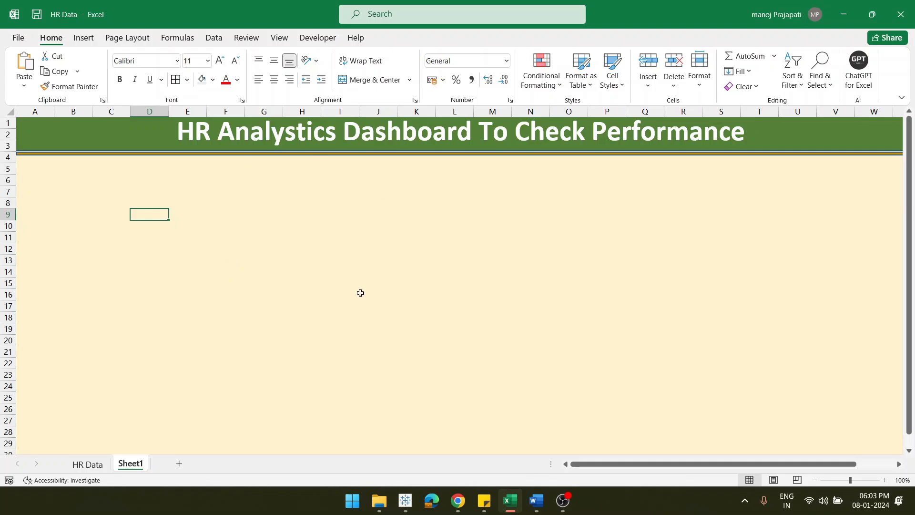
left_click(263, 225)
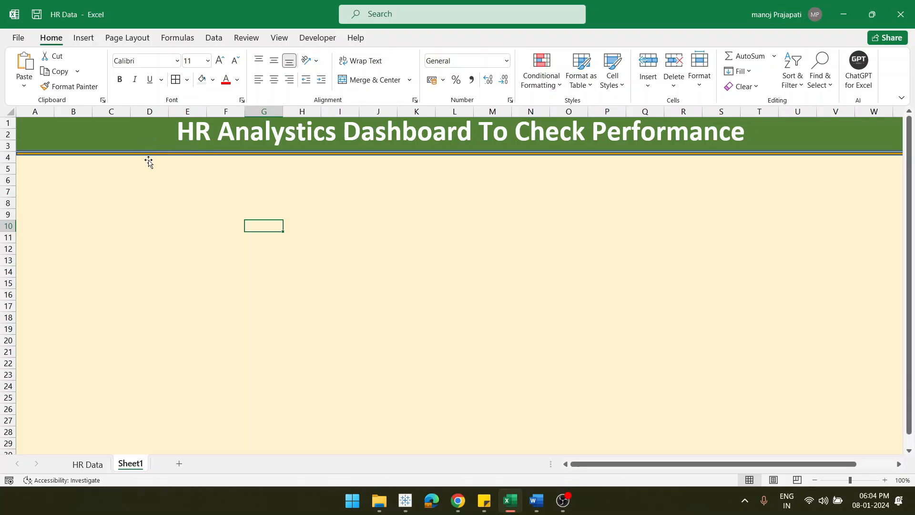
left_click(150, 202)
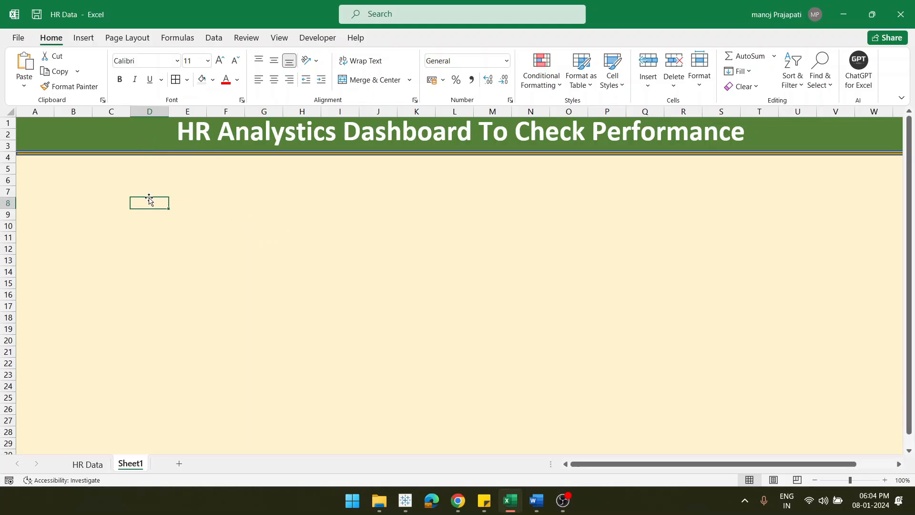
Step: Copy the "Recruiter Perfomance based on Job Type" chart from the HR Data sheet and paste it at cell B7 on Sheet1
left_click(88, 464)
left_click(259, 210)
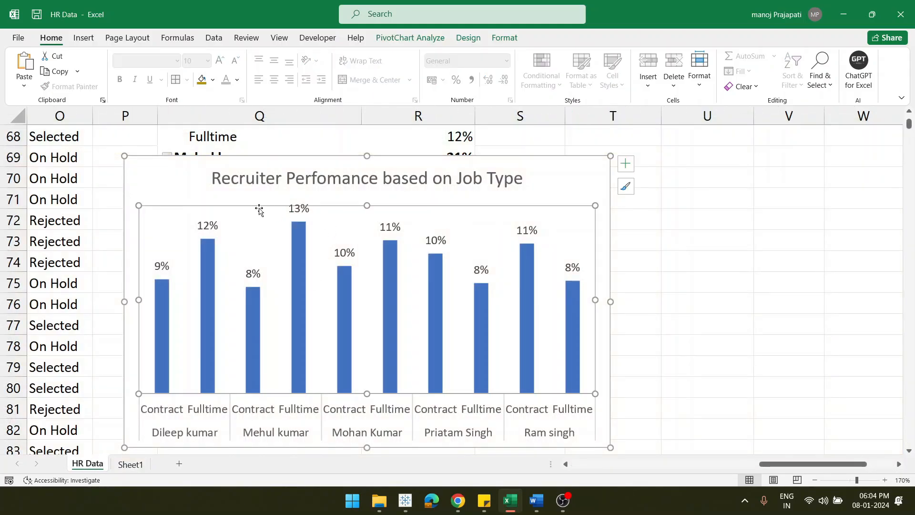
left_click(626, 164)
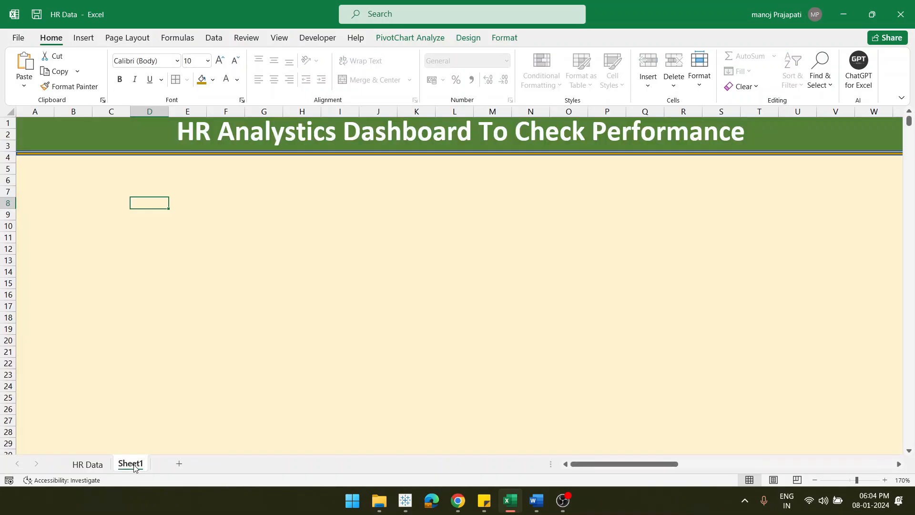
left_click(130, 464)
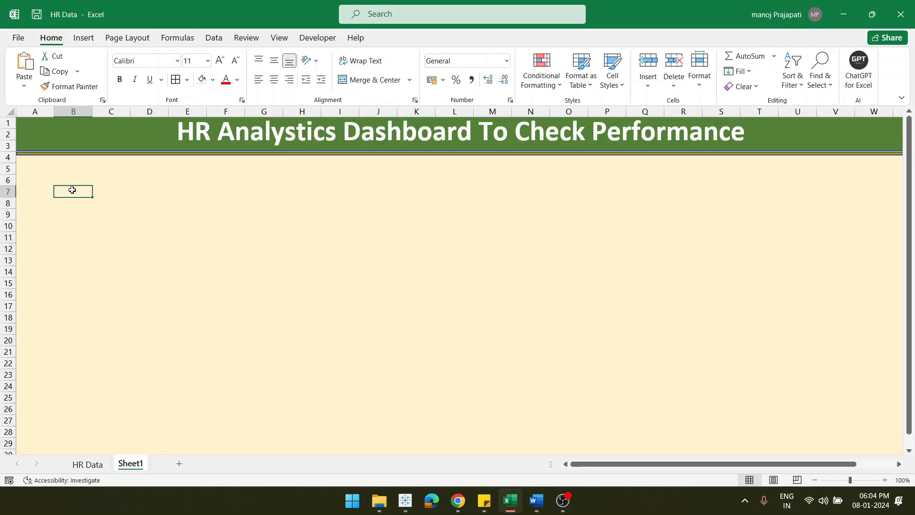
key("ctrl+v")
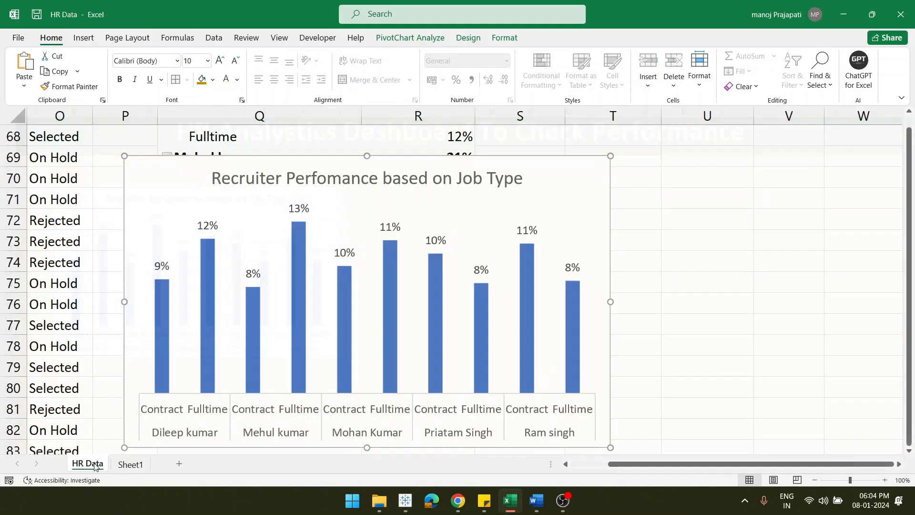
Step: Copy the 2022–2023 column chart by recruiter from the HR Data sheet and paste it on Sheet1 beside the recruiter performance chart
left_click(90, 464)
scroll(211, 284, "up", 6)
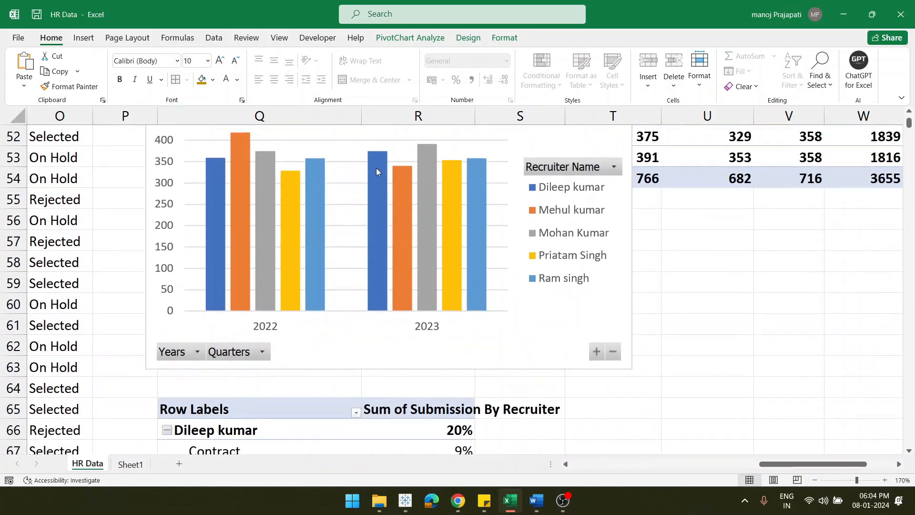
left_click(351, 151)
left_click(539, 144)
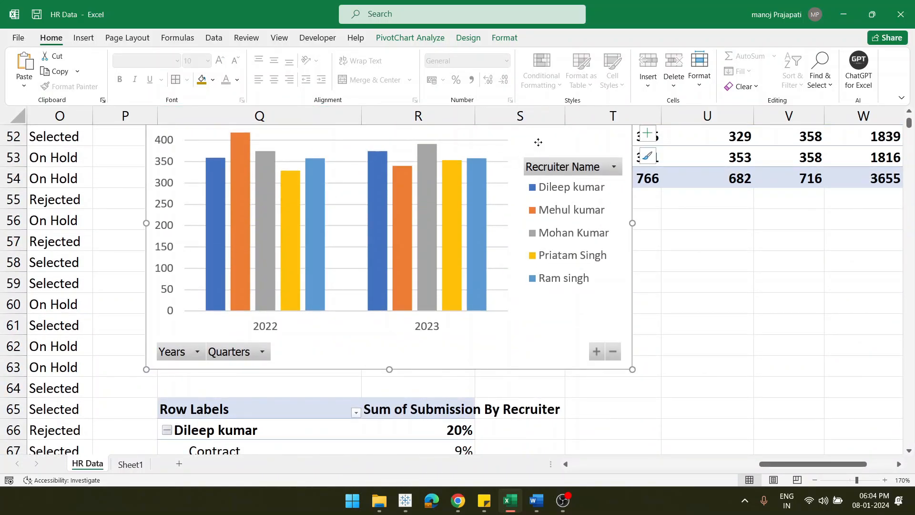
left_click(136, 464)
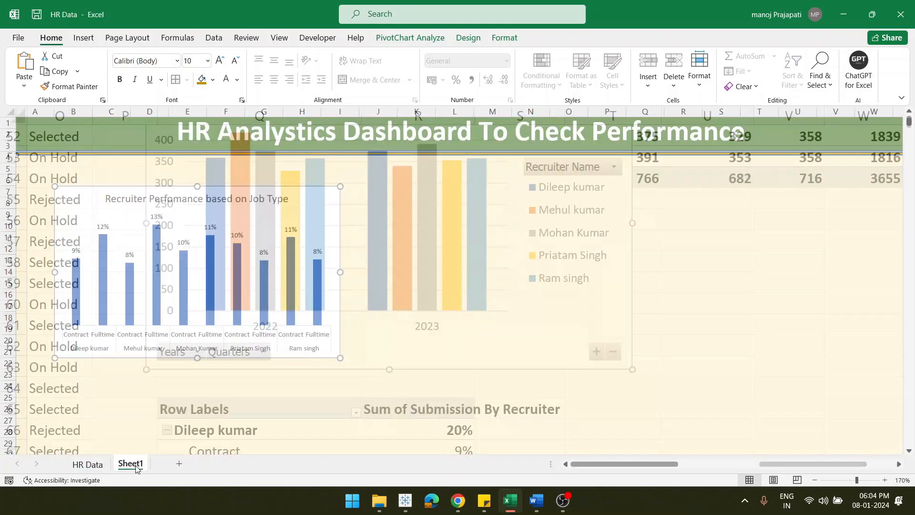
left_click(429, 330)
key("ctrl+v")
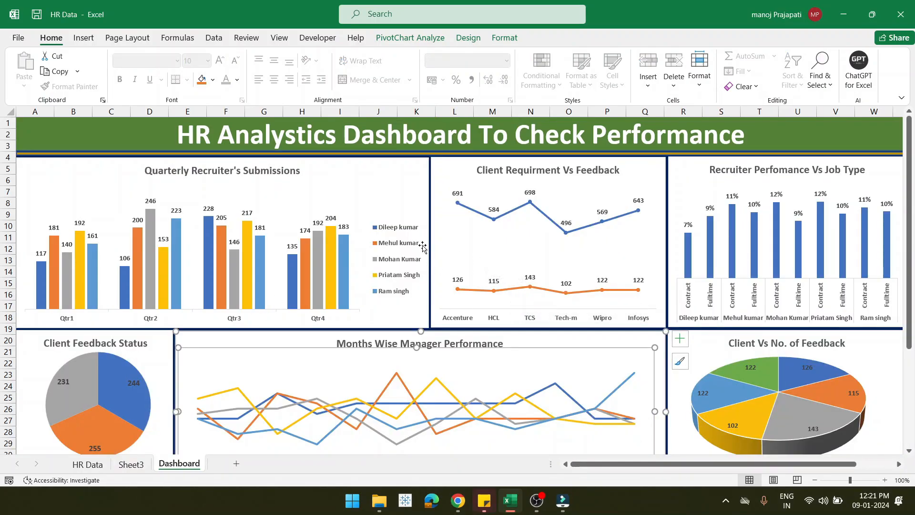
Step: Examine the charts and slicers laid out on the Dashboard sheet, from the quarterly submissions chart down to the placements chart
scroll(422, 246, "down", 2)
scroll(423, 246, "up", 2)
left_click(362, 193)
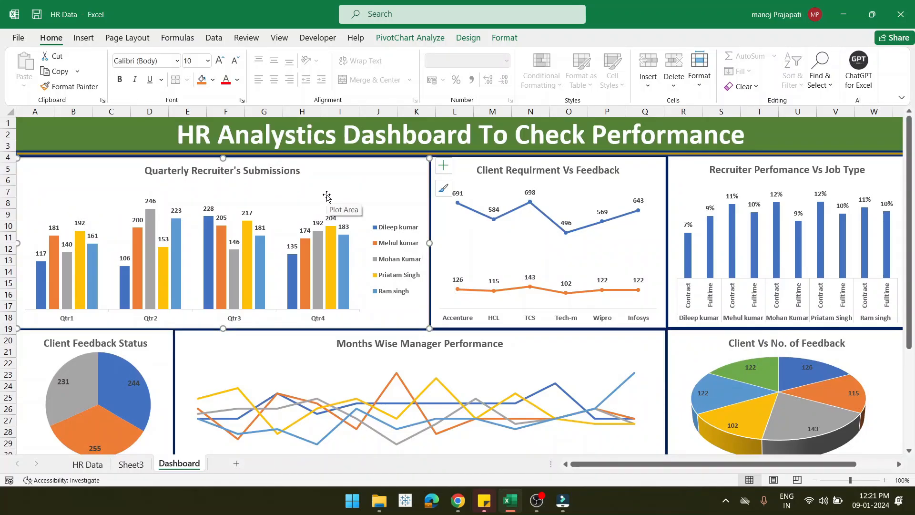
left_click(627, 190)
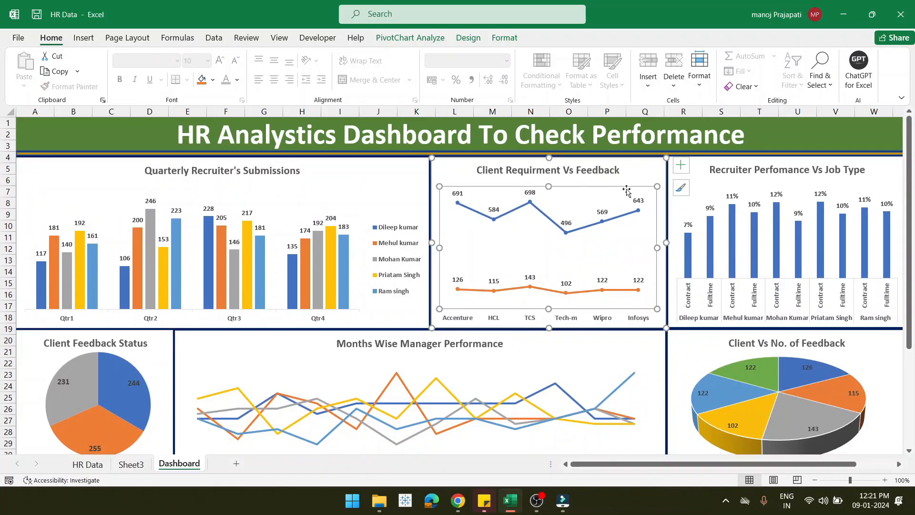
left_click(724, 178)
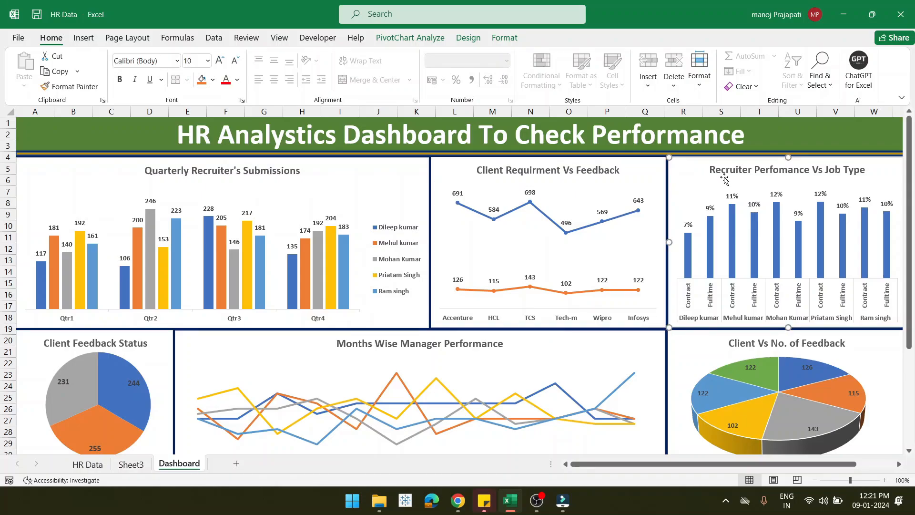
left_click(549, 201)
left_click(351, 199)
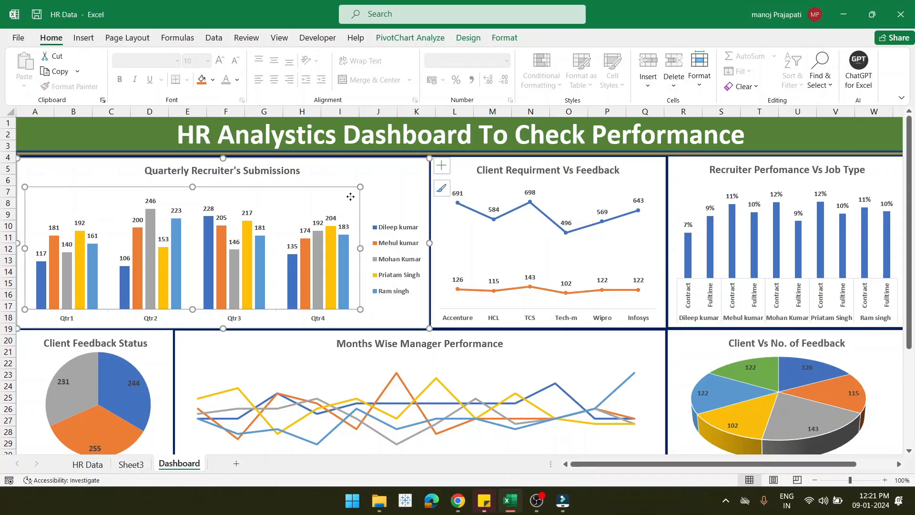
left_click(343, 353)
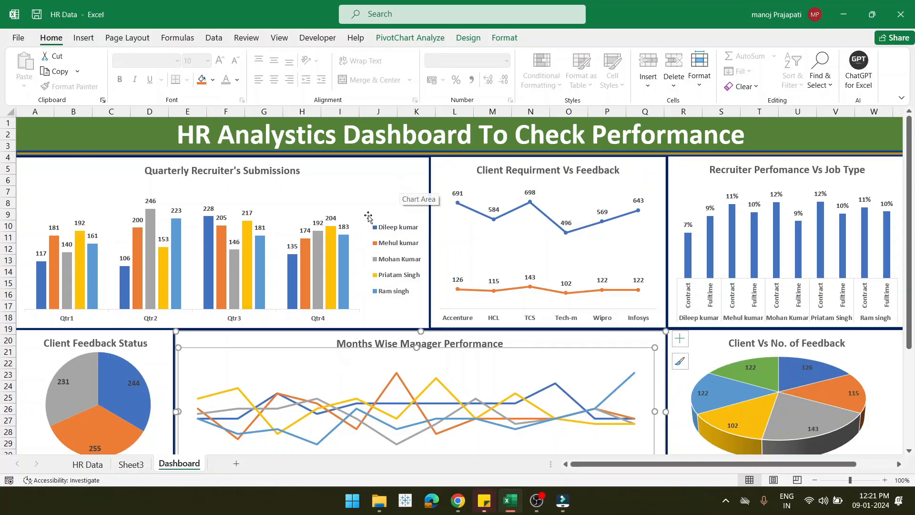
scroll(368, 217, "down", 2)
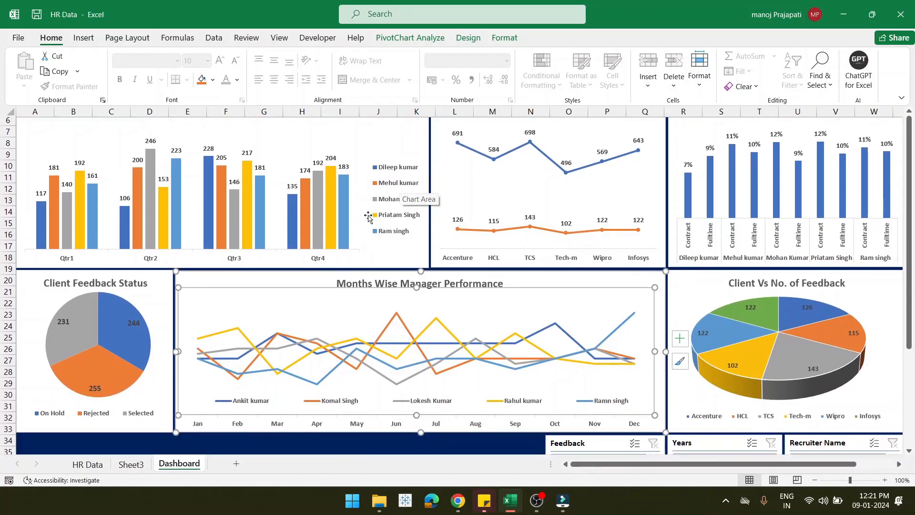
scroll(367, 217, "up", 2)
scroll(368, 217, "down", 4)
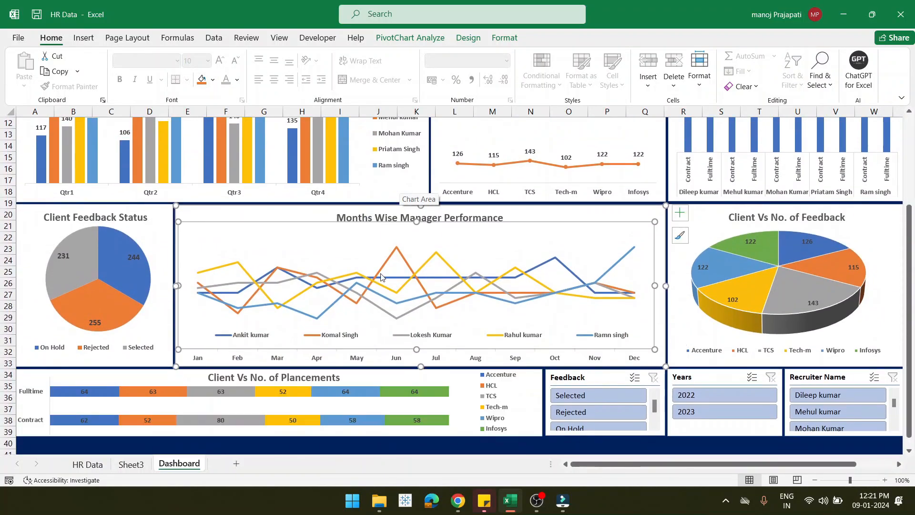
scroll(383, 279, "up", 4)
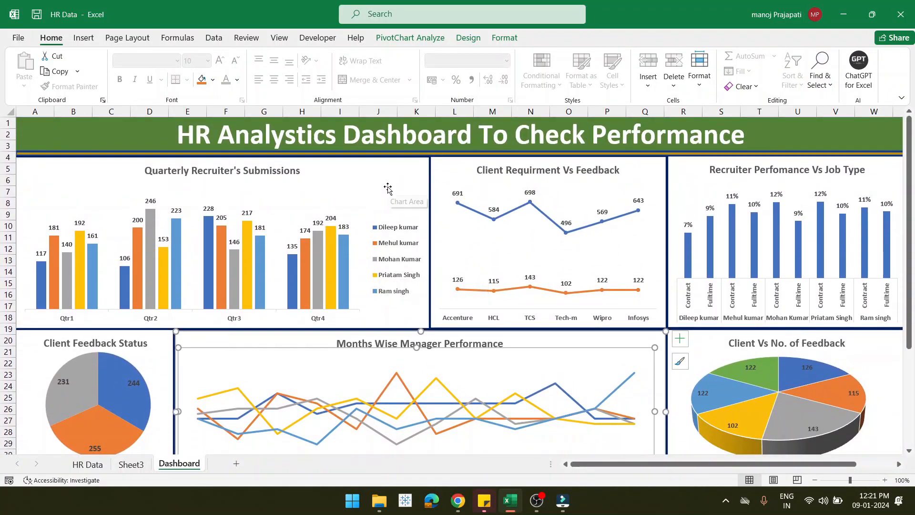
Step: Try rearranging the quarterly submissions, client requirement and recruiter performance charts, and shifting the plot area of the monthly manager performance chart
left_click_drag(390, 197, 400, 322)
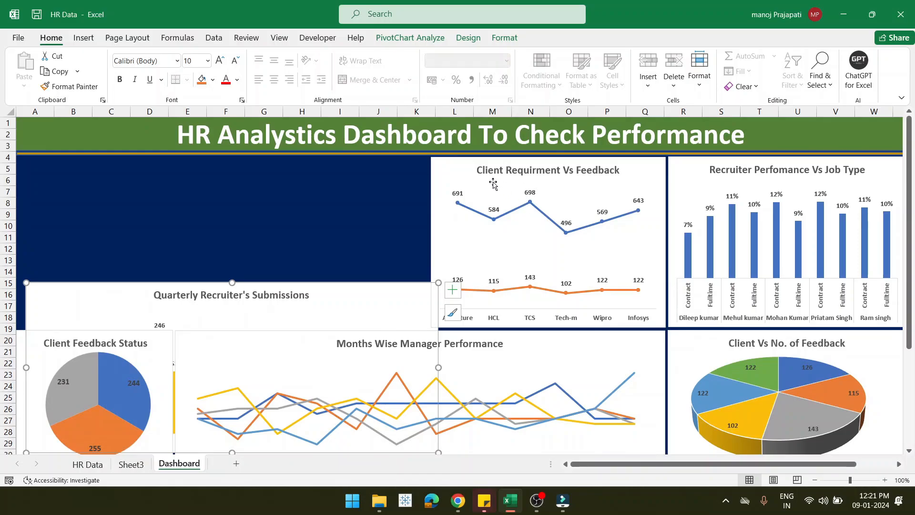
left_click_drag(528, 206, 576, 266)
left_click(704, 170)
left_click_drag(704, 170, 651, 259)
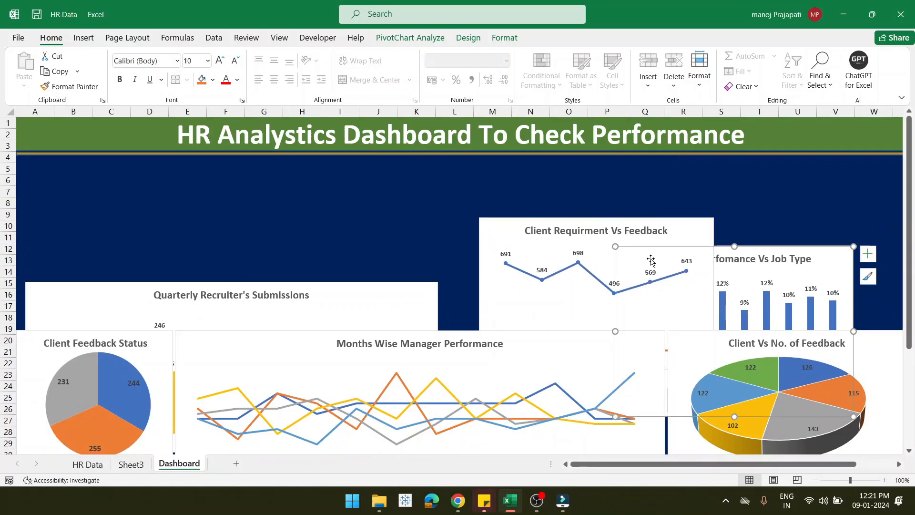
left_click(399, 209)
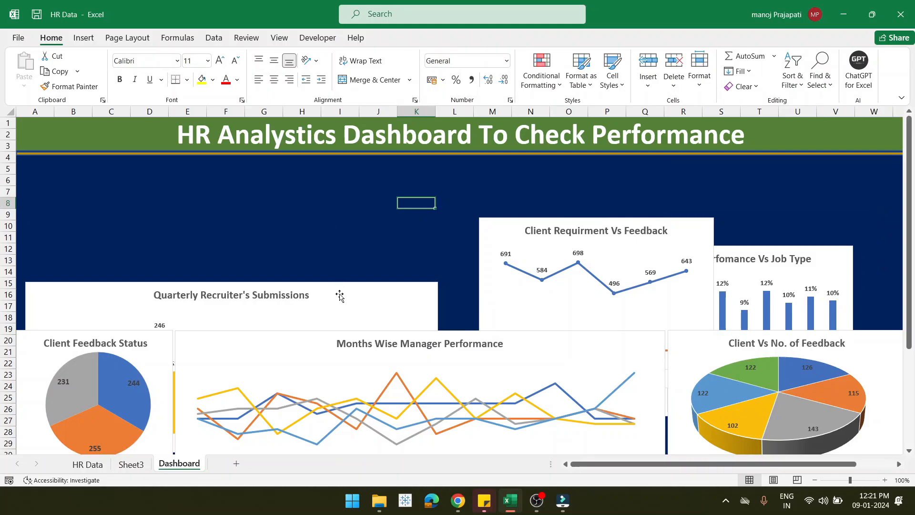
left_click_drag(340, 296, 344, 201)
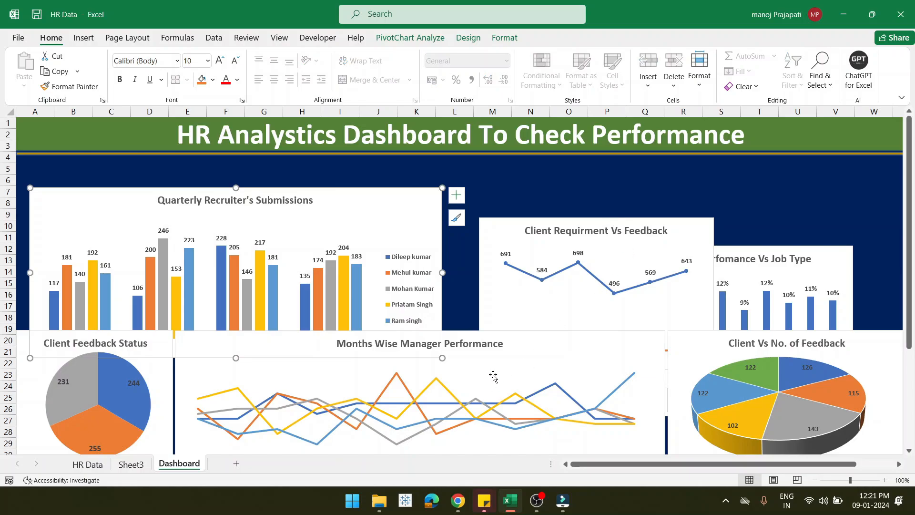
left_click(511, 377)
left_click_drag(511, 377, 521, 361)
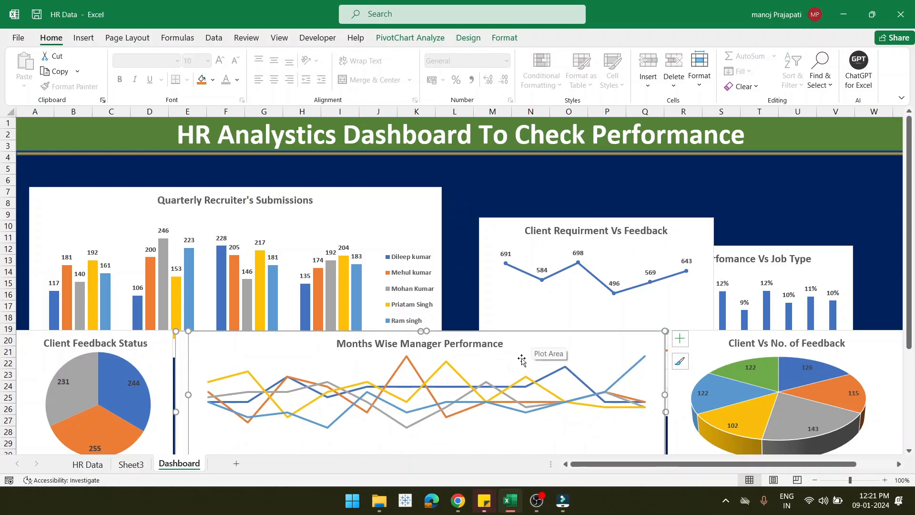
Step: Undo all the chart and plot area moves on the Dashboard sheet
key("ctrl+z")
key("ctrl+z")
key("ctrl+z")
key("ctrl+z")
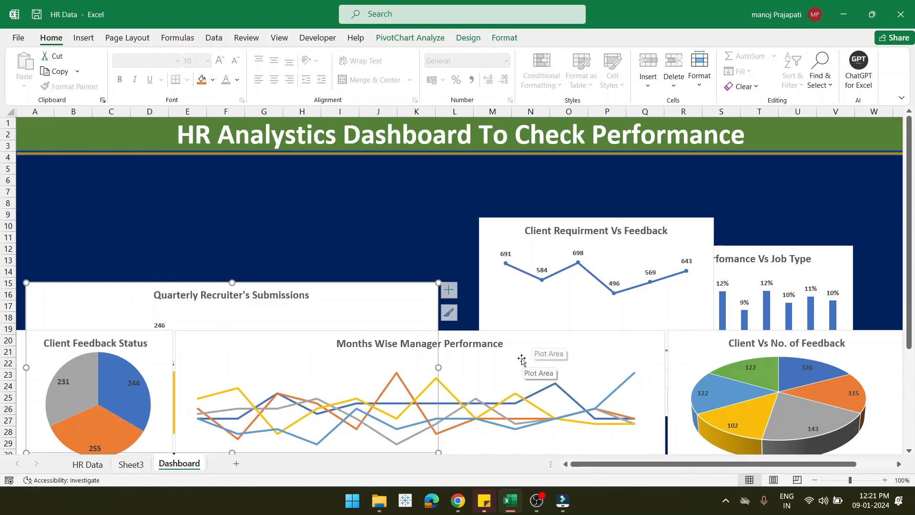
key("ctrl+z")
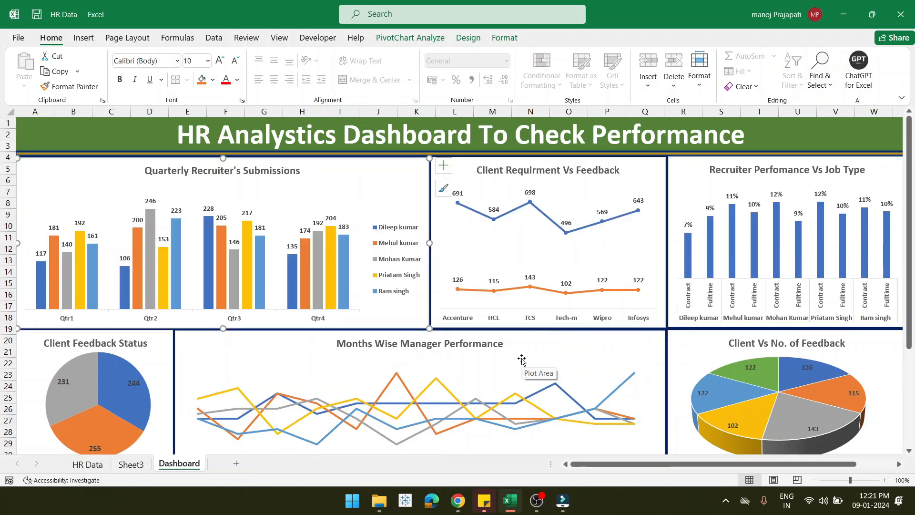
Step: Display the Dashboard sheet in full-screen mode and clear the text selection in the title banner
double_click(715, 134)
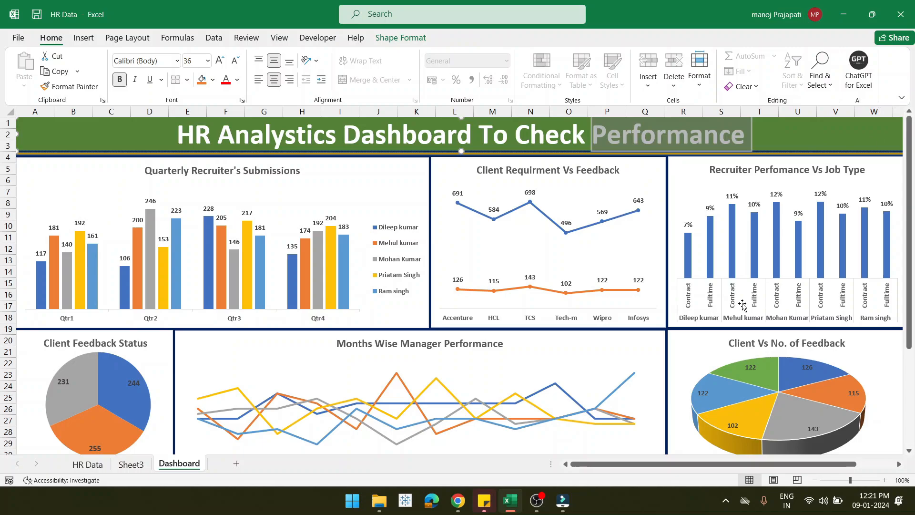
scroll(743, 305, "down", 5)
scroll(742, 305, "up", 5)
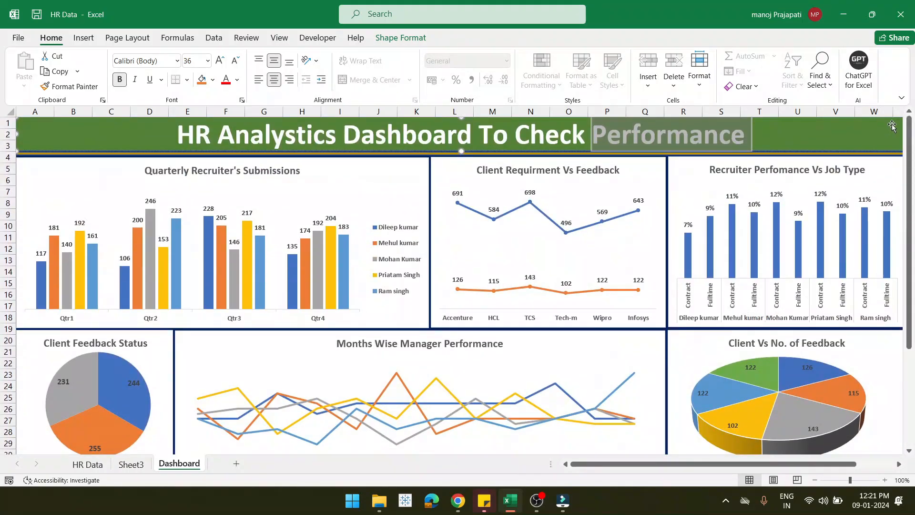
left_click(901, 98)
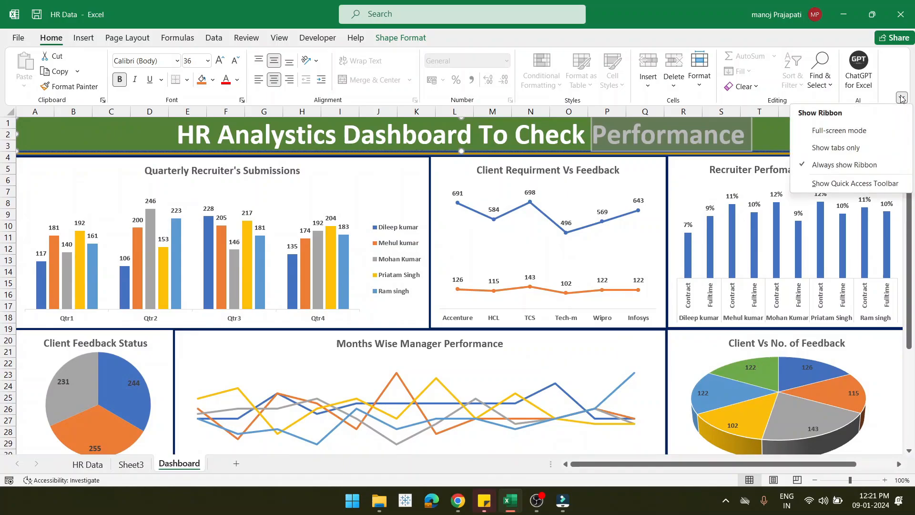
left_click(840, 131)
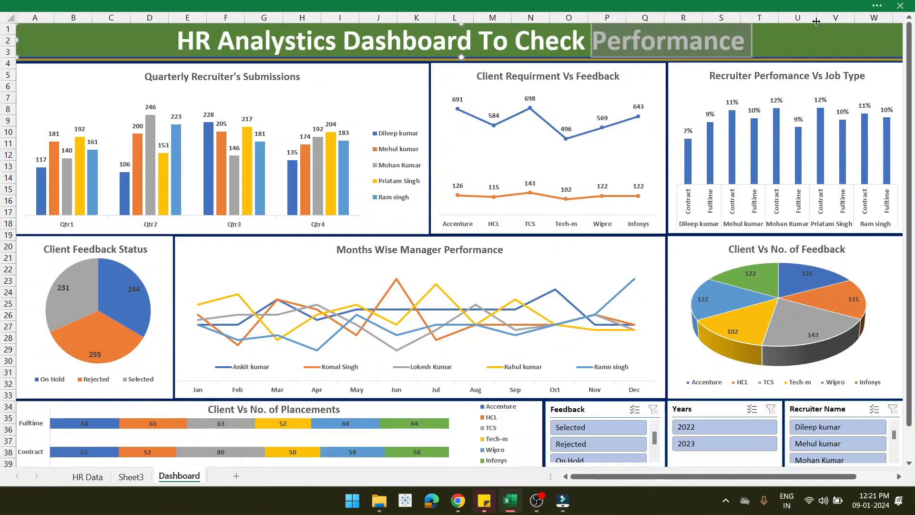
left_click(774, 56)
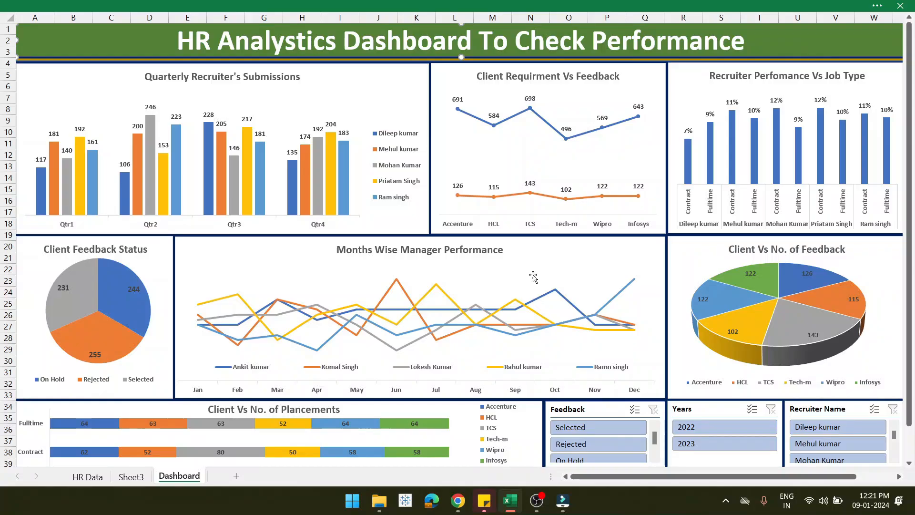